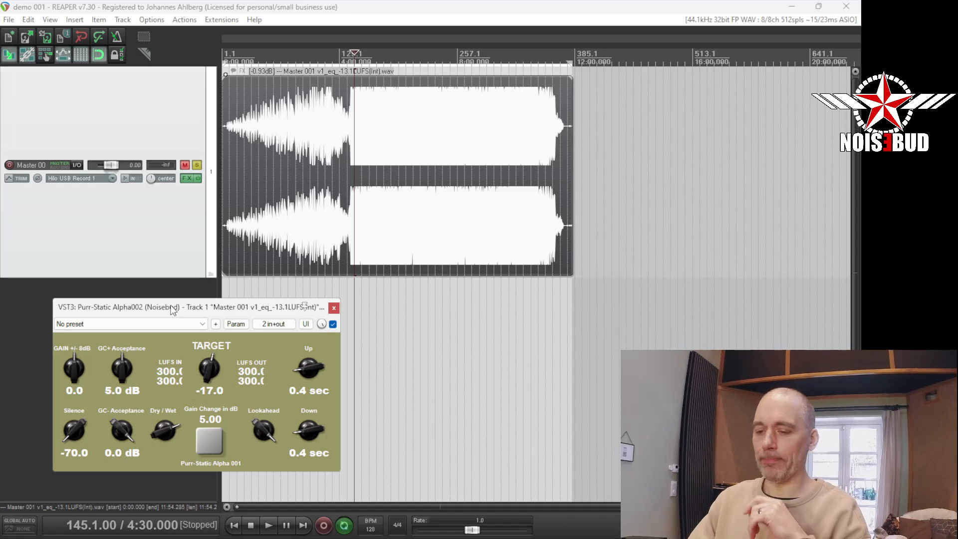
Return the playhead to the start of the project and move the Purr-Static plugin window up over the track area.
left_click(289, 153)
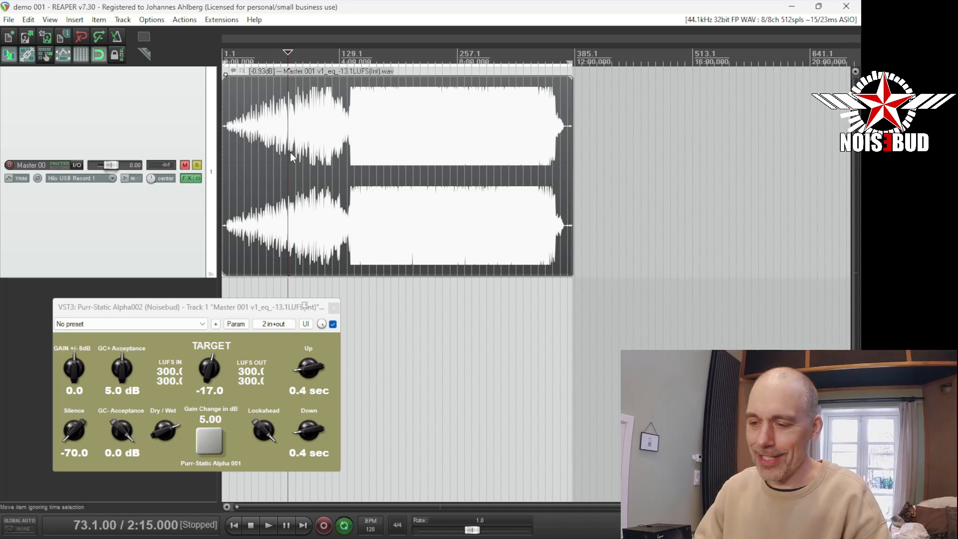
left_click_drag(219, 311, 192, 297)
left_click(266, 178)
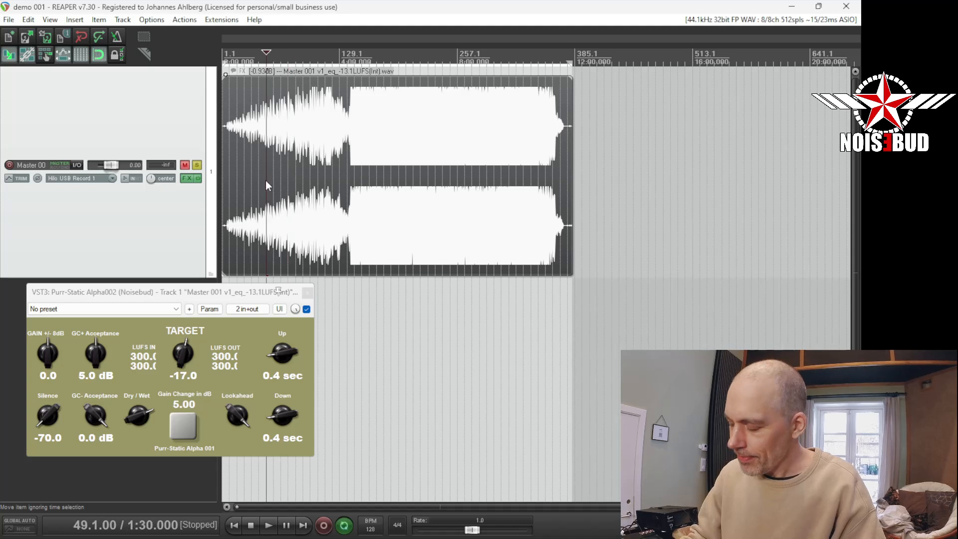
key("Home")
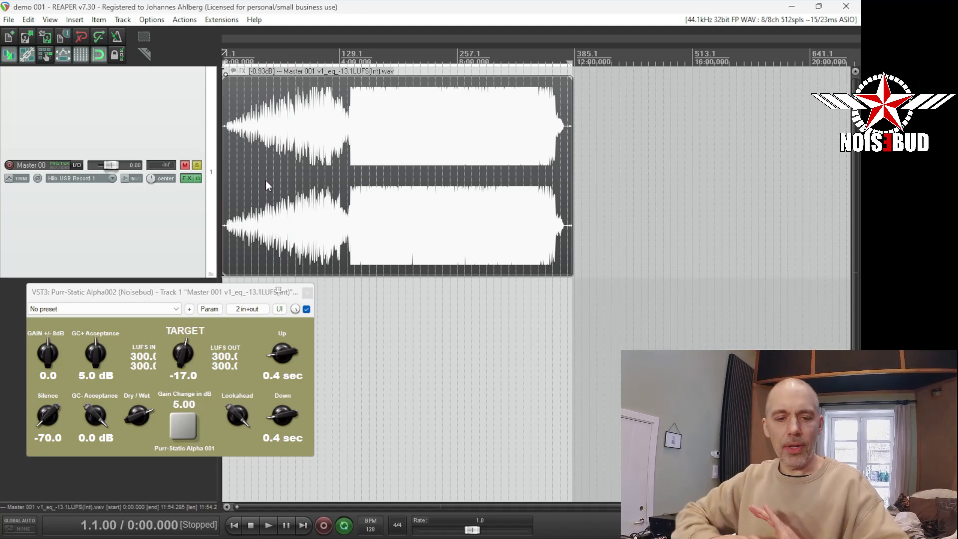
left_click_drag(222, 294, 350, 180)
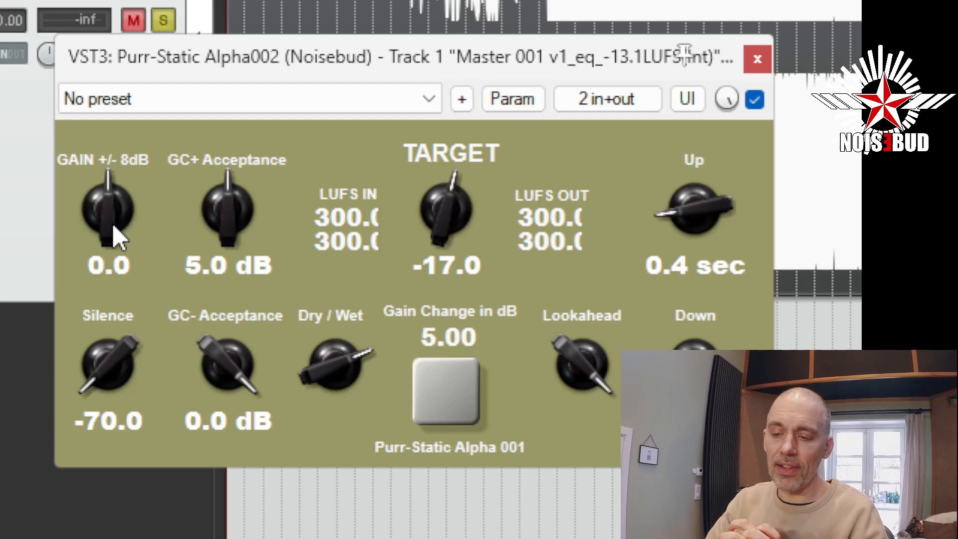
Try the plugin's Gain control down to -8.0 dB and reset it to 0.0 dB.
mouse_move(116, 238)
left_mouse_down()
mouse_move(115, 349)
mouse_move(116, 238)
left_mouse_up()
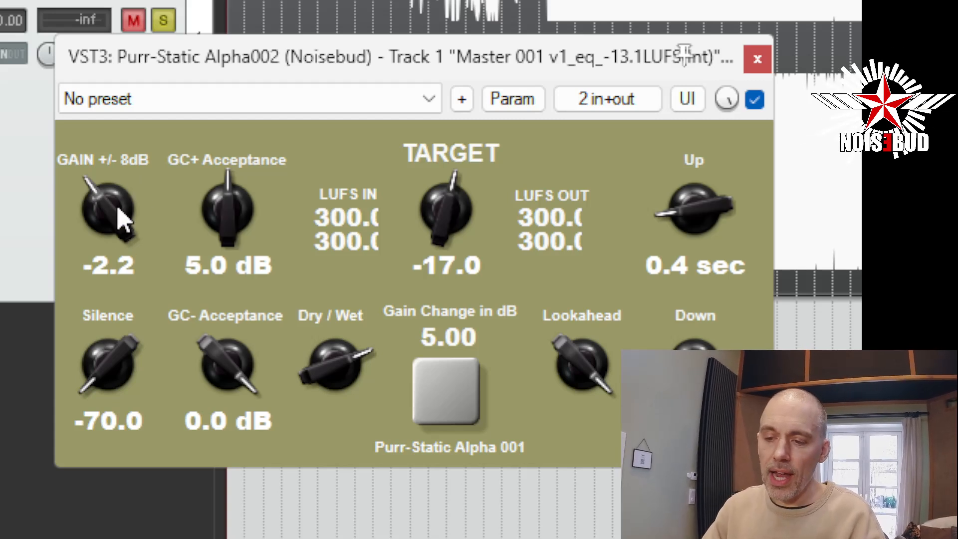
double_click(120, 214)
left_click_drag(120, 215, 118, 523)
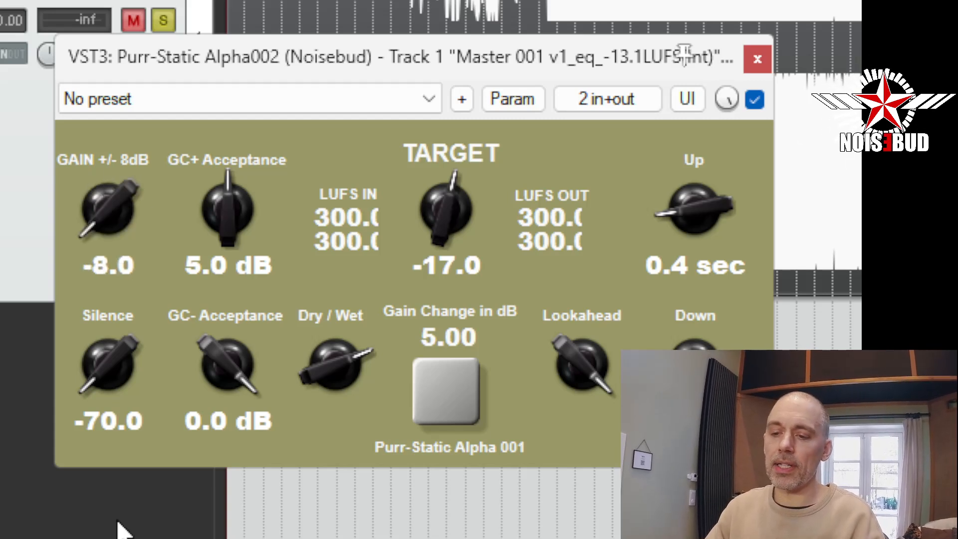
double_click(119, 203)
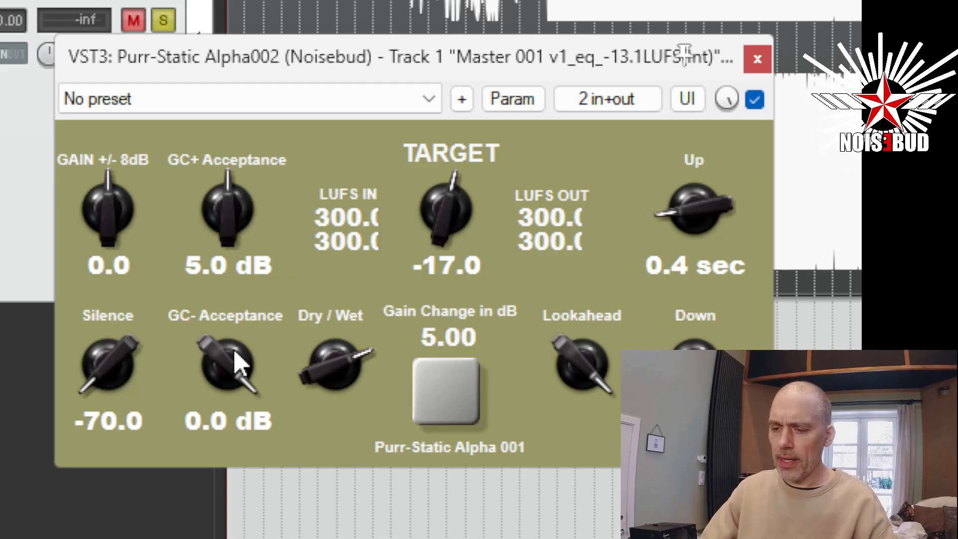
Try out both gain change acceptance limits, ending with GC+ Acceptance at 5.0 dB and GC- Acceptance at -5.0 dB.
left_click_drag(235, 381, 193, 168)
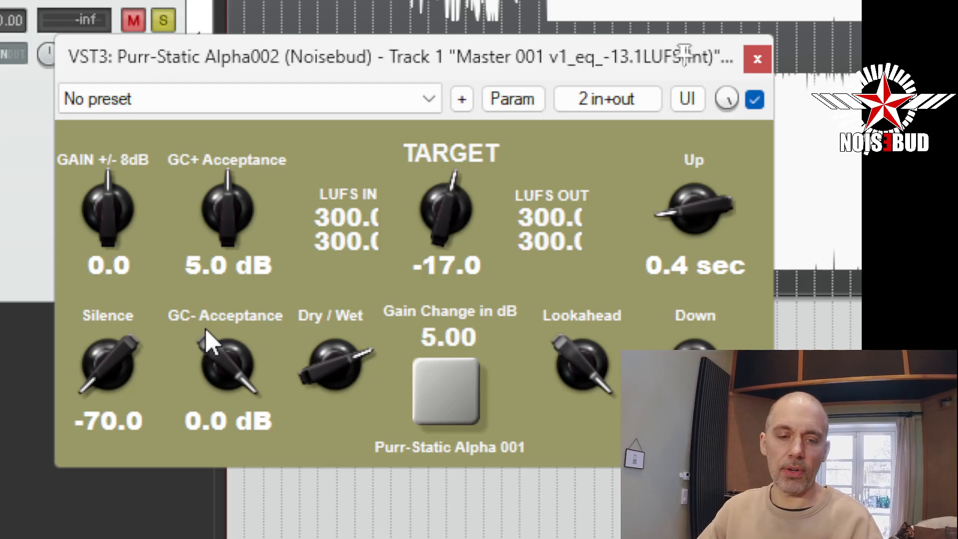
mouse_move(234, 242)
left_mouse_down()
mouse_move(230, 143)
mouse_move(235, 328)
mouse_move(230, 151)
mouse_move(231, 232)
left_mouse_up()
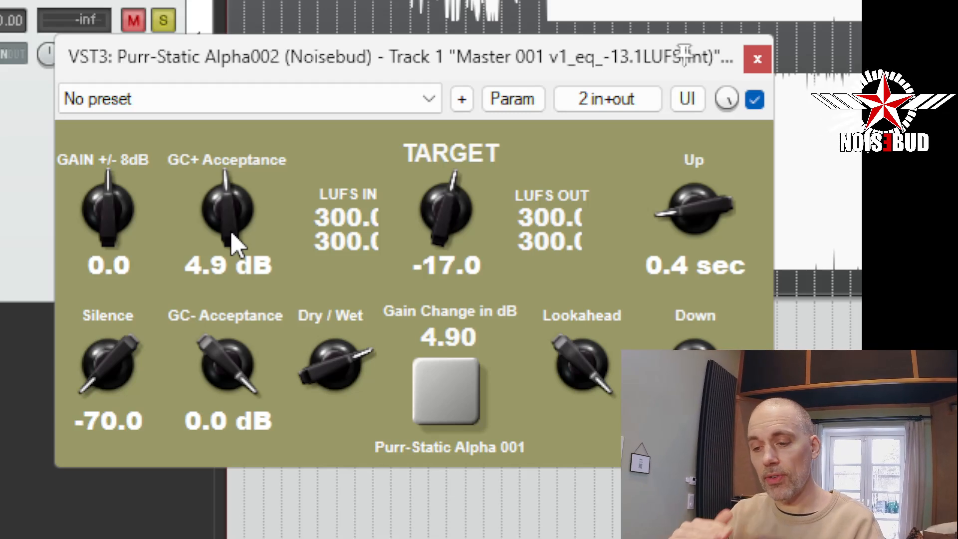
left_click_drag(226, 228, 220, 522)
left_click_drag(223, 387, 226, 352)
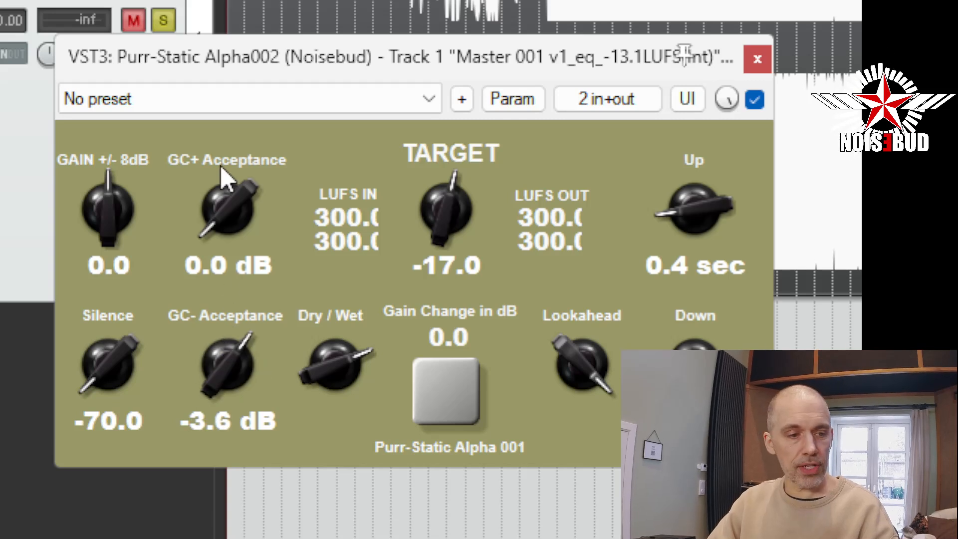
mouse_move(252, 202)
left_mouse_down()
mouse_move(249, 171)
mouse_move(250, 208)
left_mouse_up()
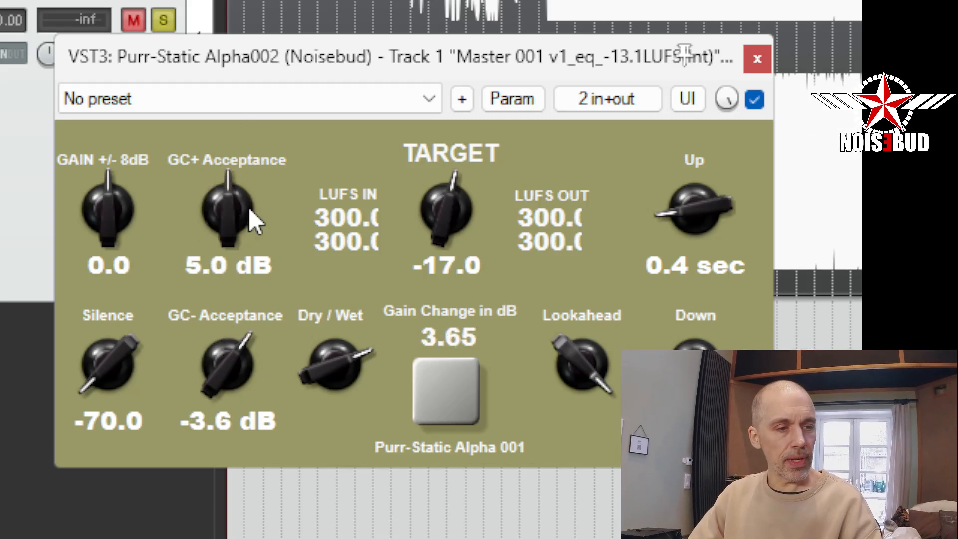
left_click_drag(259, 385, 224, 390)
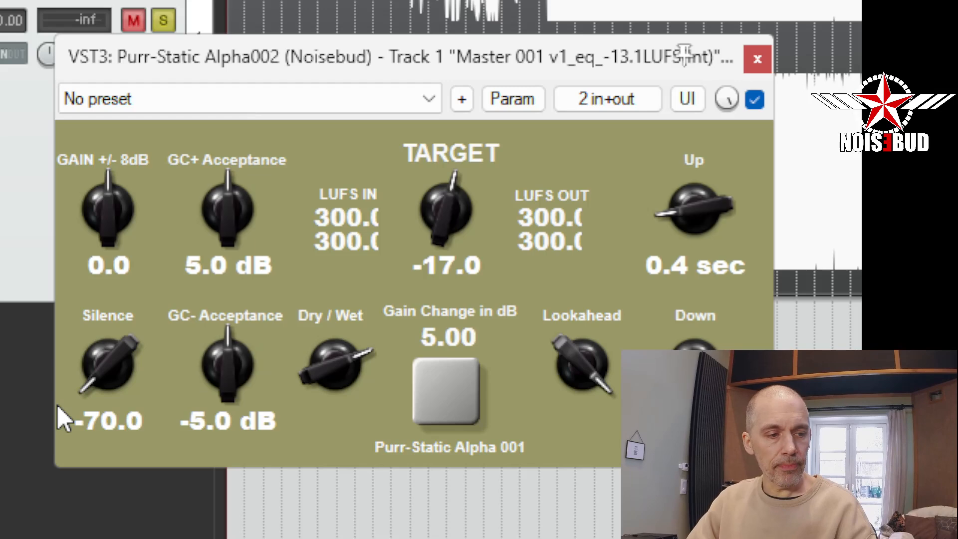
Sweep the Silence threshold through its range and leave it at -38.0.
left_click_drag(120, 399, 118, 249)
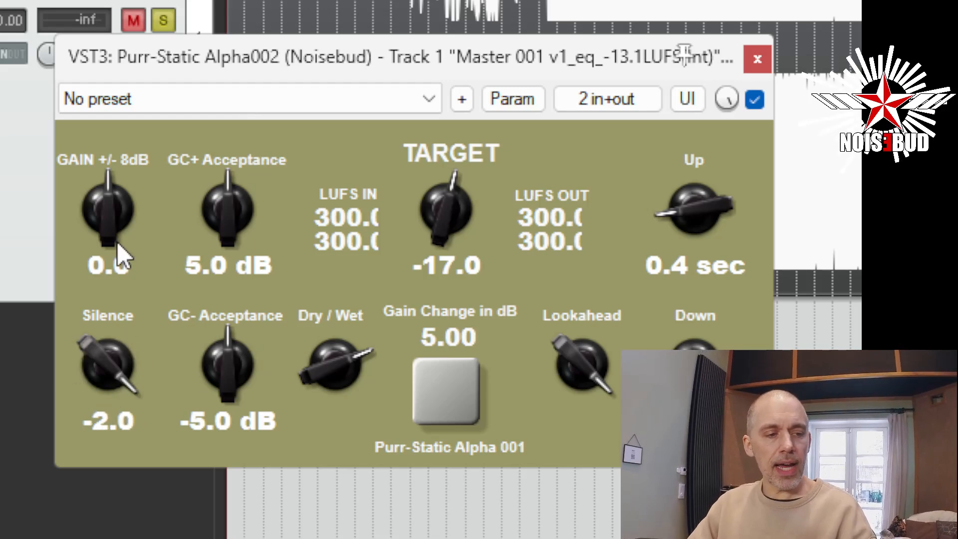
left_click_drag(119, 394, 122, 450)
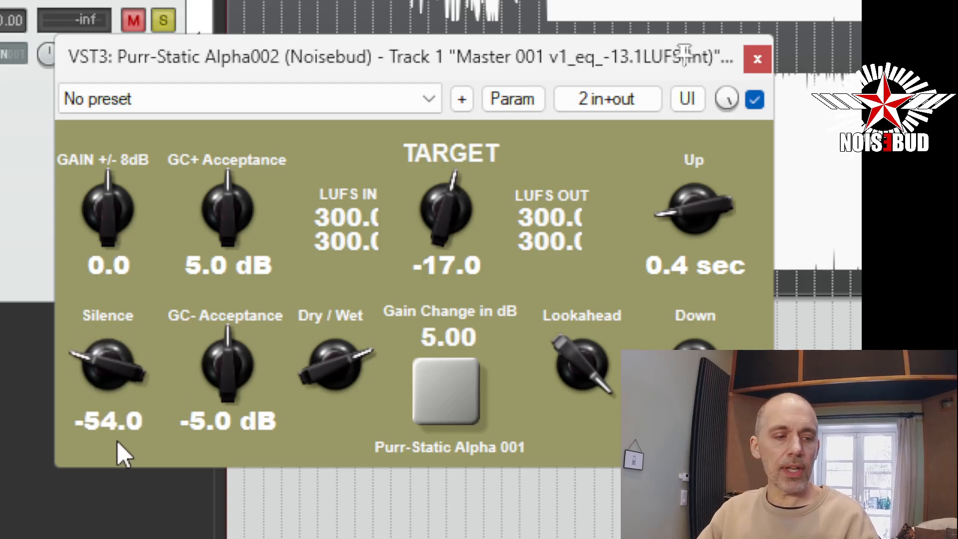
mouse_move(122, 396)
left_mouse_down()
mouse_move(121, 359)
mouse_move(121, 396)
left_mouse_up()
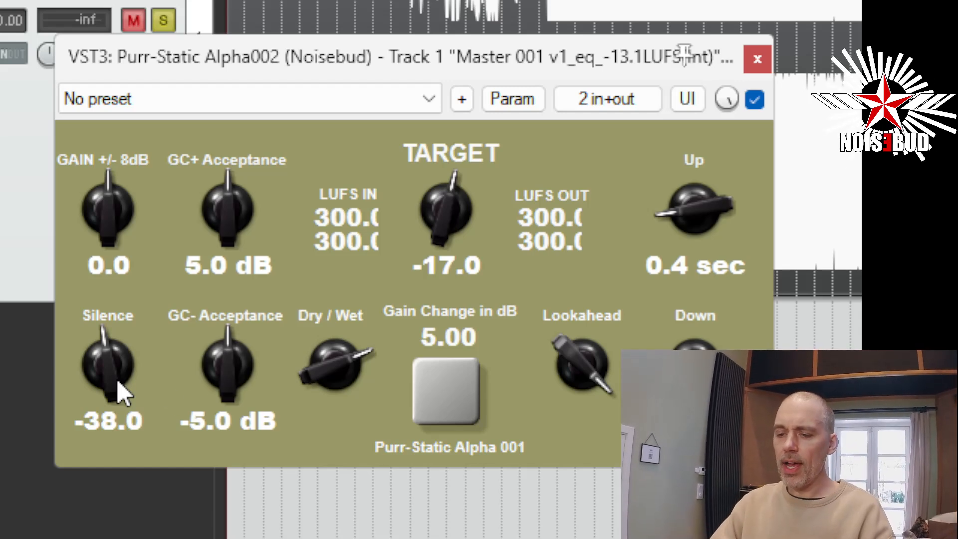
Lower the Dry/Wet mix and then reset it to its maximum, fully wet setting.
left_click_drag(358, 385, 336, 389)
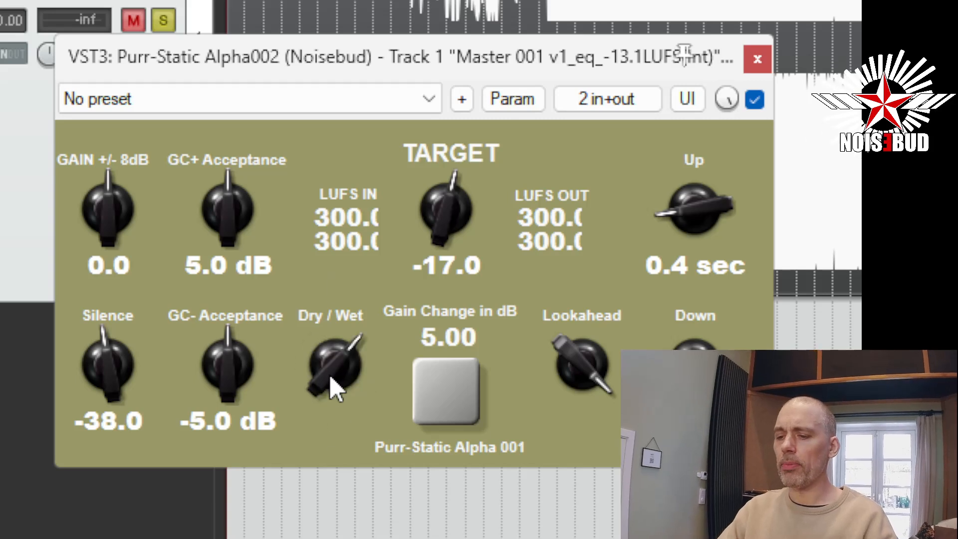
double_click(330, 377)
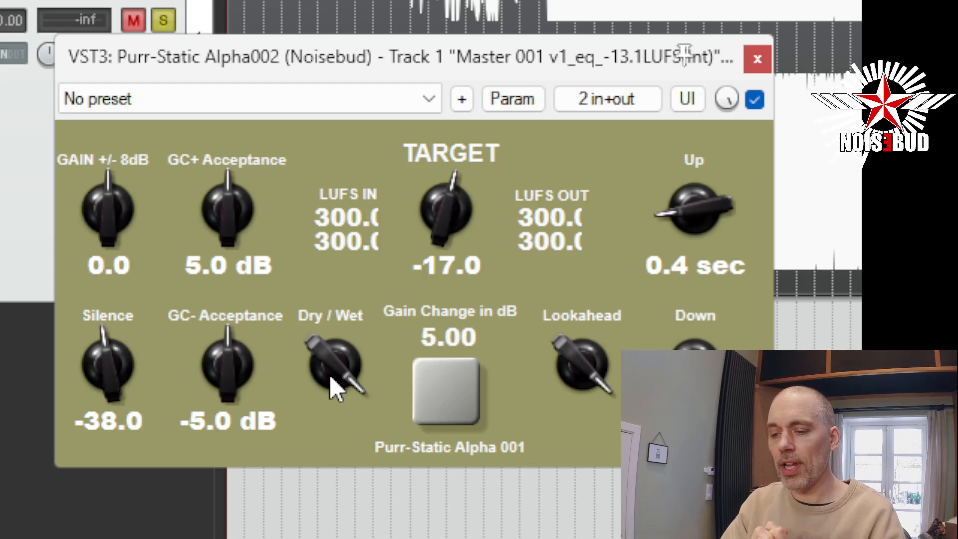
left_click_drag(330, 377, 330, 387)
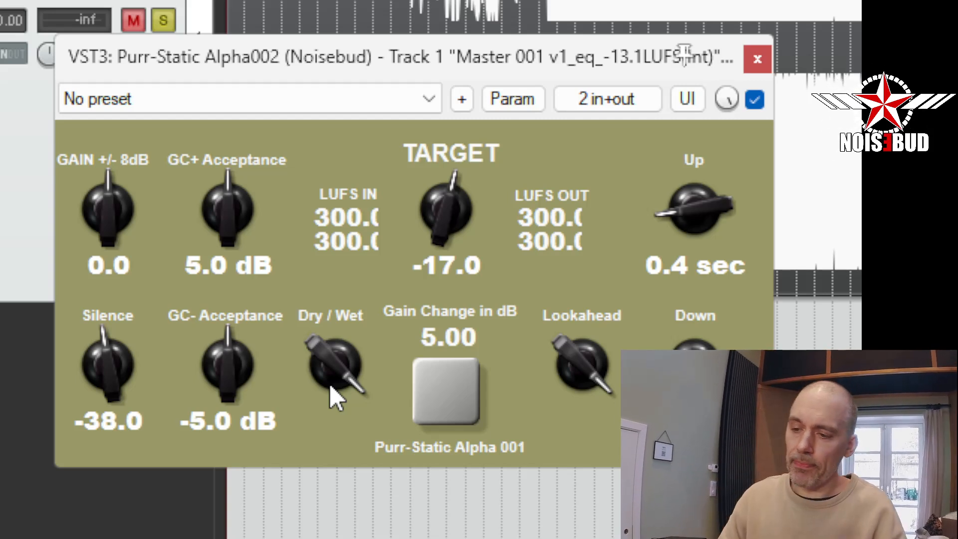
Try the Target loudness at other values up to -6.0, then reset it to -18.0.
double_click(450, 256)
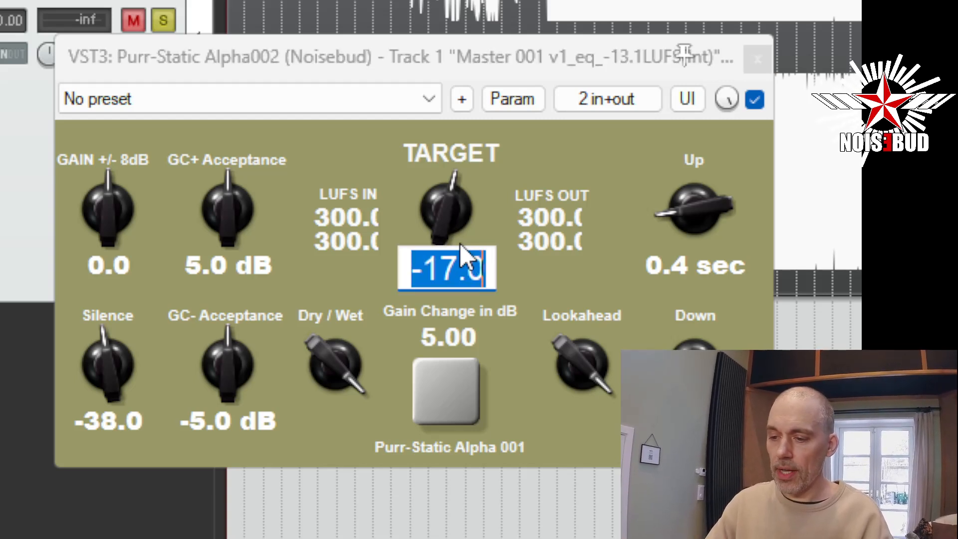
type("-12")
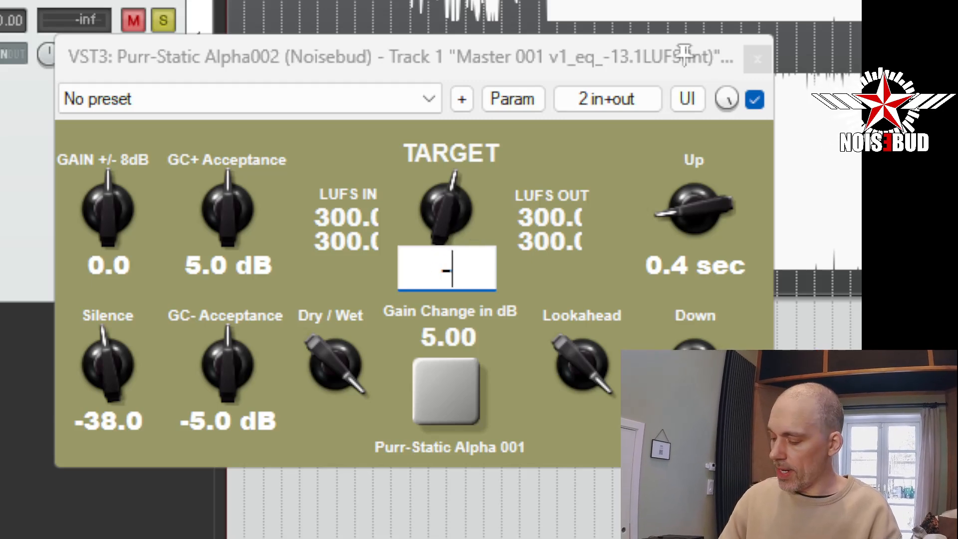
key("Return")
left_click_drag(444, 203, 445, 84)
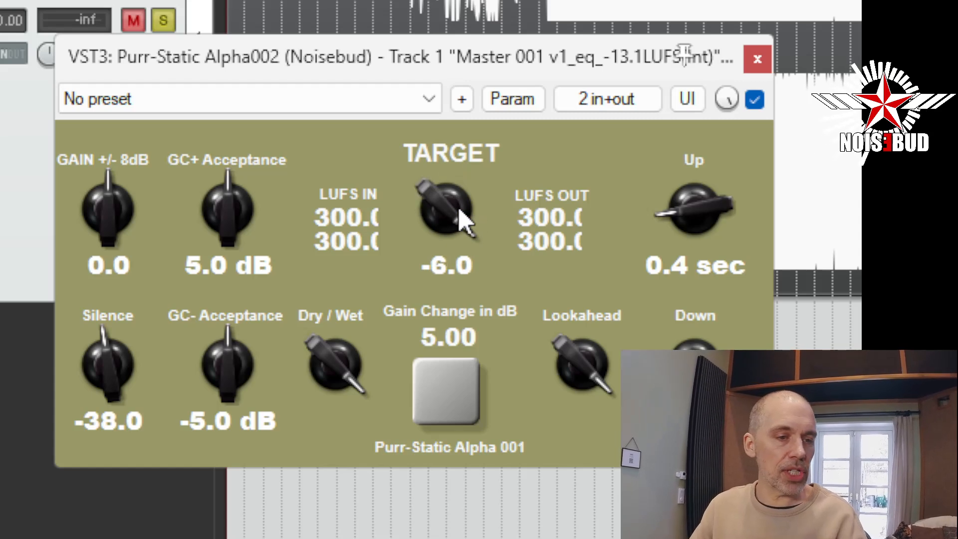
left_click_drag(465, 223, 463, 52)
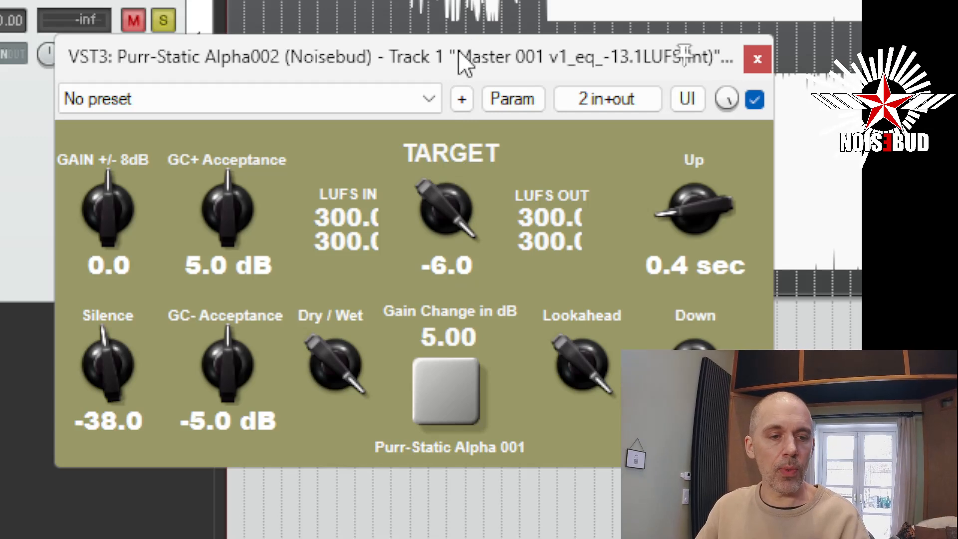
mouse_move(460, 214)
left_mouse_down()
mouse_move(460, 331)
mouse_move(460, 212)
mouse_move(460, 223)
left_mouse_up()
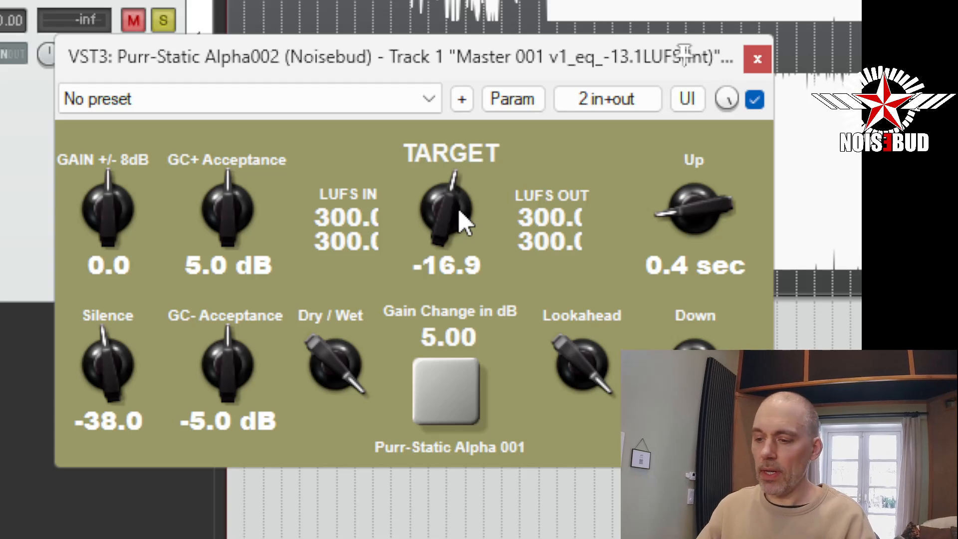
double_click(450, 268)
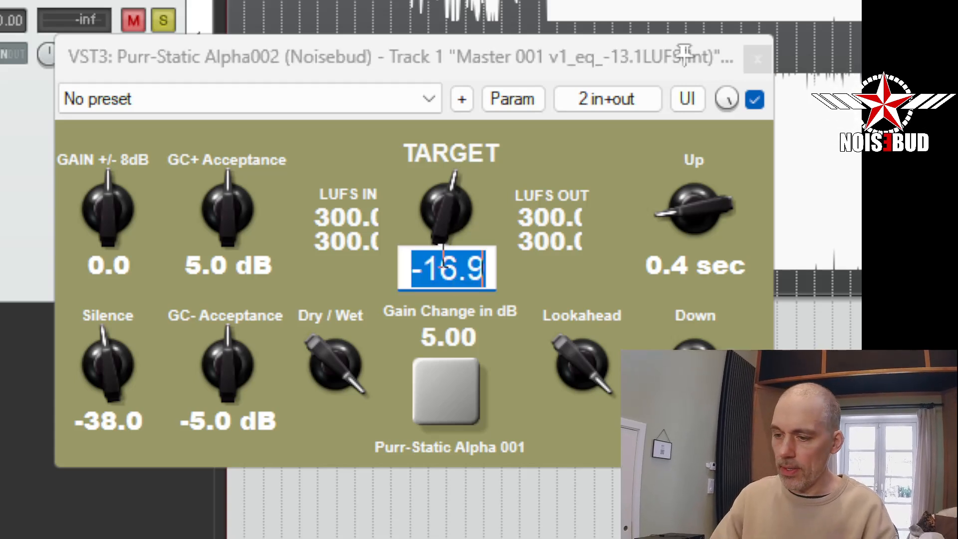
left_click(445, 199)
double_click(451, 220)
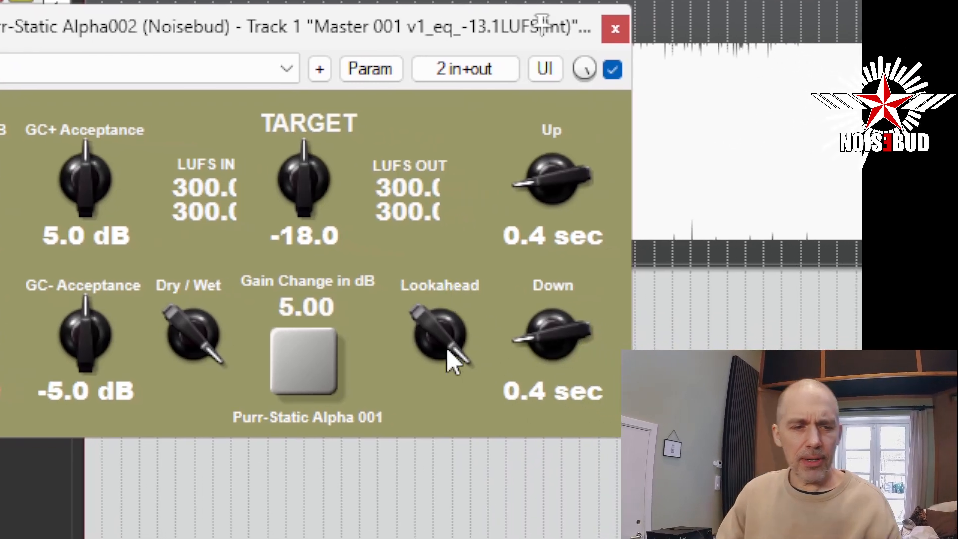
Try the Lookahead control at its minimum and maximum settings, leaving it at maximum.
left_click_drag(447, 342, 447, 194)
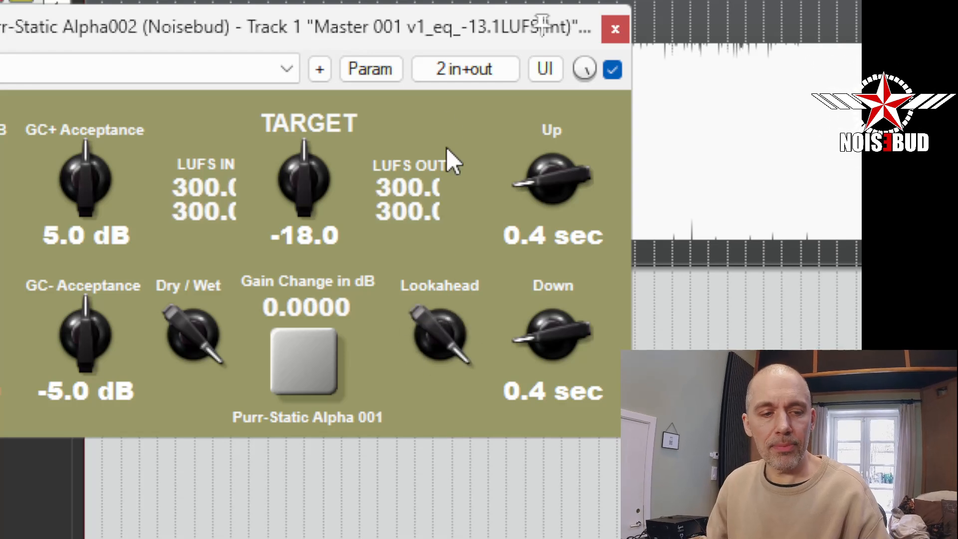
mouse_move(449, 331)
left_mouse_down()
mouse_move(445, 390)
mouse_move(445, 301)
mouse_move(449, 339)
left_mouse_up()
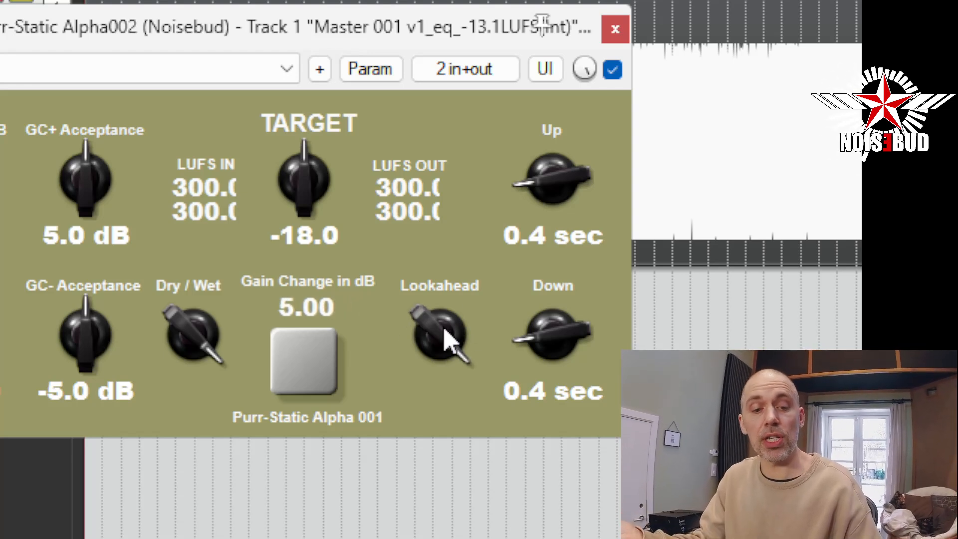
scroll(444, 328, "down", 10)
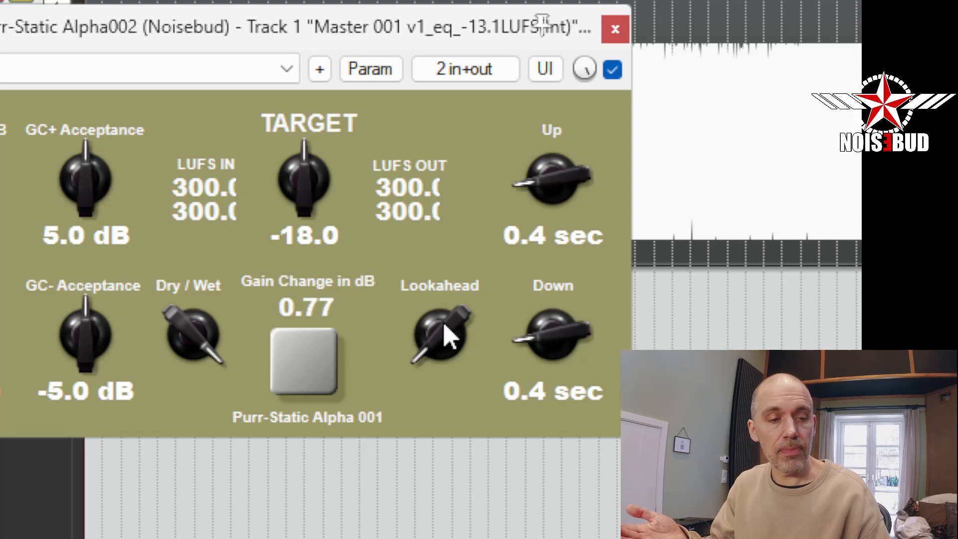
left_click_drag(450, 332, 445, 170)
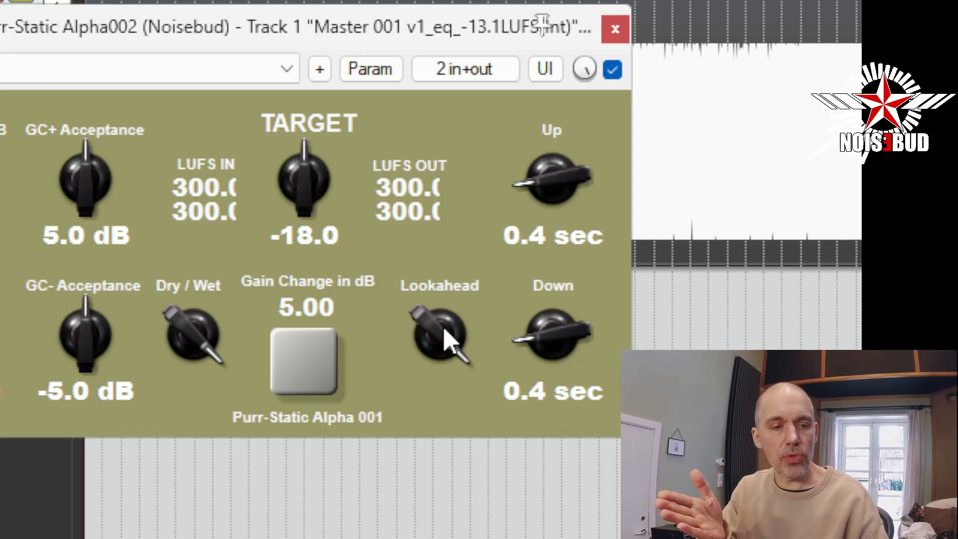
mouse_move(444, 330)
left_mouse_down()
mouse_move(444, 339)
mouse_move(444, 330)
left_mouse_up()
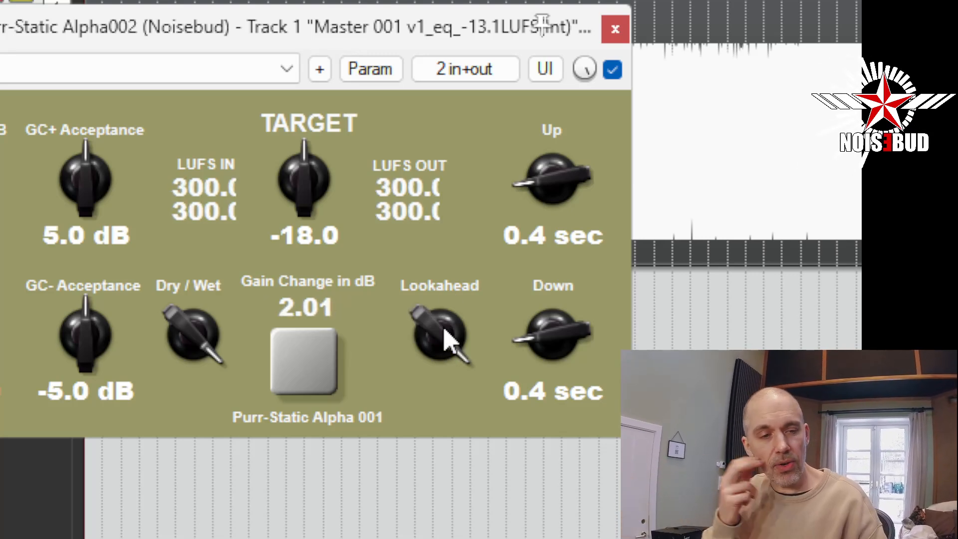
left_click_drag(444, 329, 445, 330)
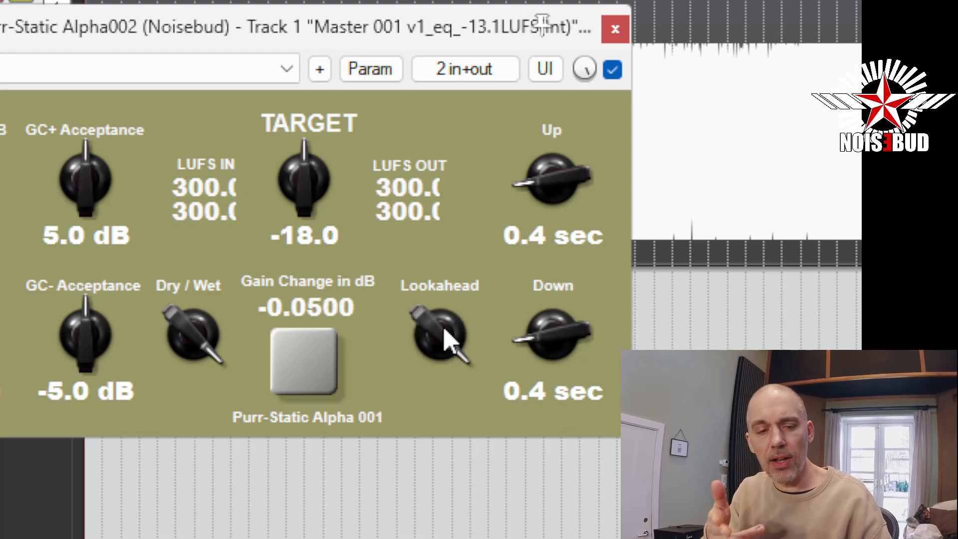
left_click_drag(444, 329, 444, 336)
left_click_drag(444, 335, 445, 329)
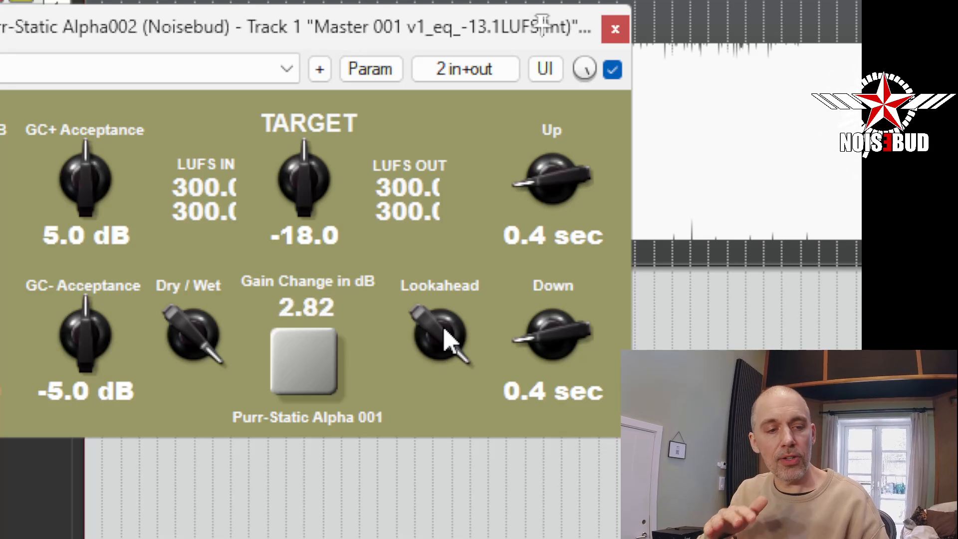
mouse_move(444, 332)
left_mouse_down()
mouse_move(446, 358)
mouse_move(445, 336)
left_mouse_up()
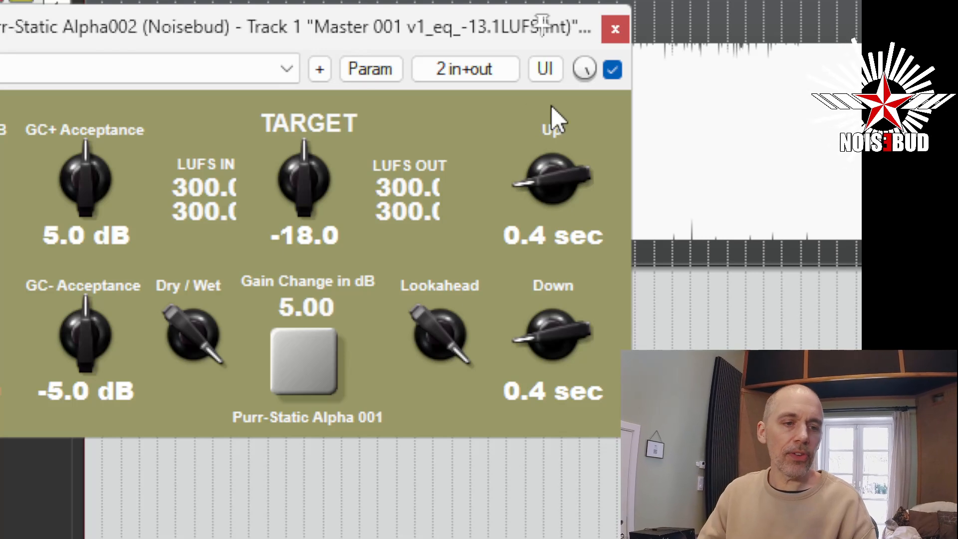
Set both the Up and Down times to 0.0 sec.
left_click_drag(578, 188, 577, 253)
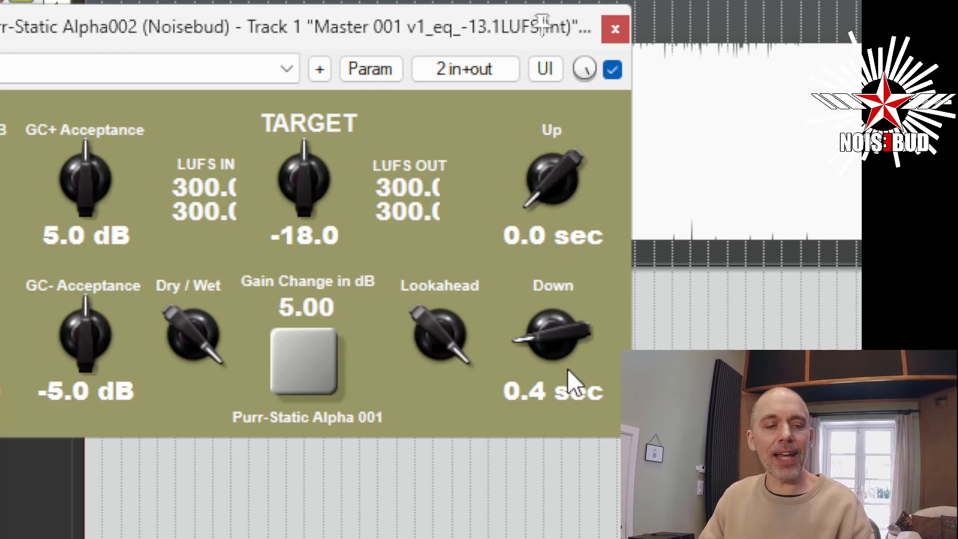
left_click_drag(567, 368, 556, 443)
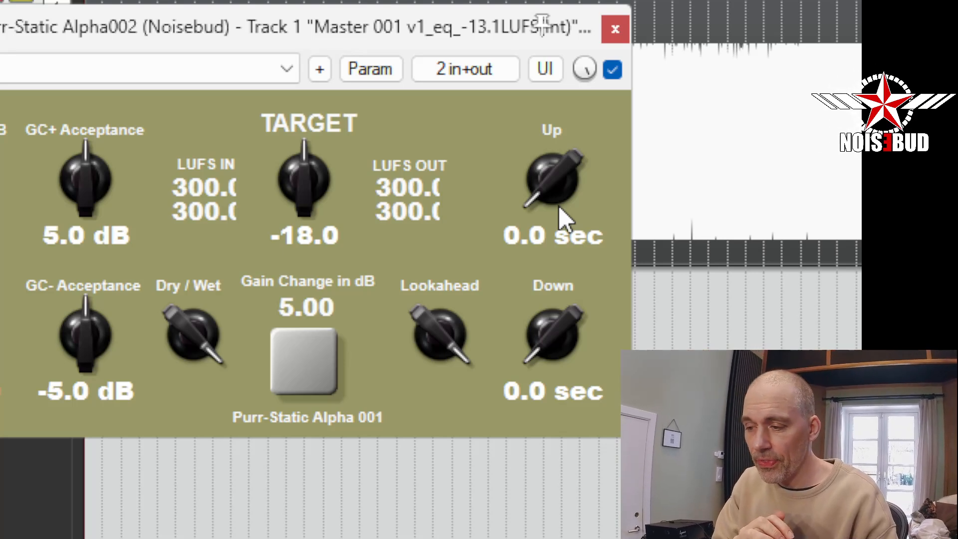
Try the Up time at 1.8 and 3.0 sec, then reset it to 0.0 sec.
scroll(559, 205, "up", 6)
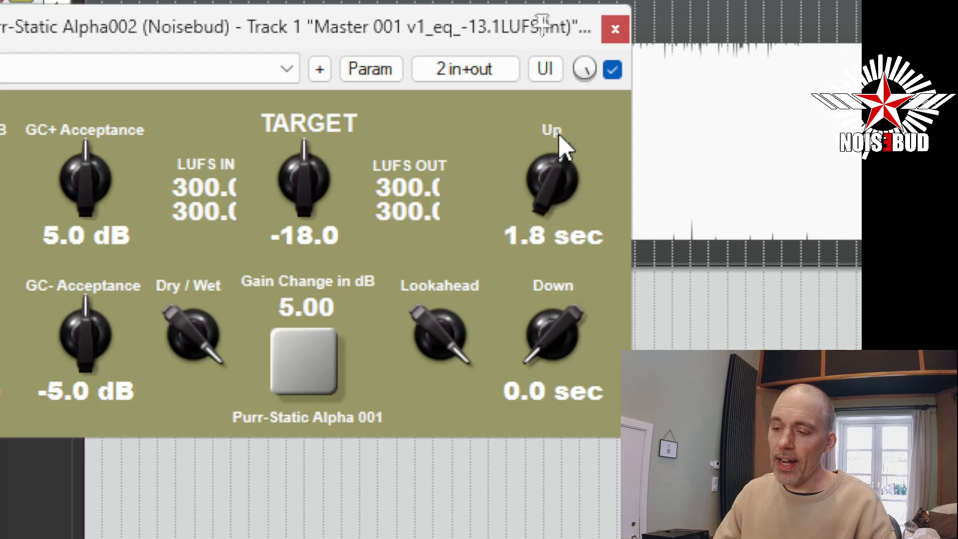
scroll(559, 206, "up", 4)
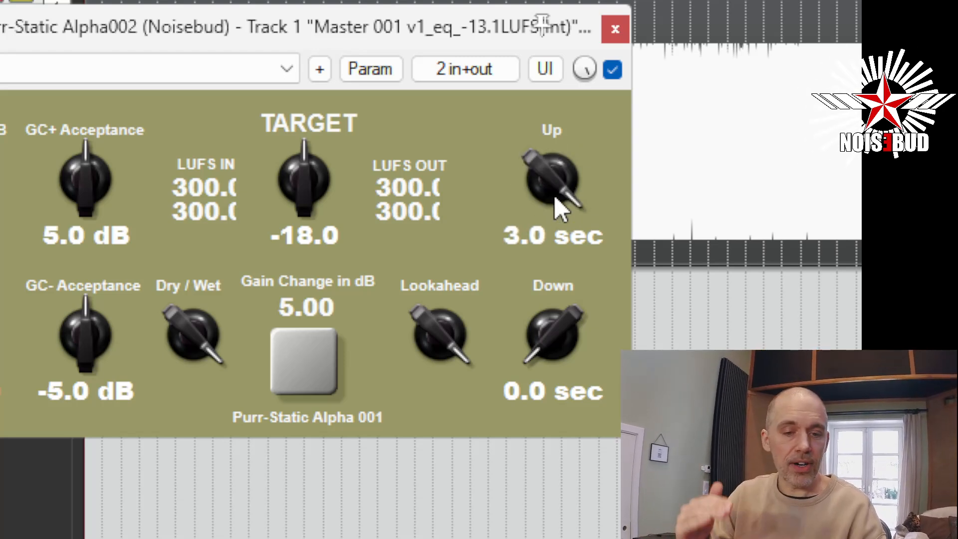
left_click_drag(555, 197, 555, 239)
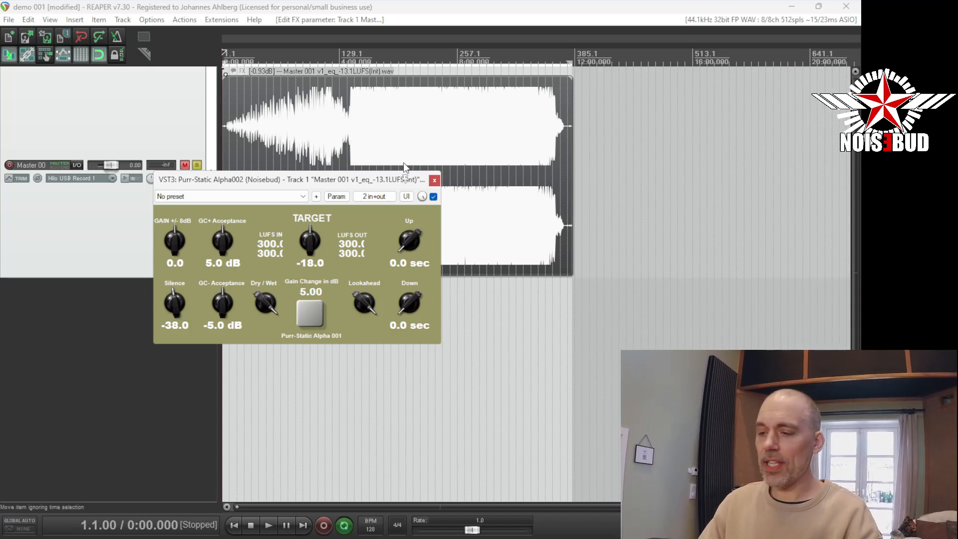
Move the plugin window below the track's waveform and set the Silence threshold to -20.
left_click_drag(351, 181, 319, 296)
double_click(143, 441)
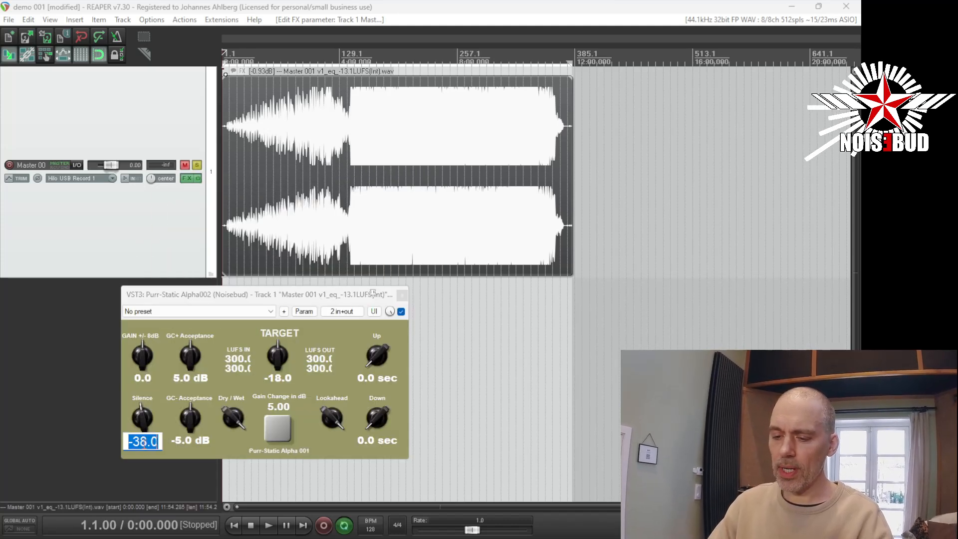
type("-20")
key("Return")
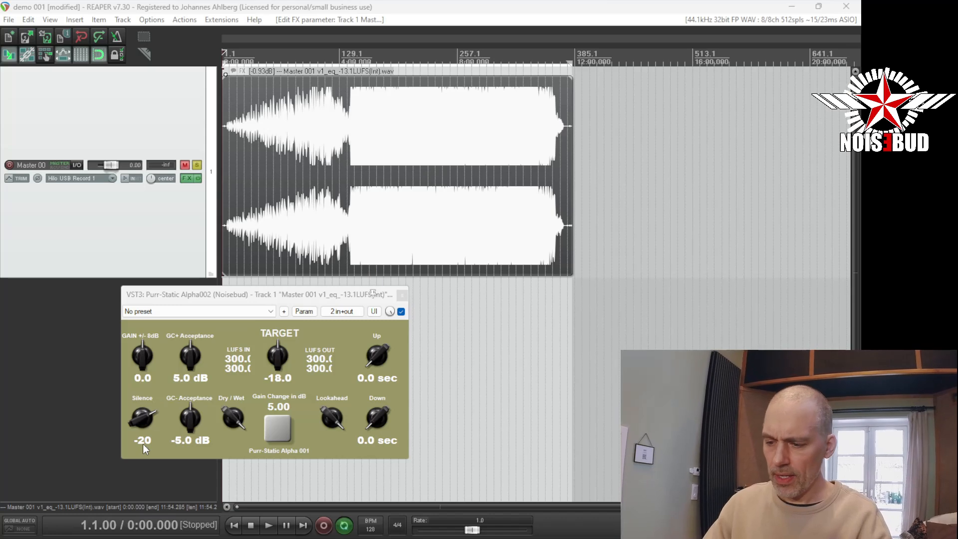
left_click(143, 357)
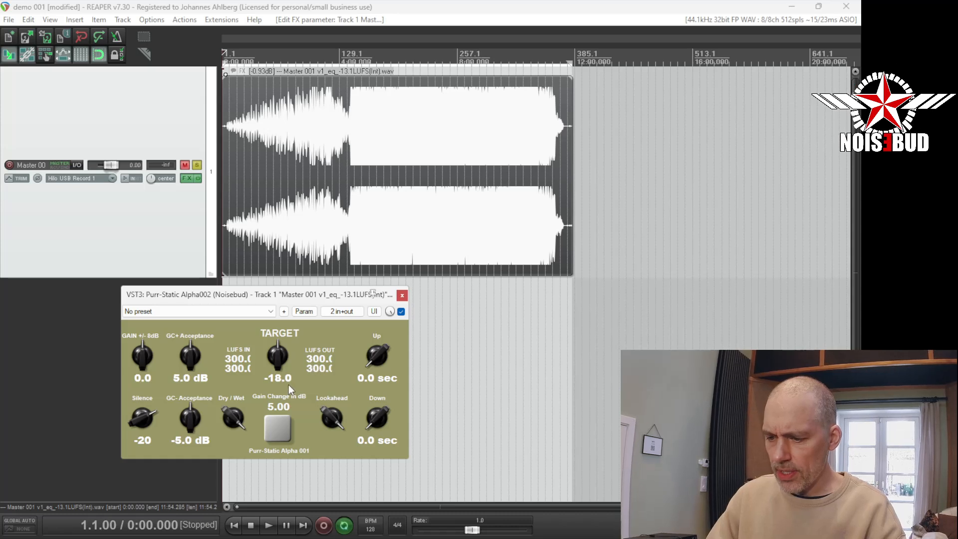
Set the Target loudness to -13.1 to match the master's LUFS value.
double_click(280, 375)
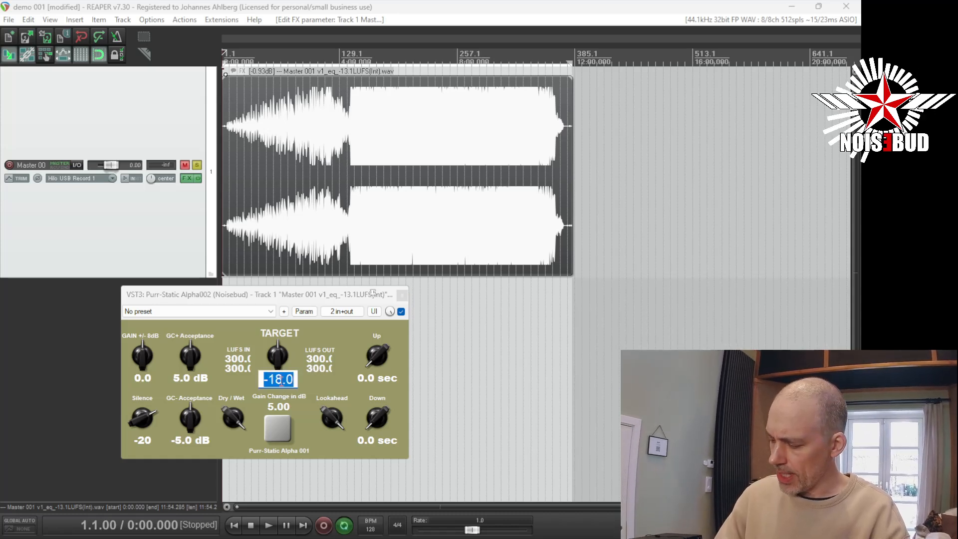
type("-")
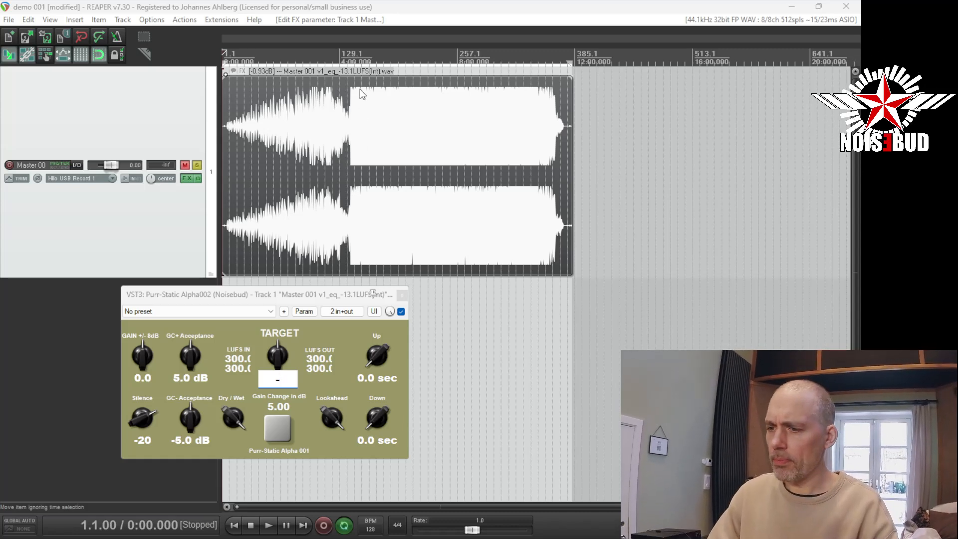
type("1")
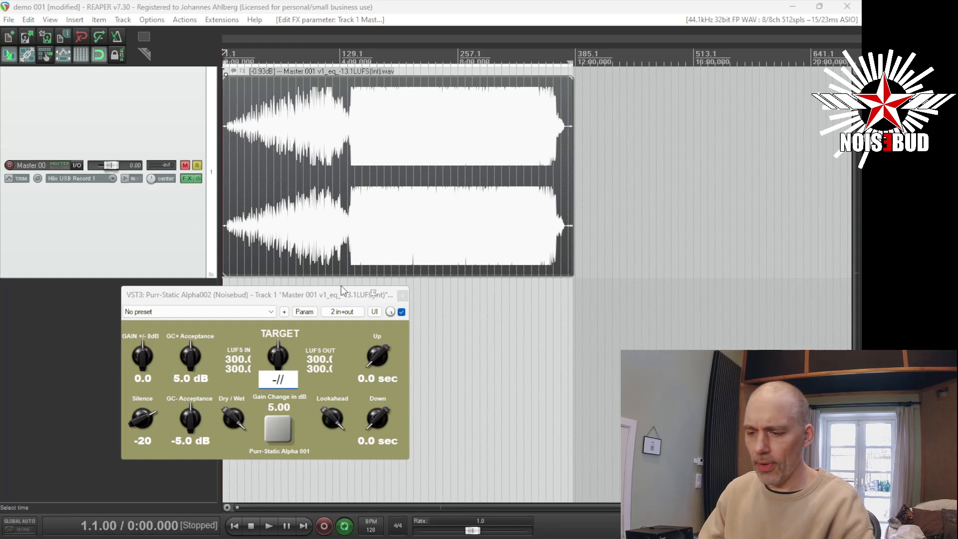
left_click_drag(289, 379, 273, 379)
type("-13.1")
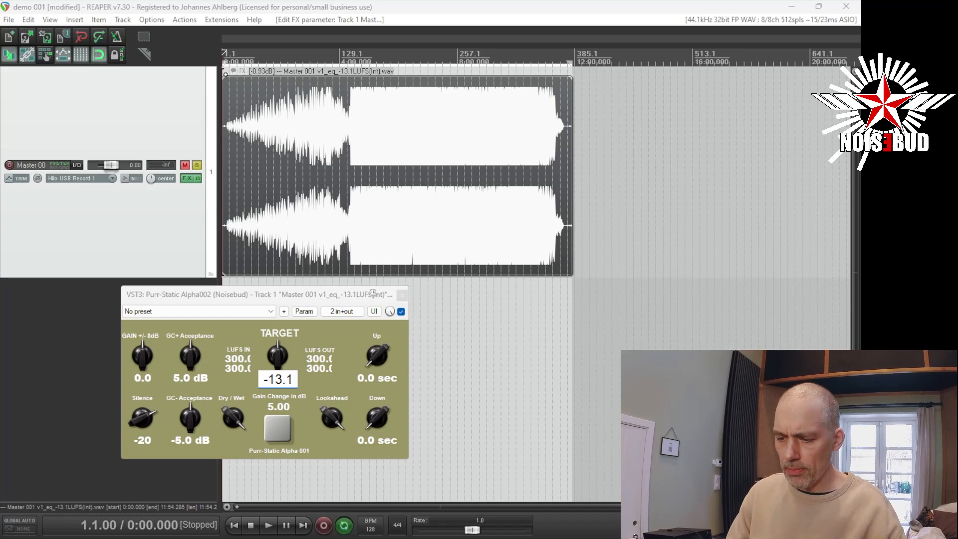
key("Return")
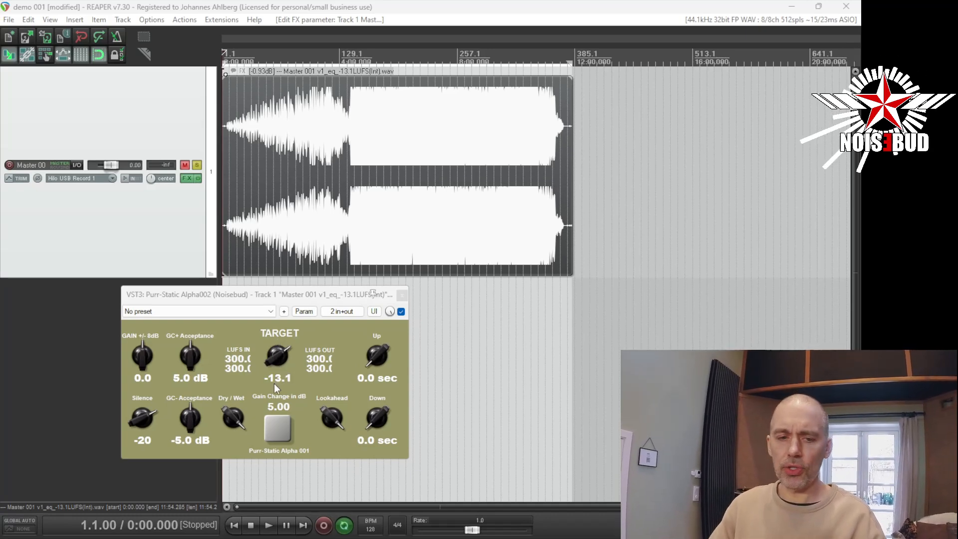
Set GC+ Acceptance to 10.0 dB and GC- Acceptance to 0.0 dB, then lower the plugin window on screen.
left_click_drag(190, 350, 205, 389)
left_click_drag(191, 425, 190, 333)
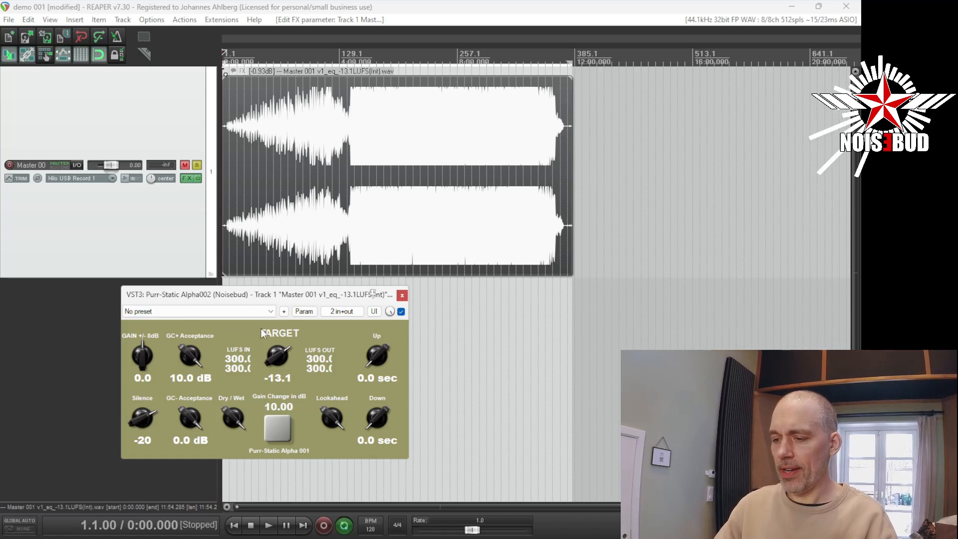
left_click_drag(270, 295, 259, 326)
Play the master's quiet intro from the project start with the track FX bypassed, then stop playback.
left_click(283, 187)
key("Home")
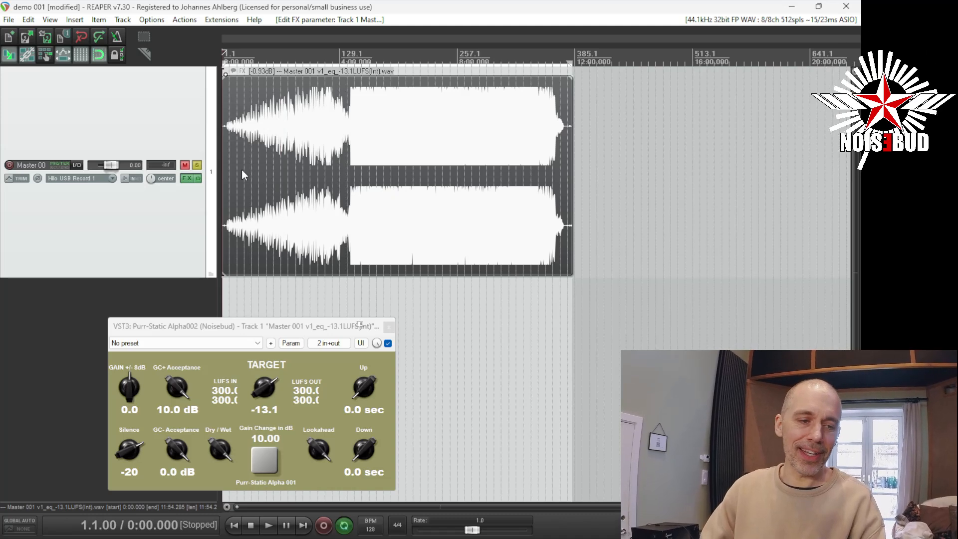
left_click(272, 455)
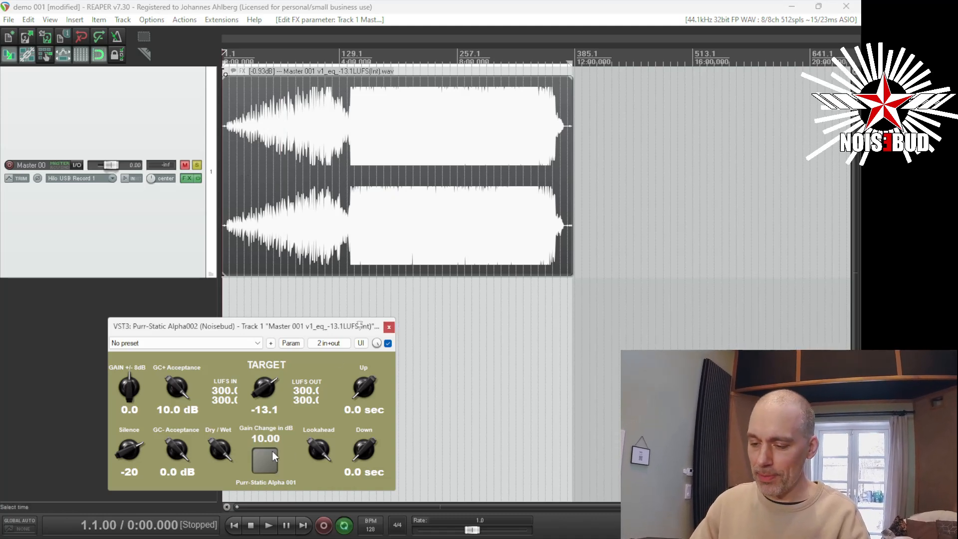
left_click(198, 180)
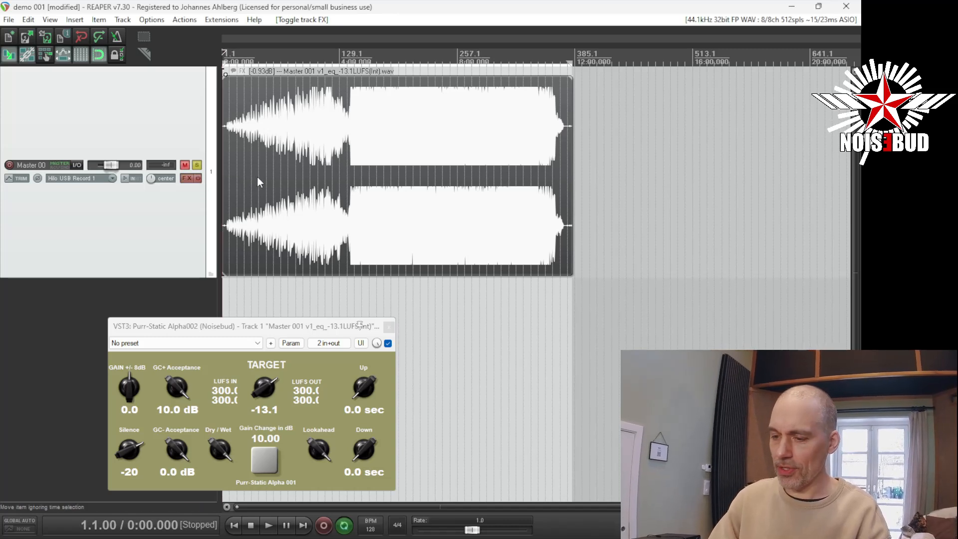
key("space")
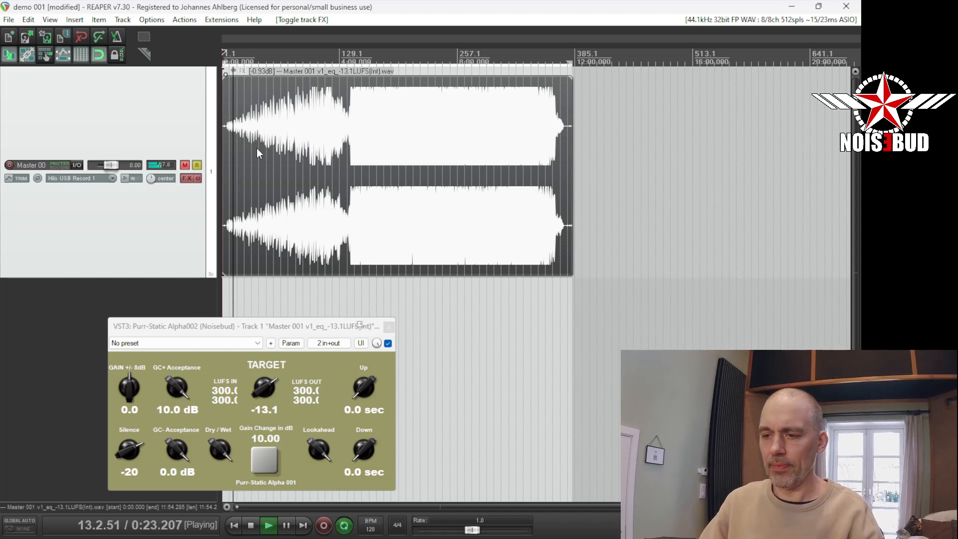
key("space")
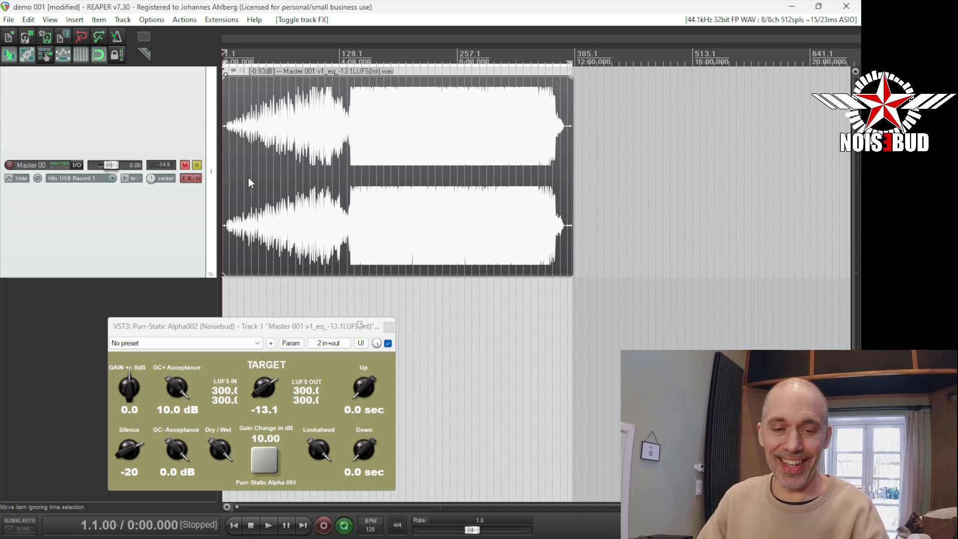
Re-enable the track FX and check which plugins are in the track's FX chain.
left_click(240, 165)
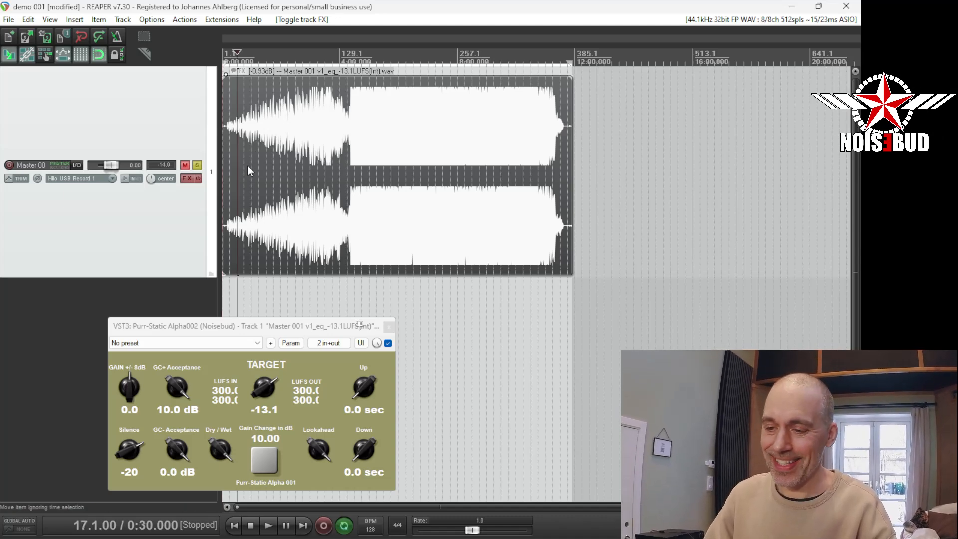
left_click(199, 178)
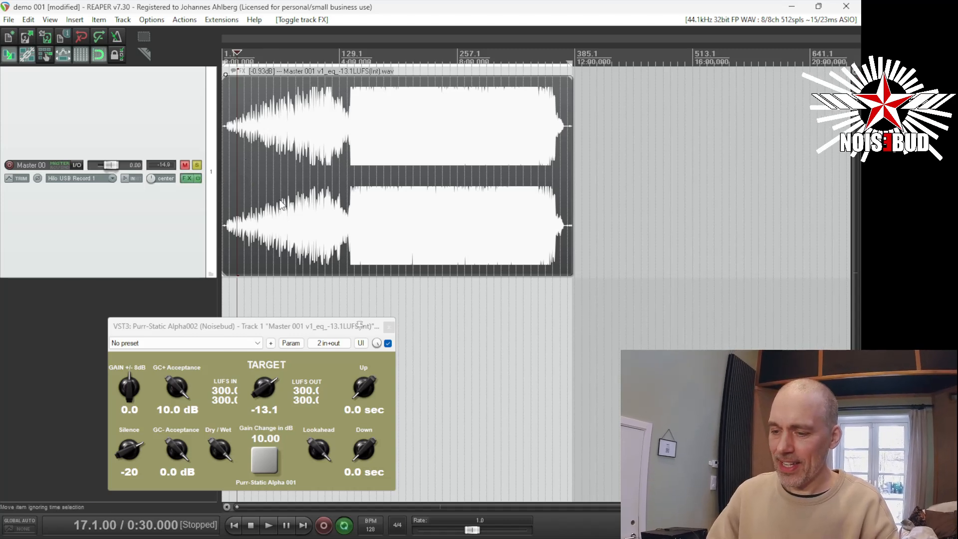
scroll(282, 205, "up", 1)
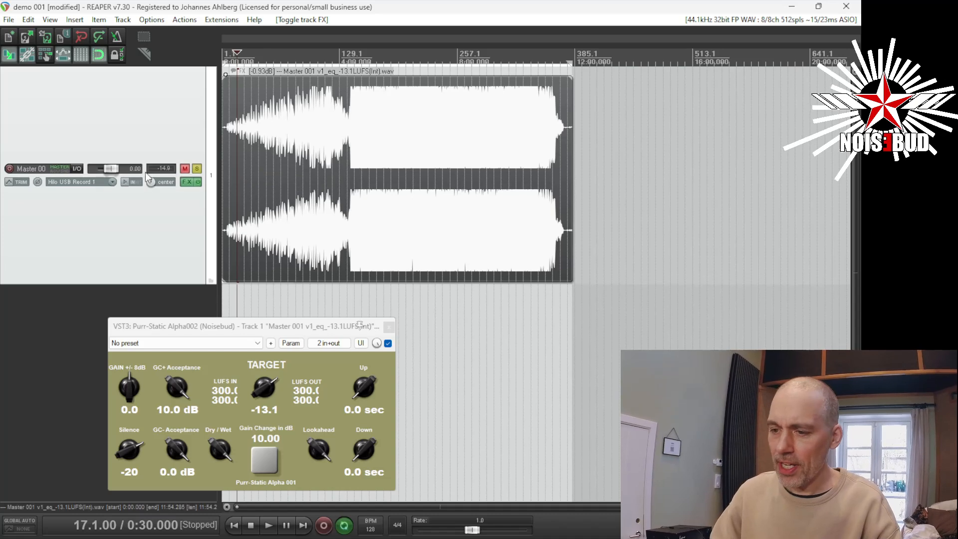
left_click(188, 183)
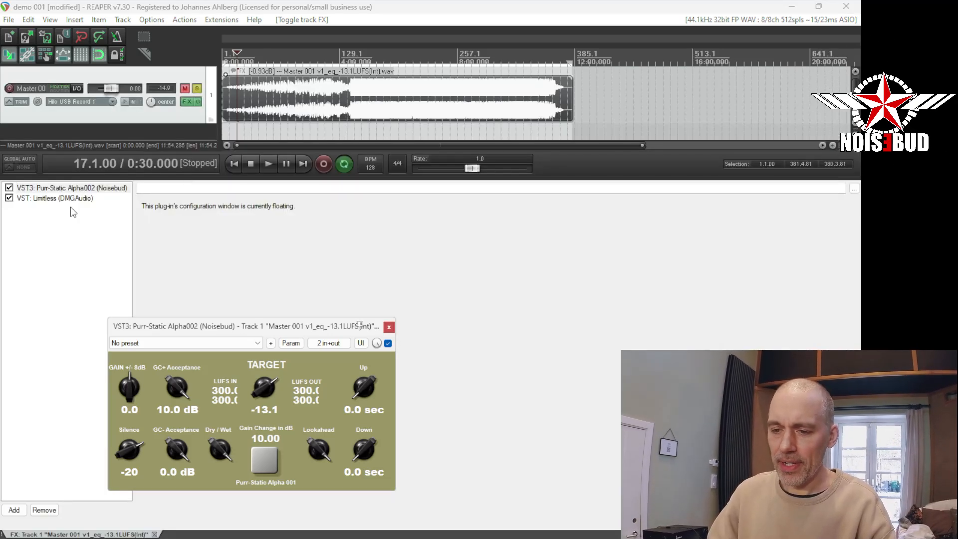
left_click(155, 535)
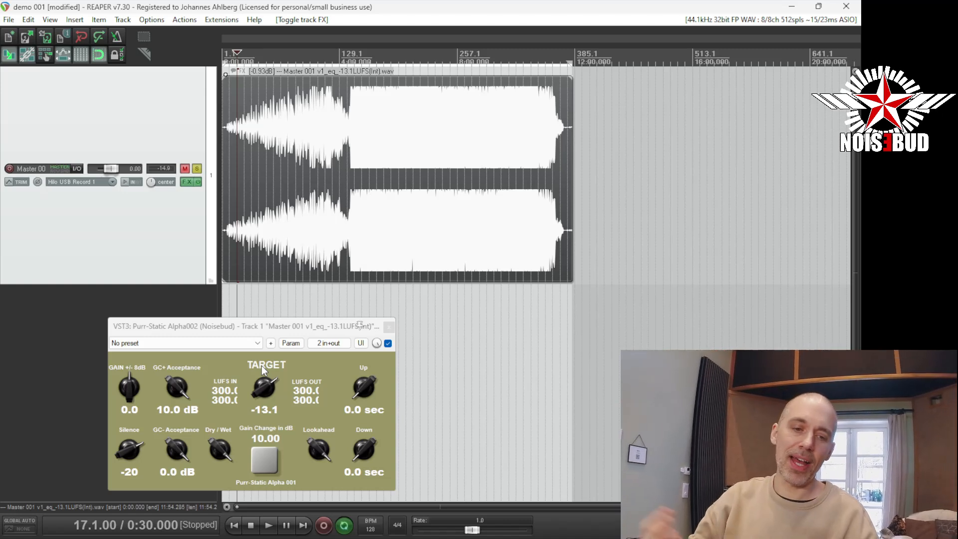
Play the track from the start while toggling its FX off and on to compare loudness, then stop.
left_click(287, 212)
key("Home")
key("space")
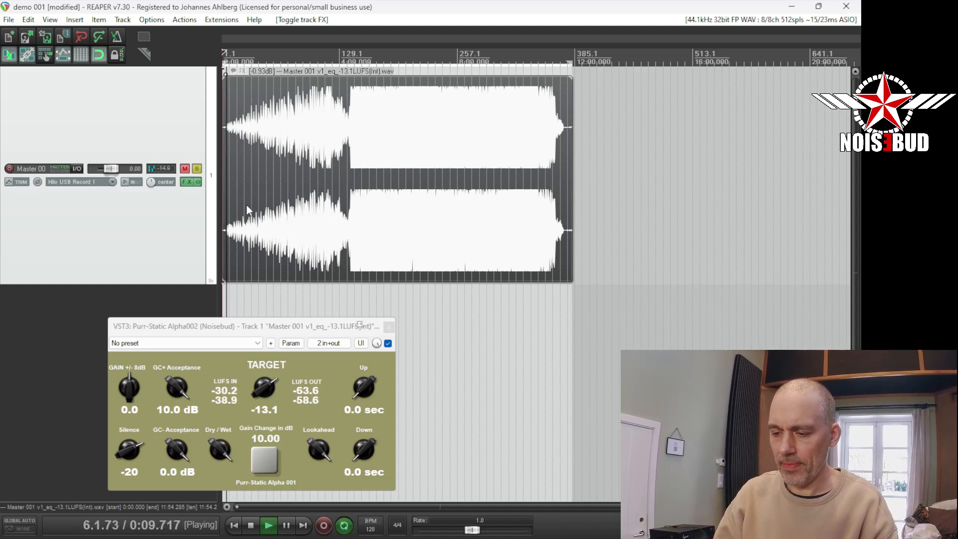
left_click(198, 183)
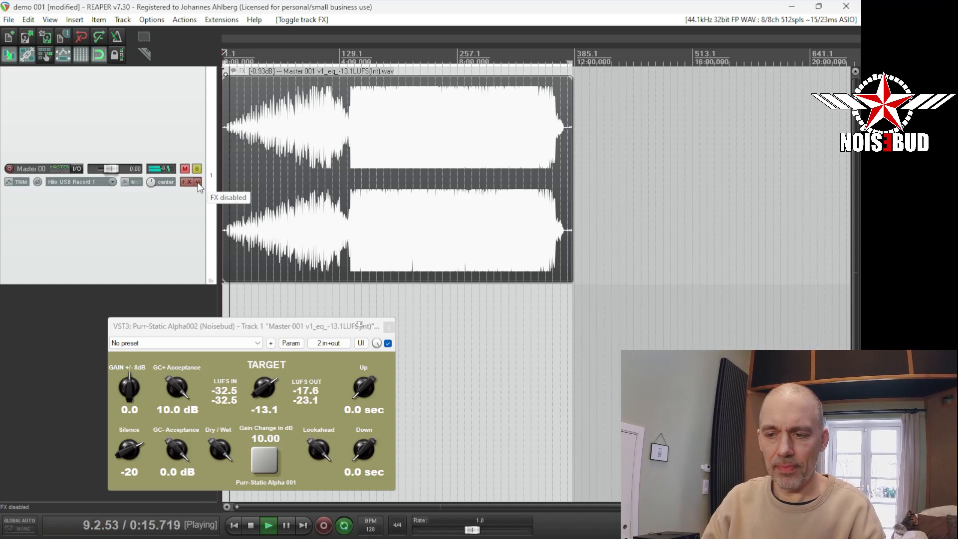
left_click(198, 183)
key("space")
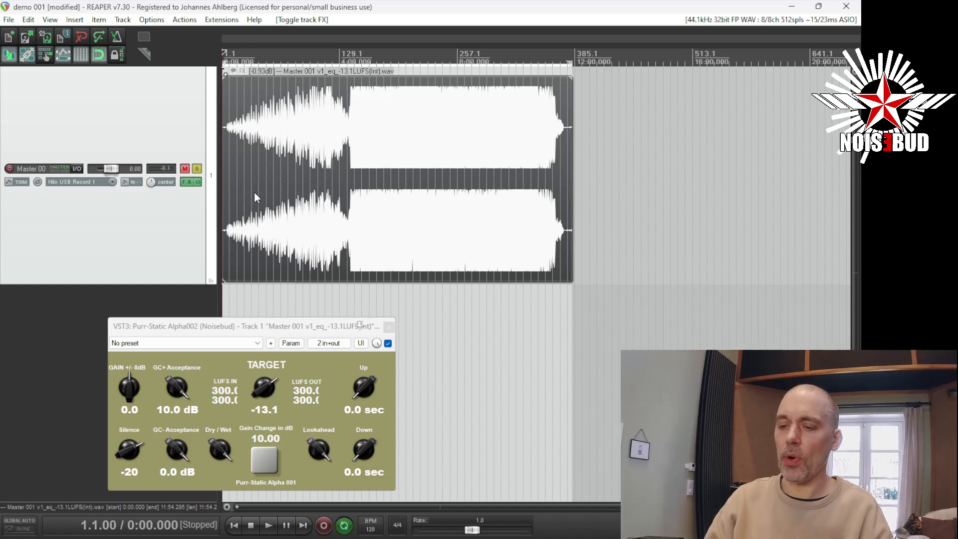
Render the track's section from the start to 4:45 as a stereo 24-bit WAV stem on a new track.
scroll(275, 195, "down", 3)
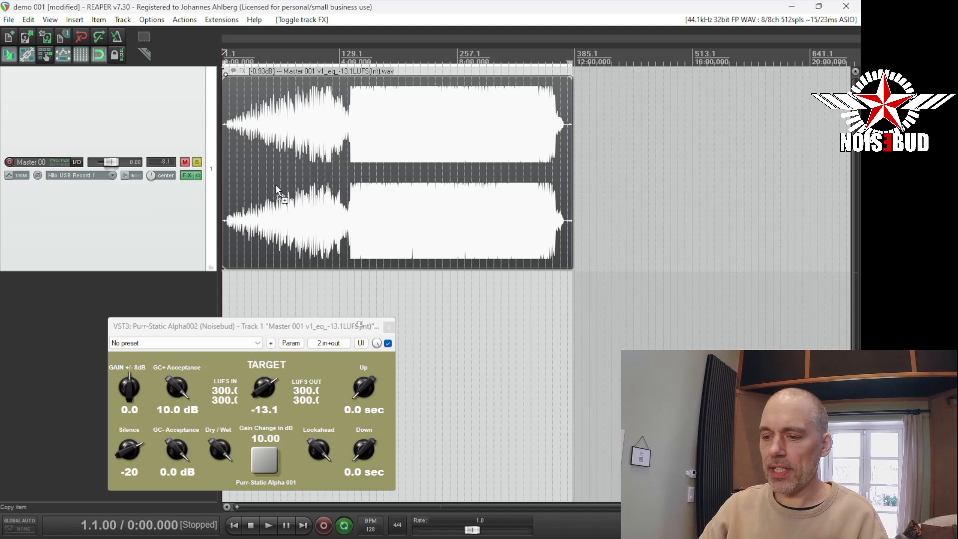
left_click(301, 189)
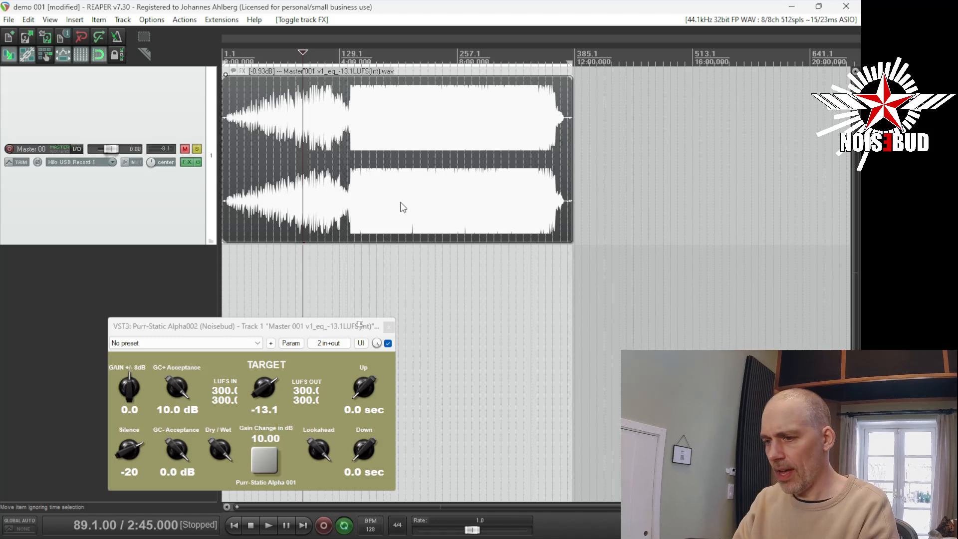
left_click_drag(361, 256, 187, 263)
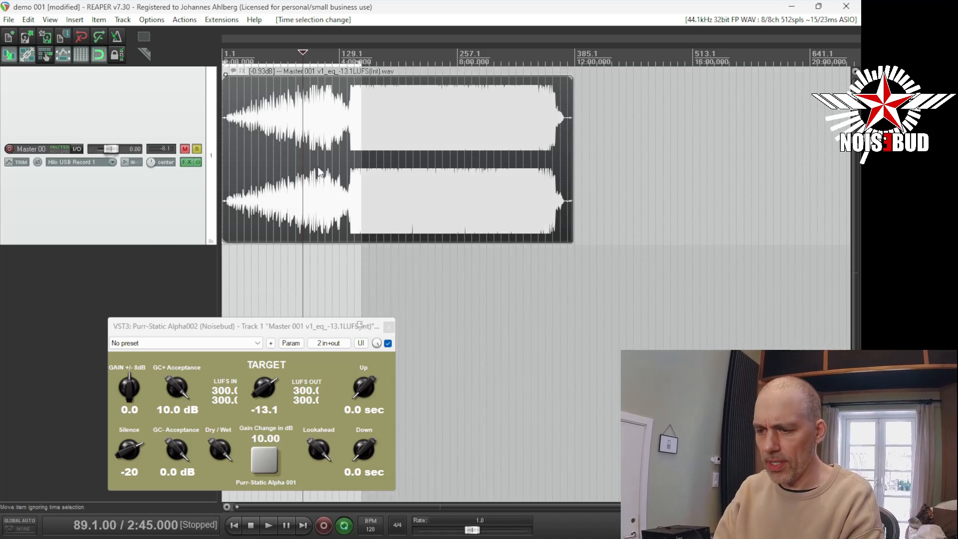
key("ctrl+alt+r")
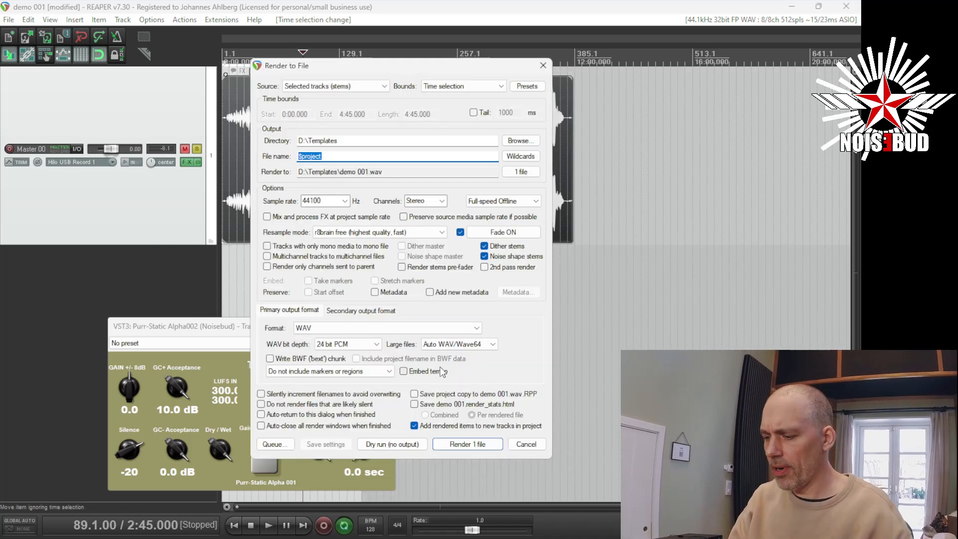
left_click(471, 444)
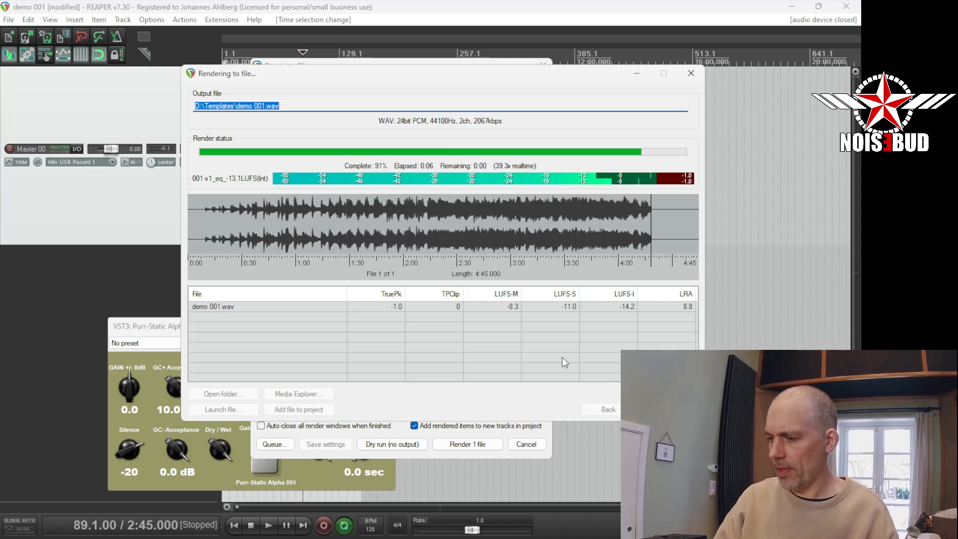
left_click(668, 409)
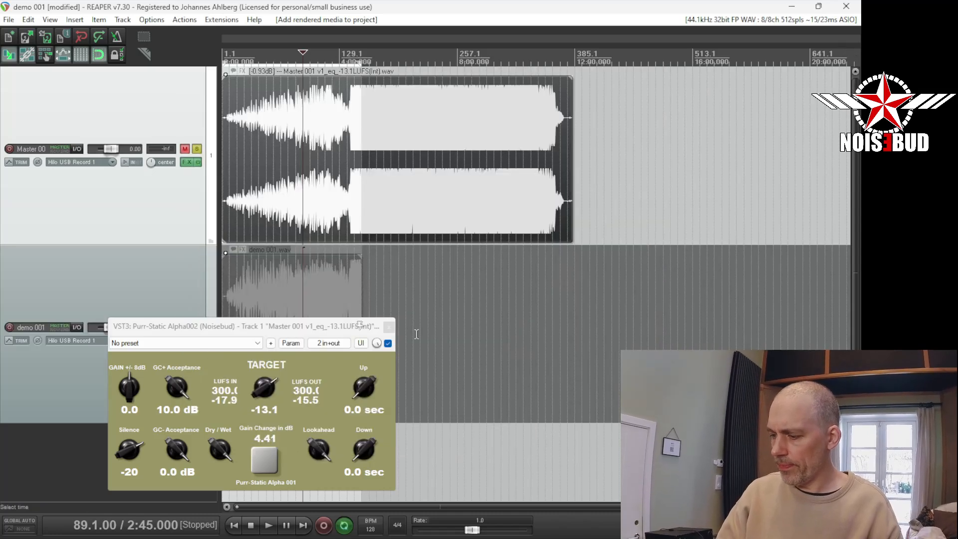
Close the plugin window, then unmute and unsolo the original master track.
left_click(390, 327)
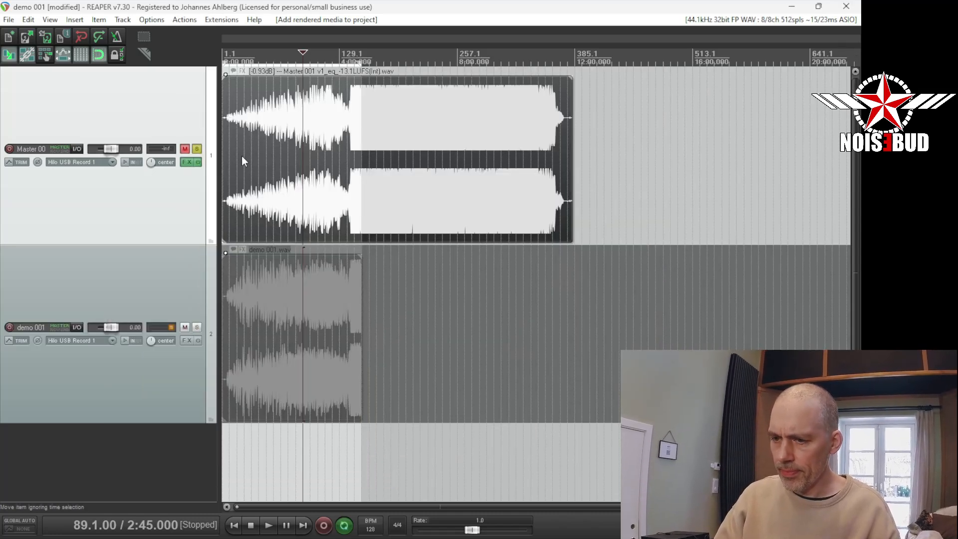
left_click(185, 149)
left_click(197, 148)
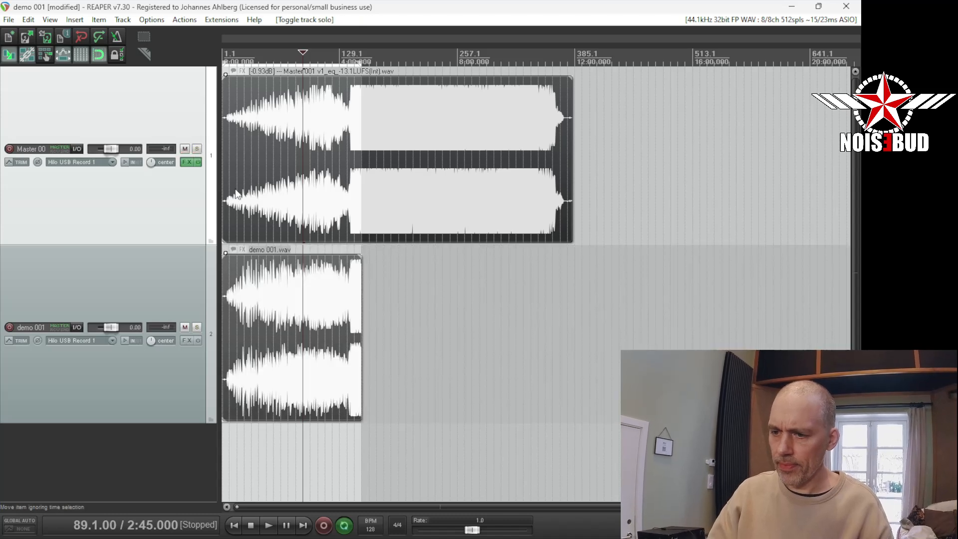
Compare the original and rendered waveforms up close at points in the intro.
scroll(259, 316, "up", 3)
left_click(258, 317)
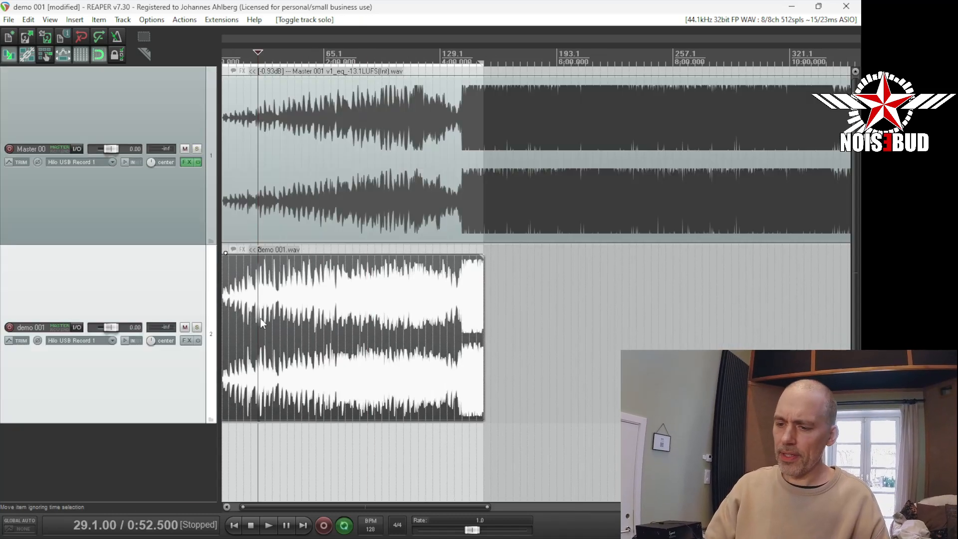
left_click(279, 213)
left_click(303, 296)
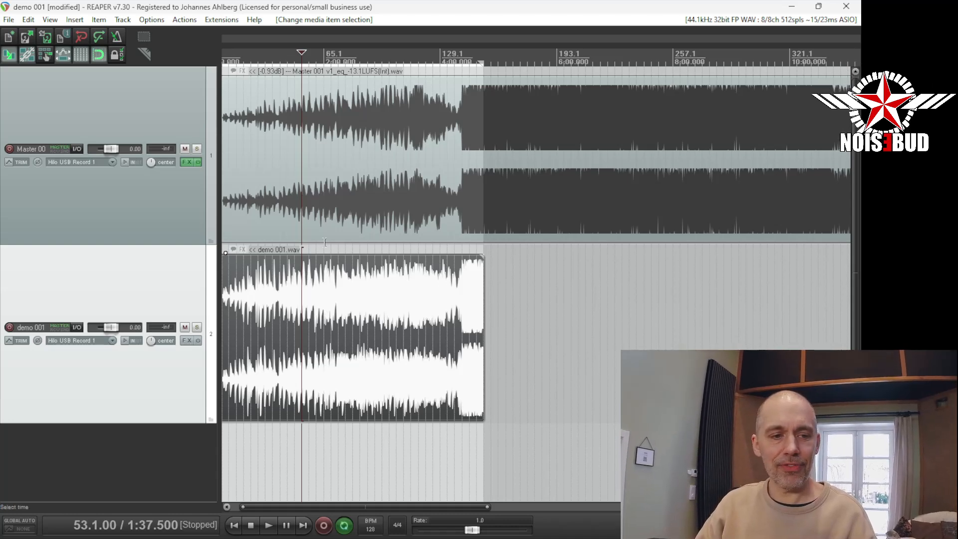
Set the time selection to span the entire original master item.
left_click(328, 180)
left_click(321, 298)
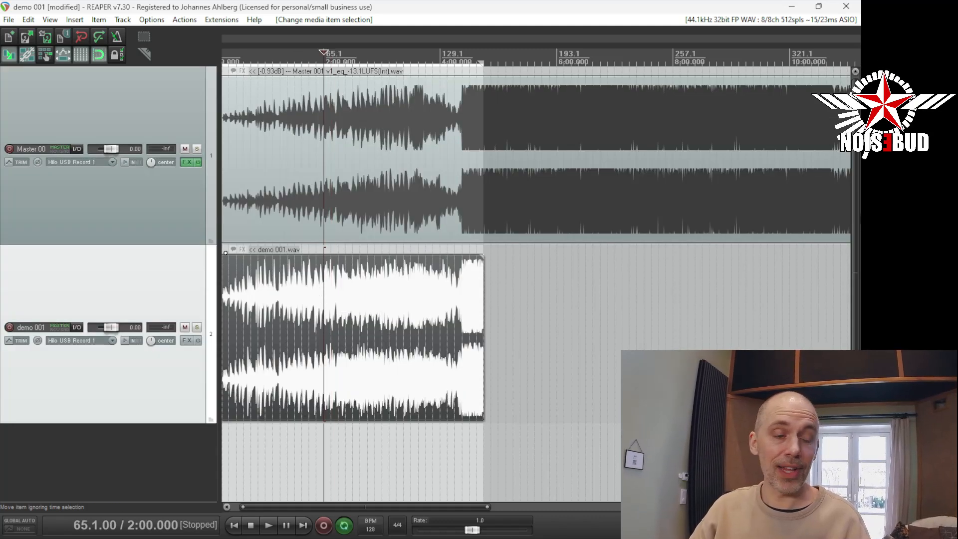
scroll(577, 178, "down", 3)
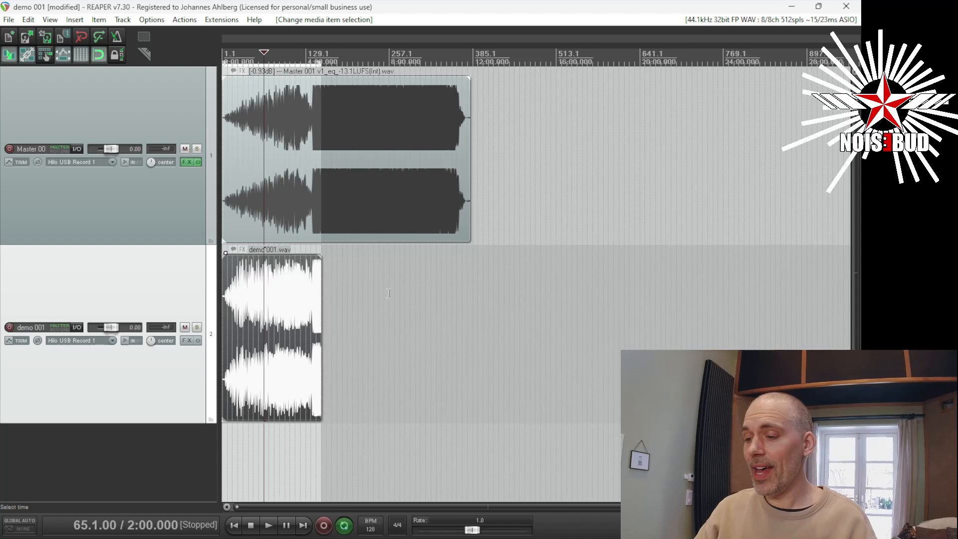
left_click(415, 142)
right_click(421, 56)
left_click(465, 92)
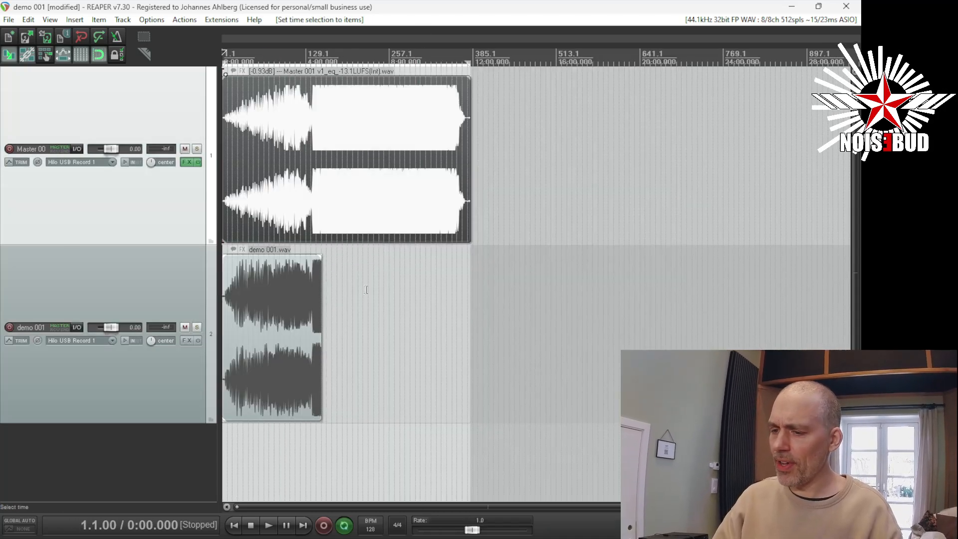
Delete the partially rendered demo 001 track.
left_click(296, 322)
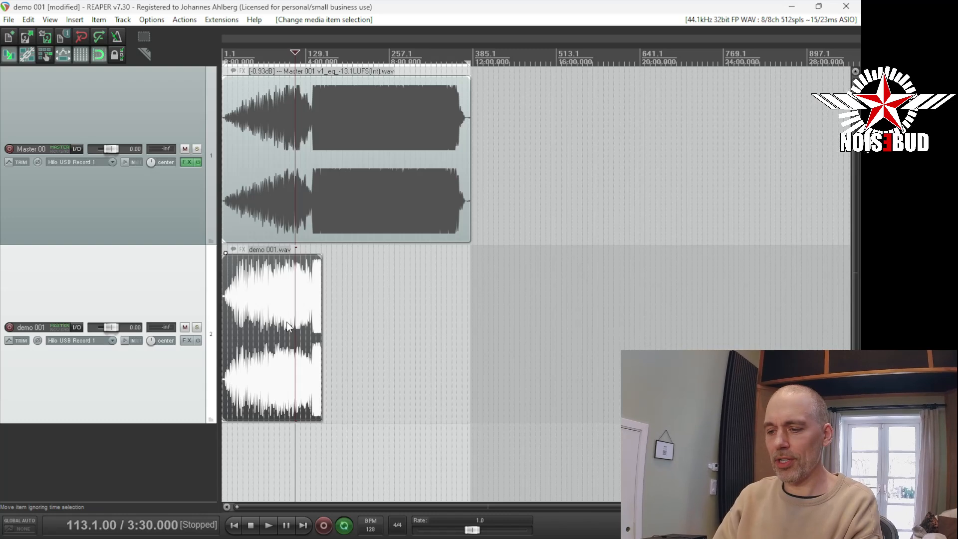
left_click(195, 286)
key("Delete")
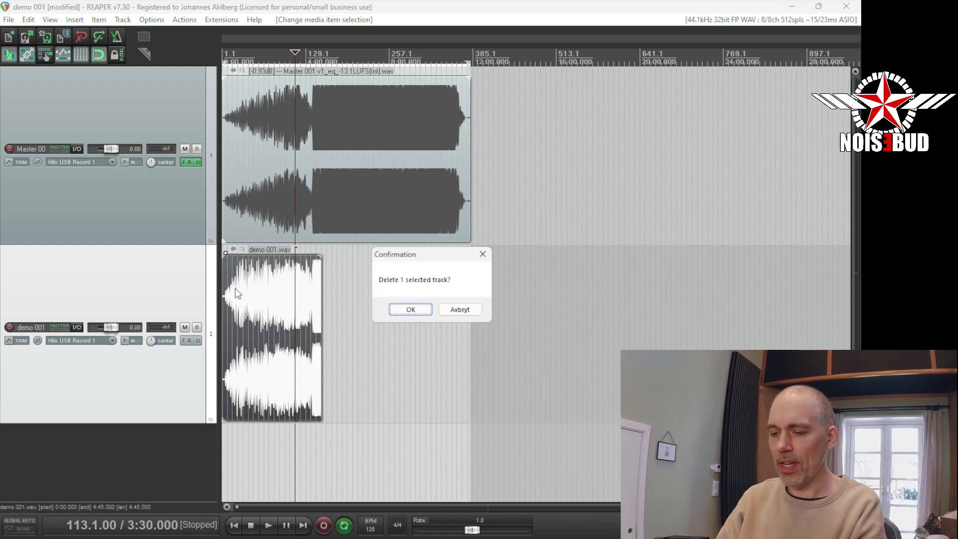
left_click(389, 311)
Render the original master track over the full time selection as a stereo 24-bit WAV stem on a new track.
left_click(187, 214)
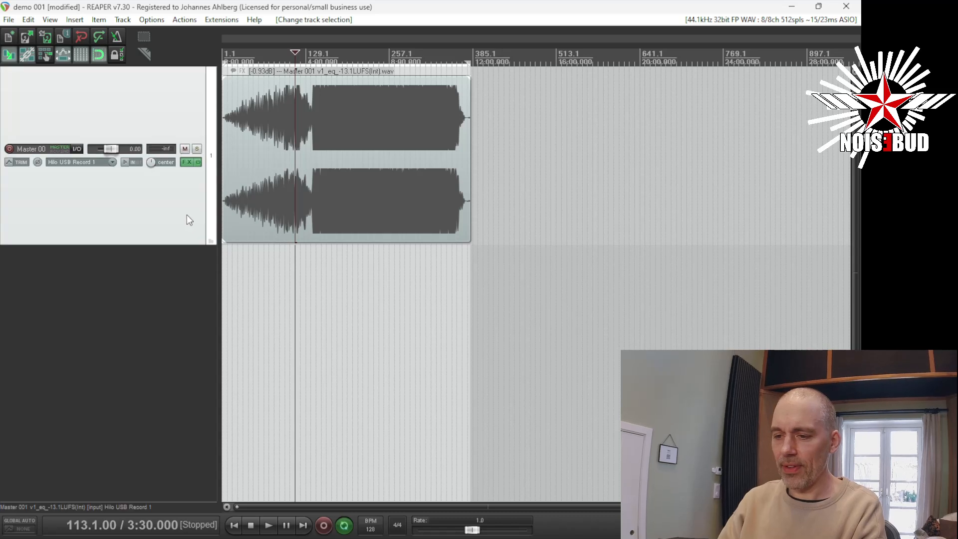
key("ctrl+alt+r")
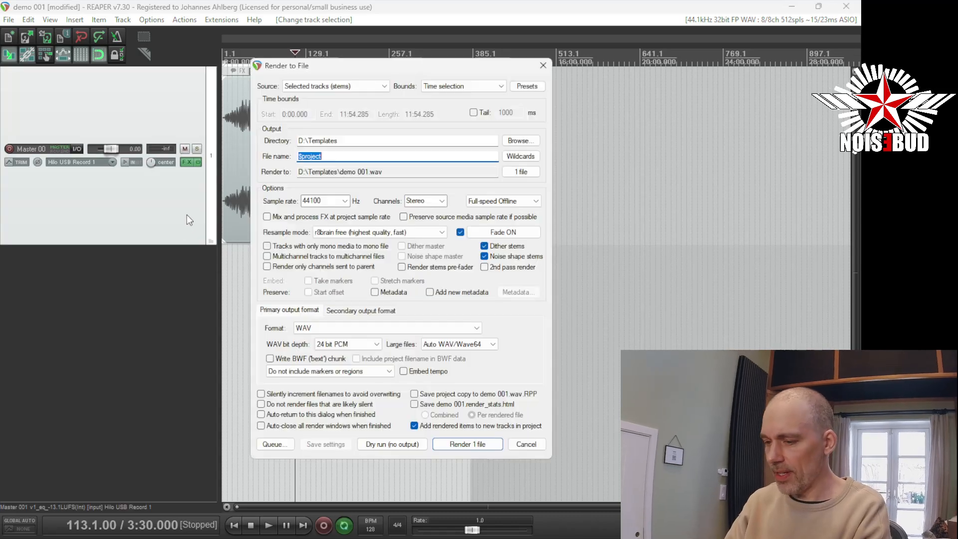
left_click(478, 449)
left_click(450, 334)
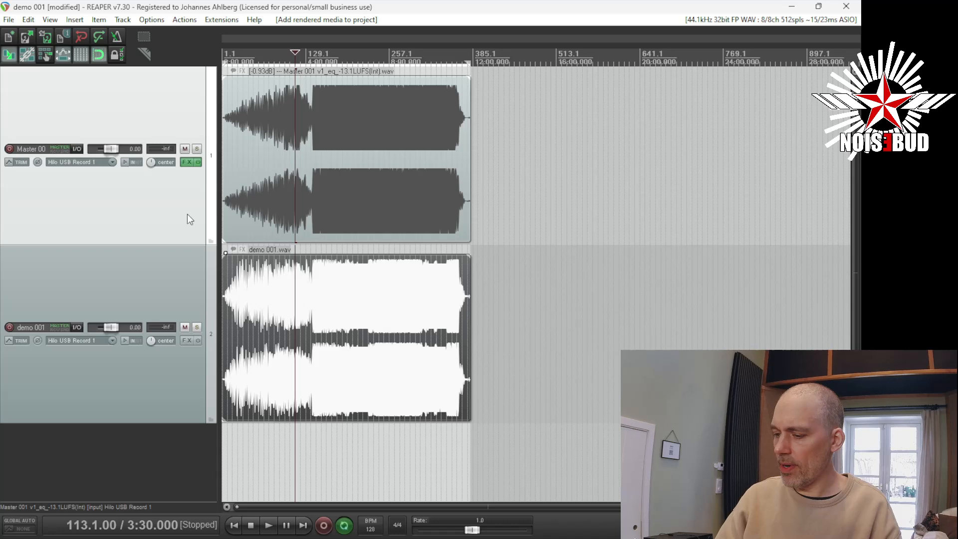
Open the original track's FX, try Purr-Static's GC- Acceptance between 0 and -10 dB, and leave it at -10.0 dB.
left_click(190, 162)
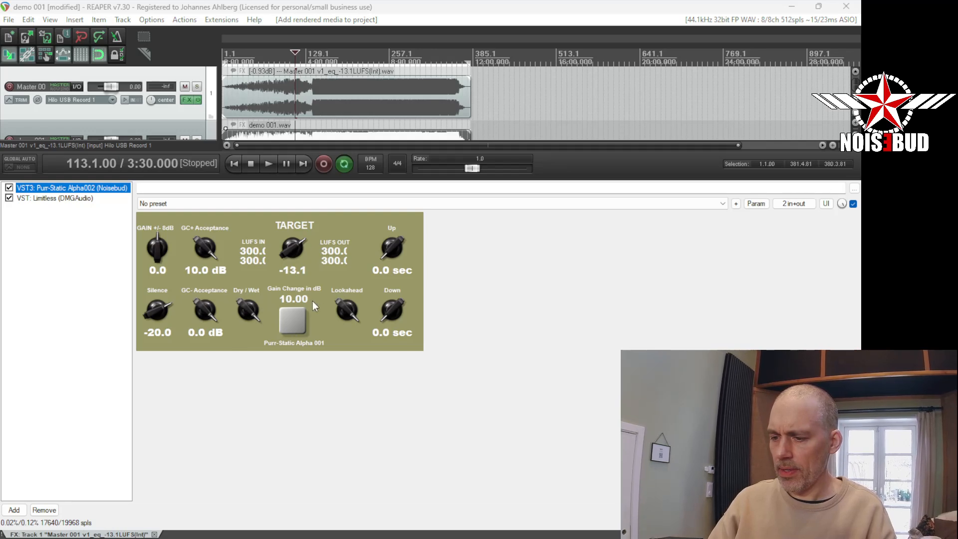
left_click_drag(207, 310, 207, 486)
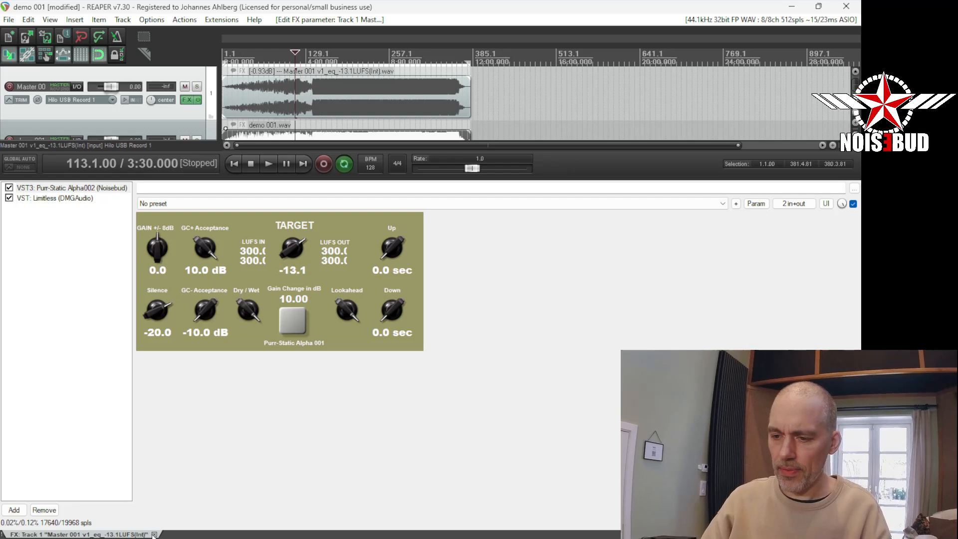
left_click_drag(201, 309, 223, 99)
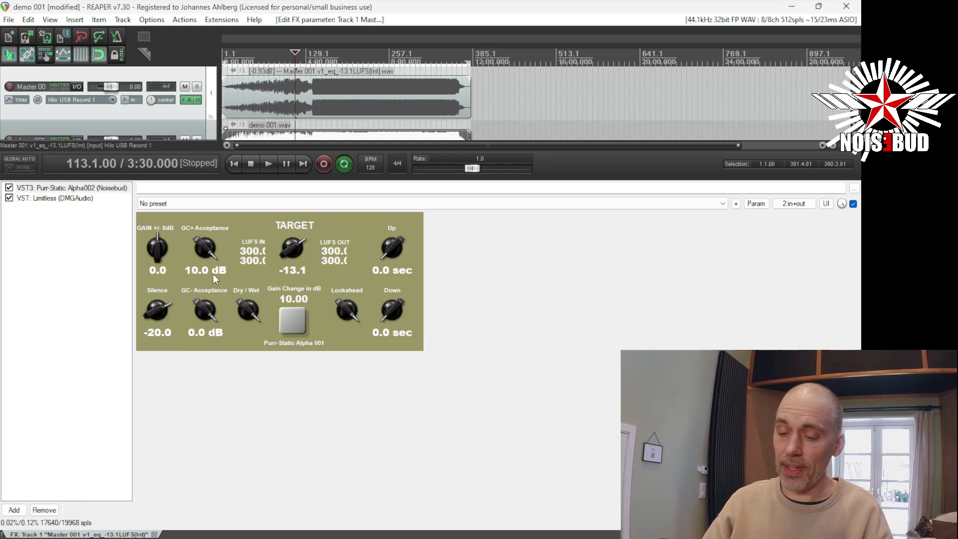
mouse_move(202, 310)
left_mouse_down()
mouse_move(202, 398)
mouse_move(202, 314)
left_mouse_up()
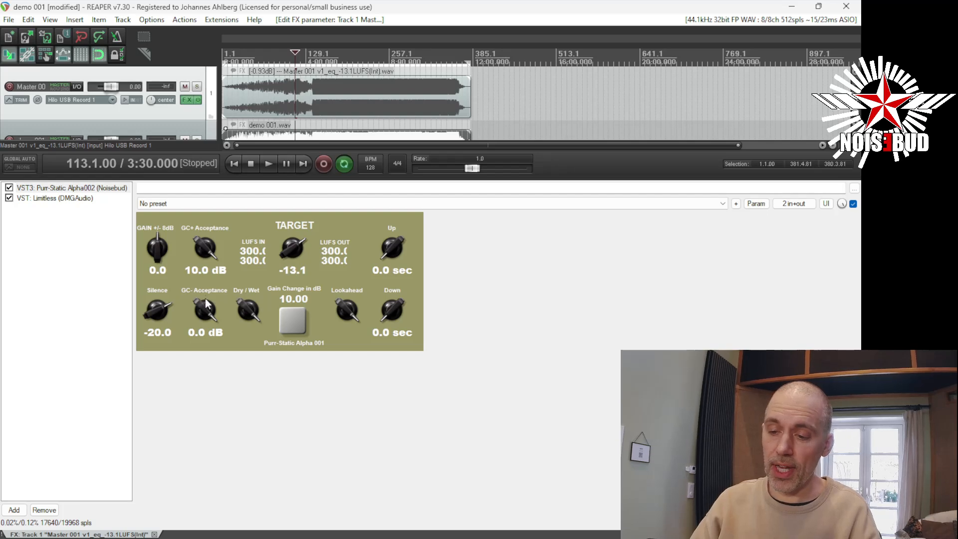
left_click_drag(212, 307, 207, 449)
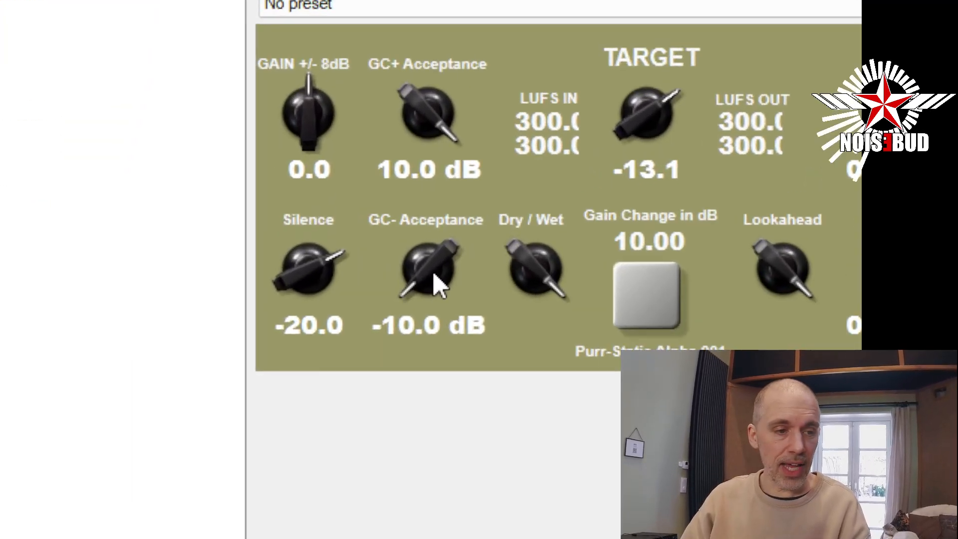
left_click_drag(210, 314, 207, 241)
left_click_drag(434, 97, 432, 202)
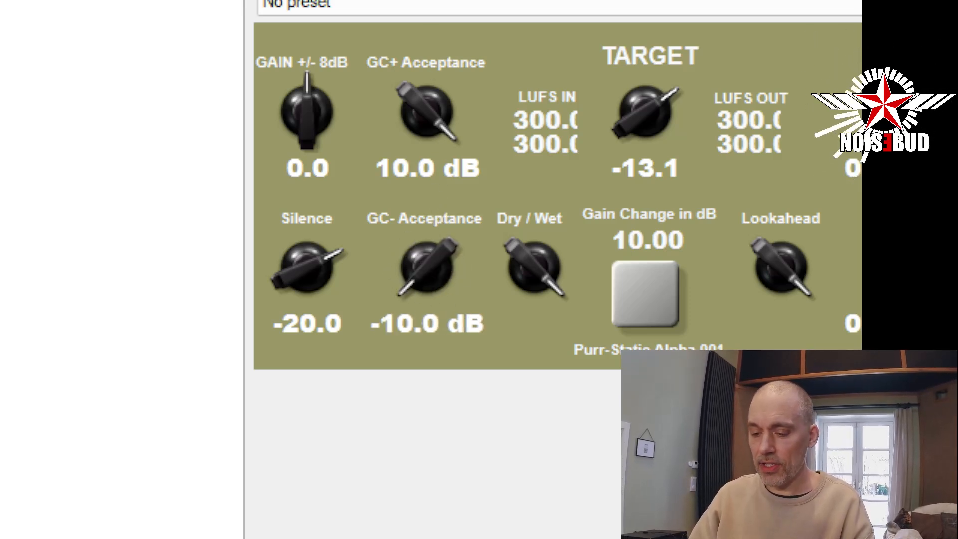
mouse_move(439, 267)
left_mouse_down()
mouse_move(439, 1)
mouse_move(442, 265)
left_mouse_up()
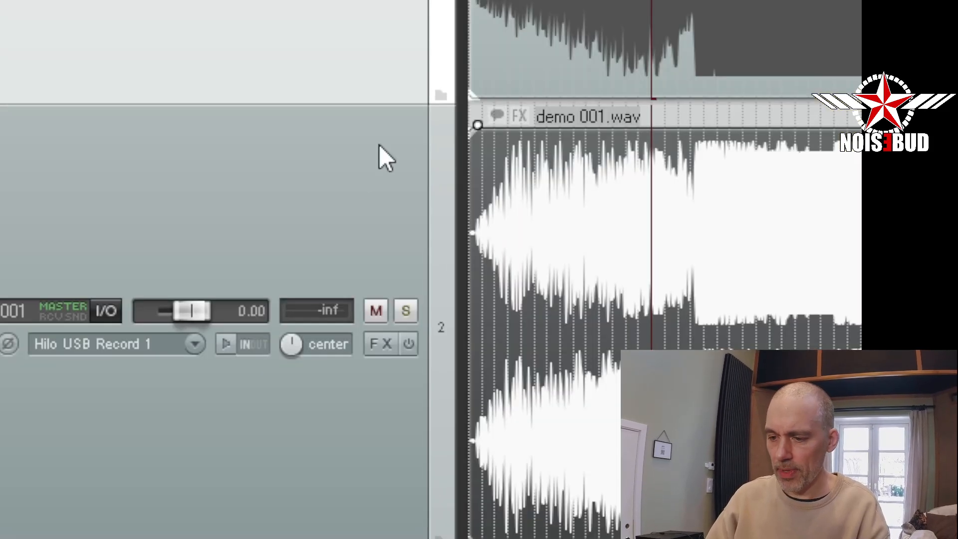
Delete the full-length demo 001 track rendered with the previous plugin setting.
left_click(355, 169)
key("Delete")
key("Return")
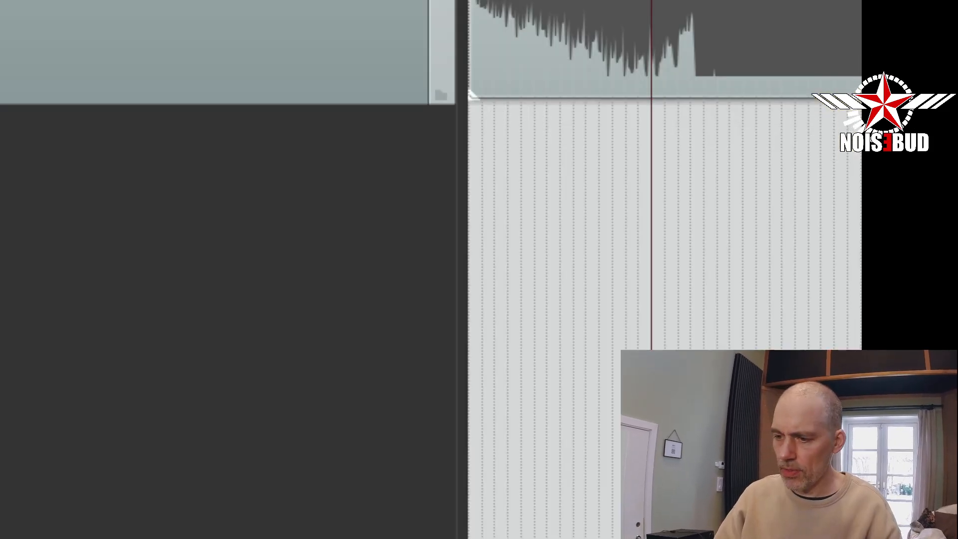
Render the original master track again with the new GC- Acceptance setting and close the render results.
left_click(319, 30)
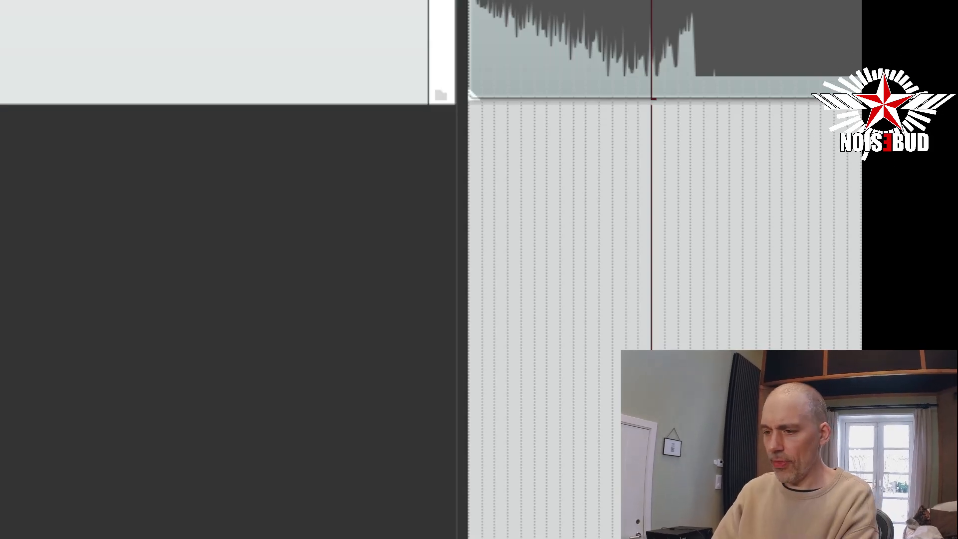
key("ctrl+alt+r")
key("Return")
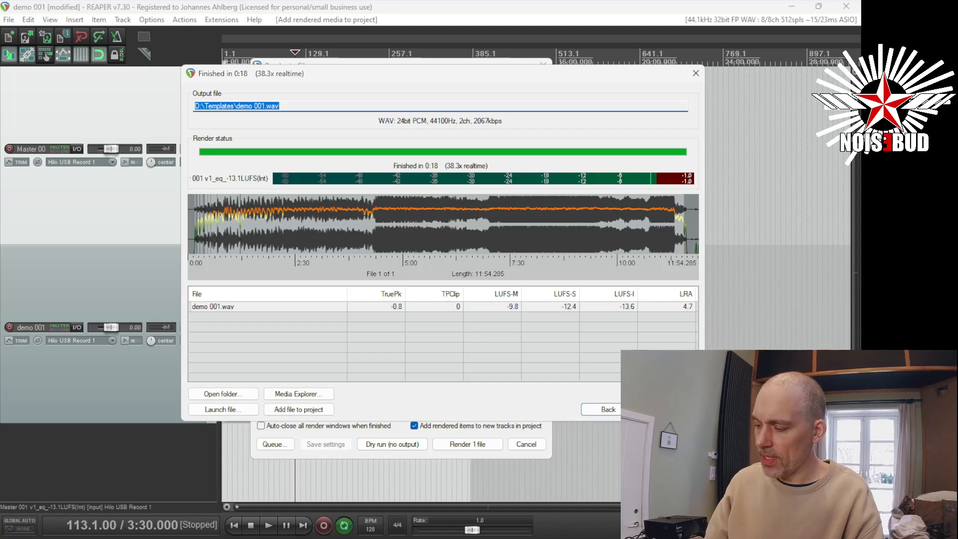
left_click(667, 409)
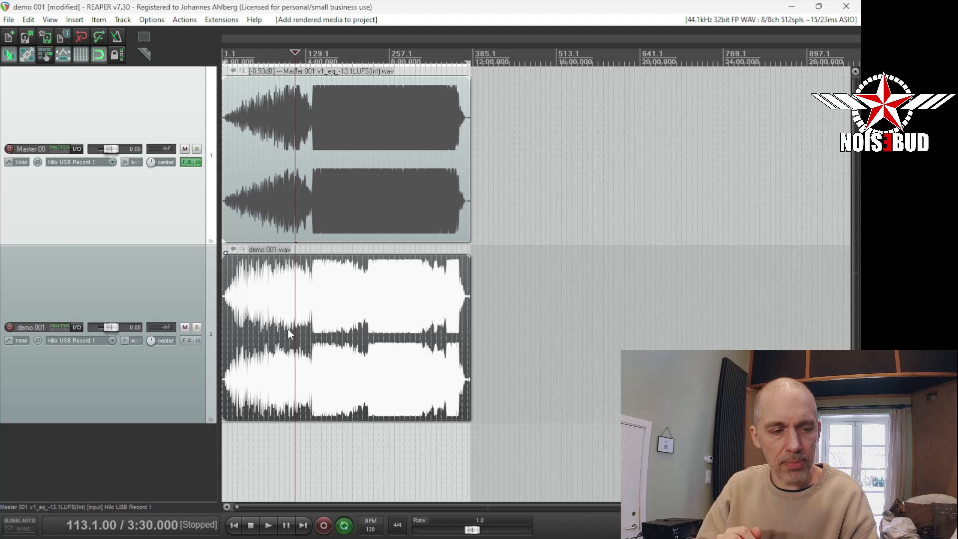
Examine the new render's waveform against the original, from the intro to the start of the loud section at 4:22.
scroll(257, 319, "up", 4)
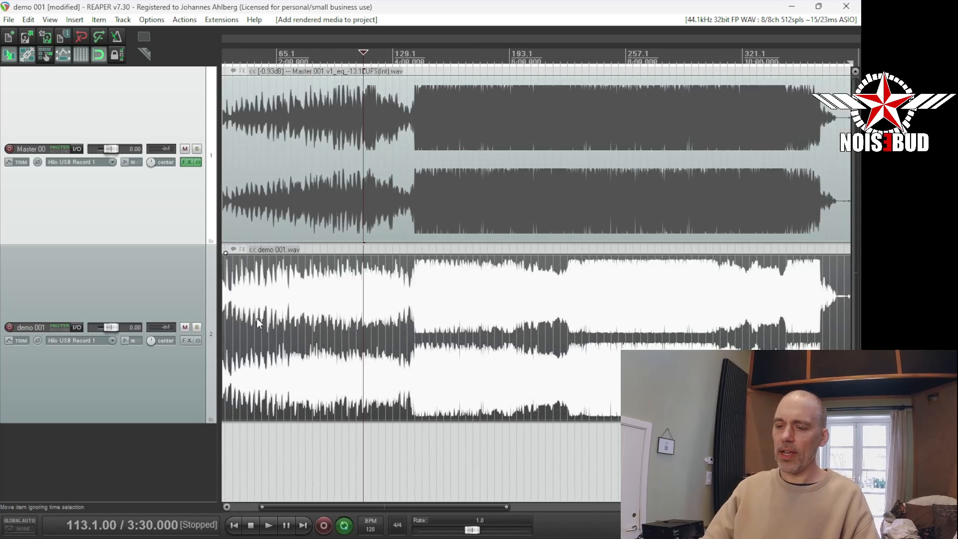
scroll(475, 317, "down", 3)
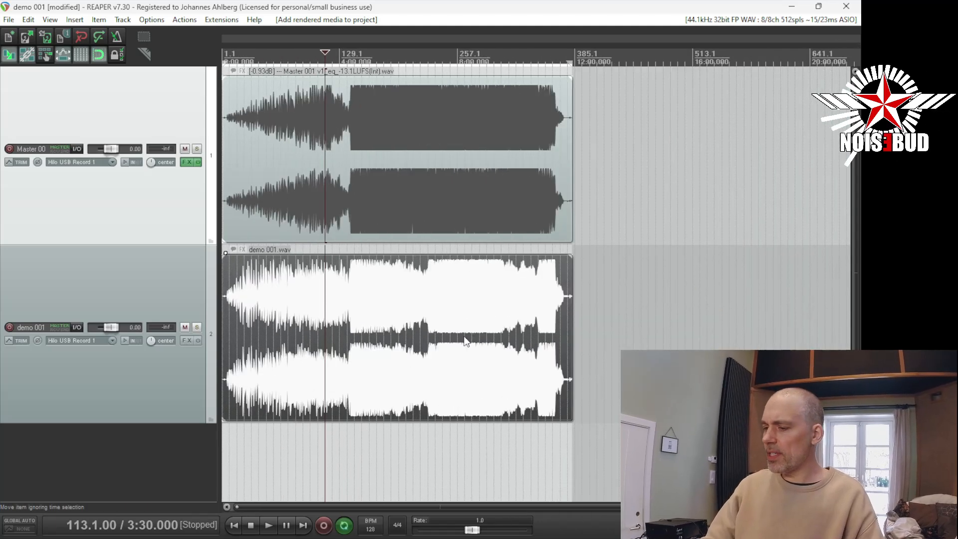
left_click(399, 321)
left_click(249, 304)
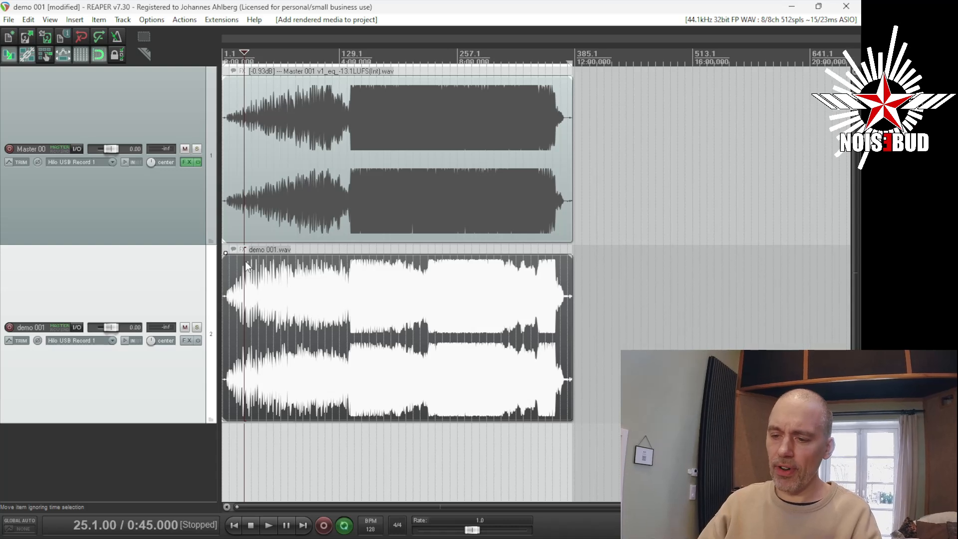
scroll(245, 262, "up", 3)
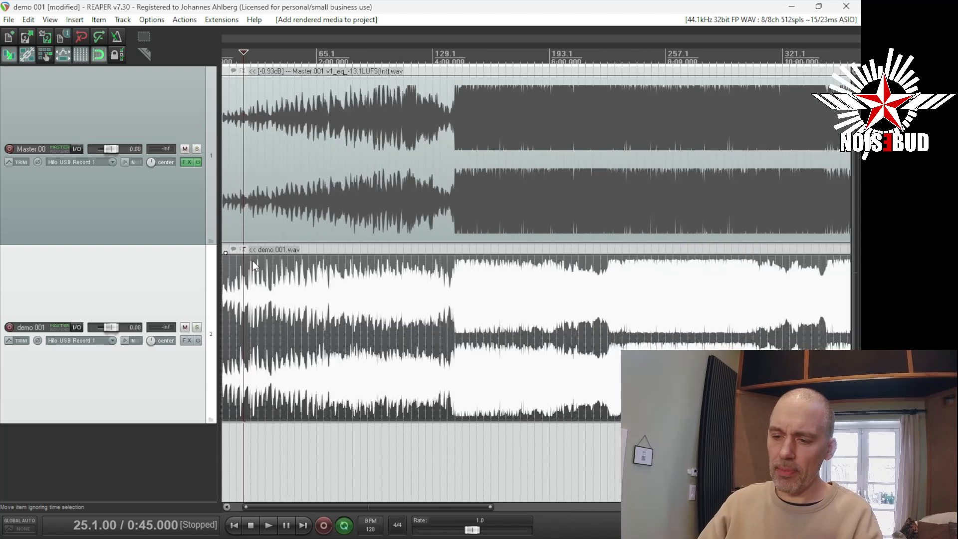
left_click(457, 263)
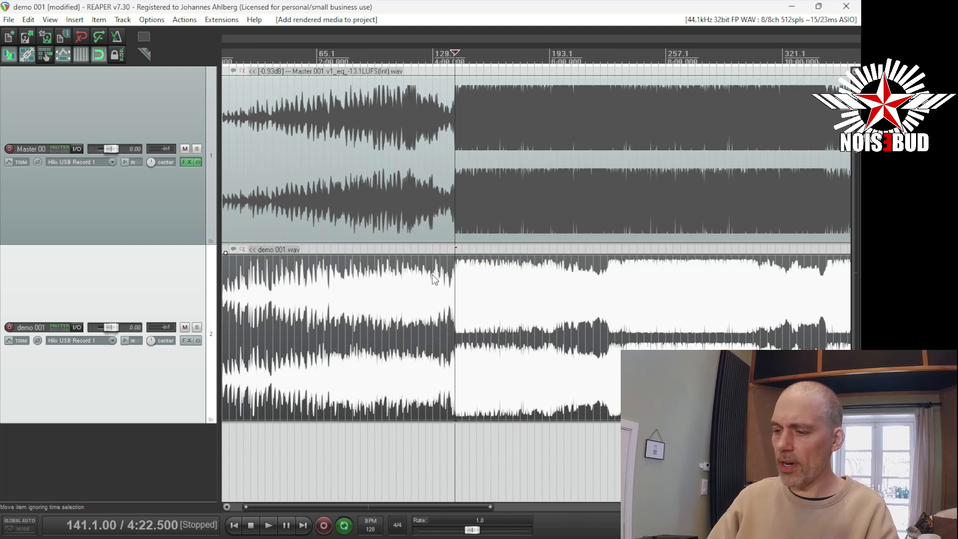
scroll(435, 279, "down", 3)
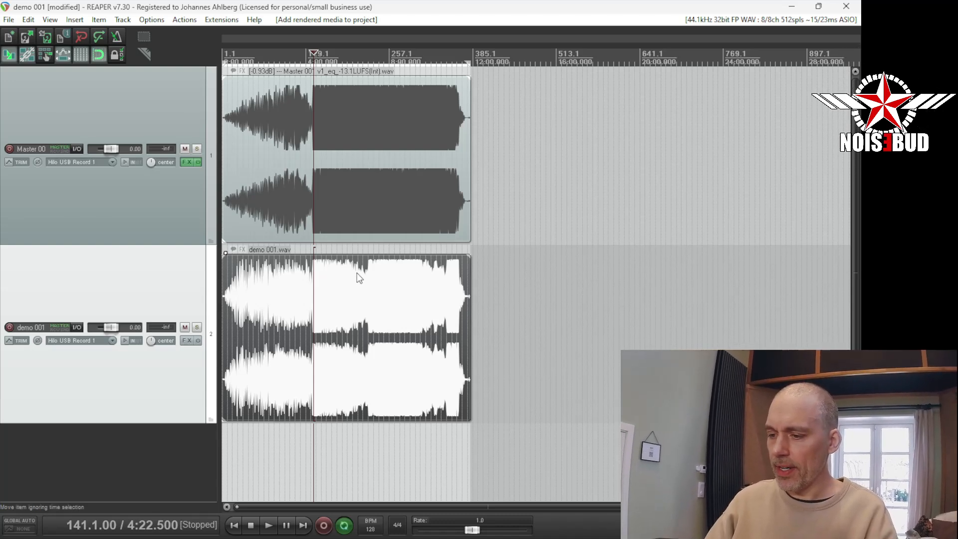
Compare both waveforms after the intro, marking passages of about 5:43 to 6:57 and about 4:28 to 5:43 with time selections.
left_click(351, 169)
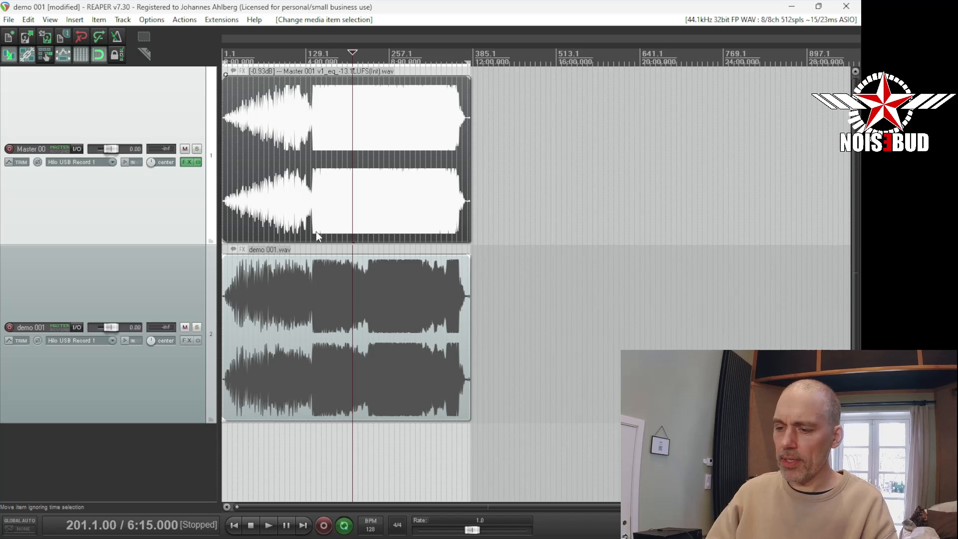
scroll(316, 231, "up", 1)
scroll(307, 207, "up", 1)
scroll(307, 207, "down", 1)
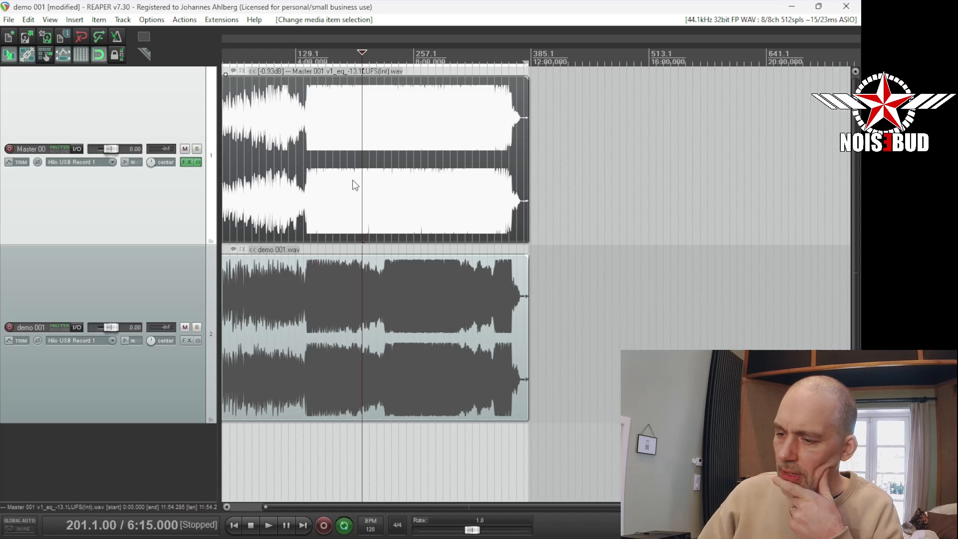
left_click(367, 176)
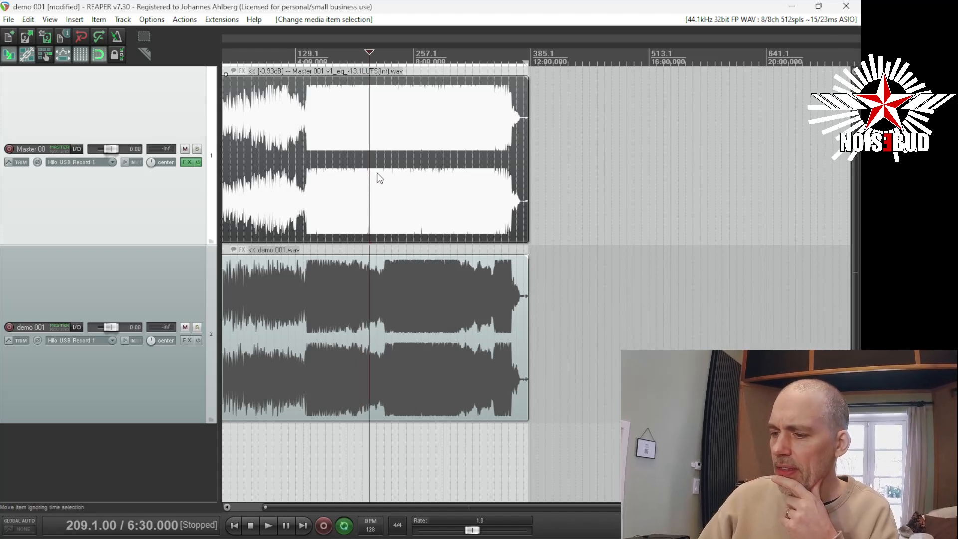
mouse_move(382, 78)
left_mouse_down()
mouse_move(348, 81)
mouse_move(384, 73)
left_mouse_up()
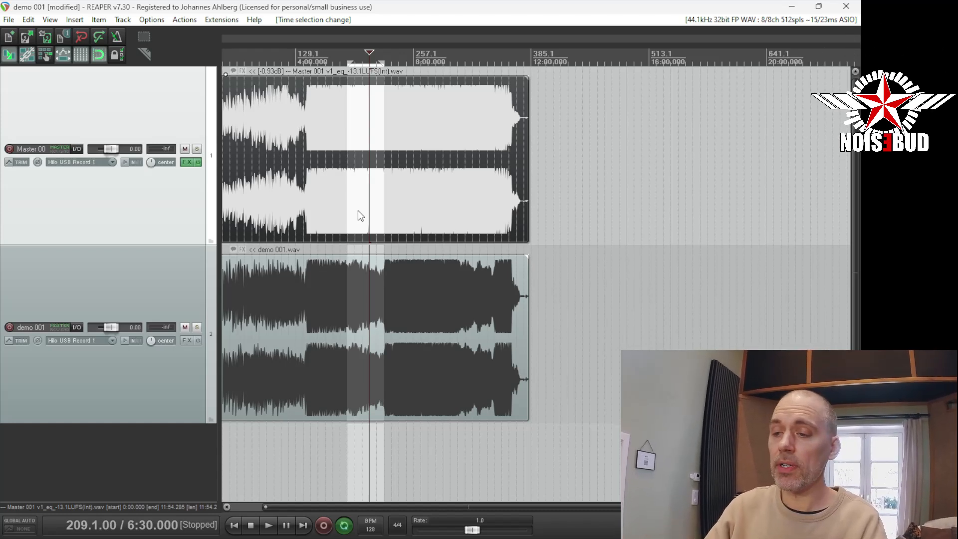
left_click_drag(346, 67, 309, 69)
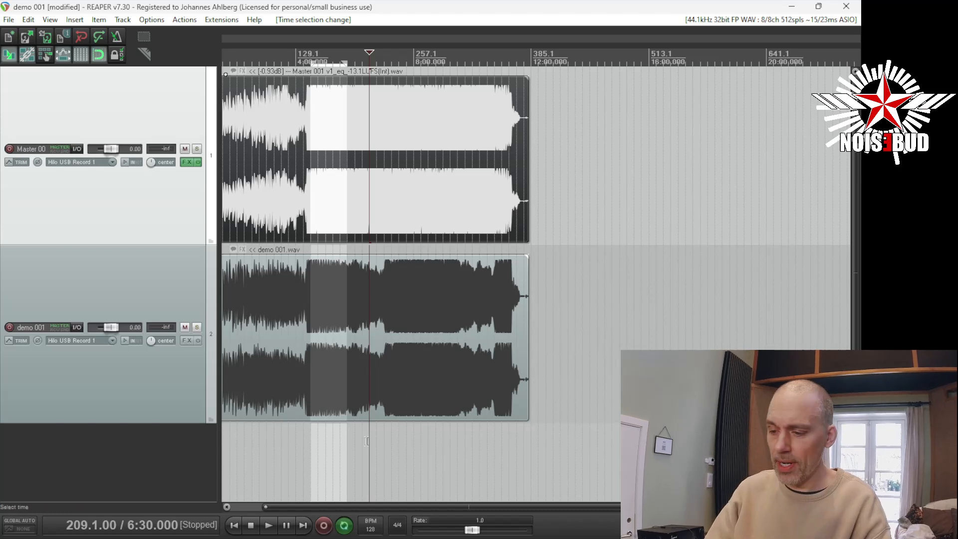
Set the time selection to the render's quieter dip, about 6:33 to 7:00, and bypass the original track's FX.
scroll(352, 444, "up", 2)
scroll(352, 445, "up", 1)
left_click(394, 452)
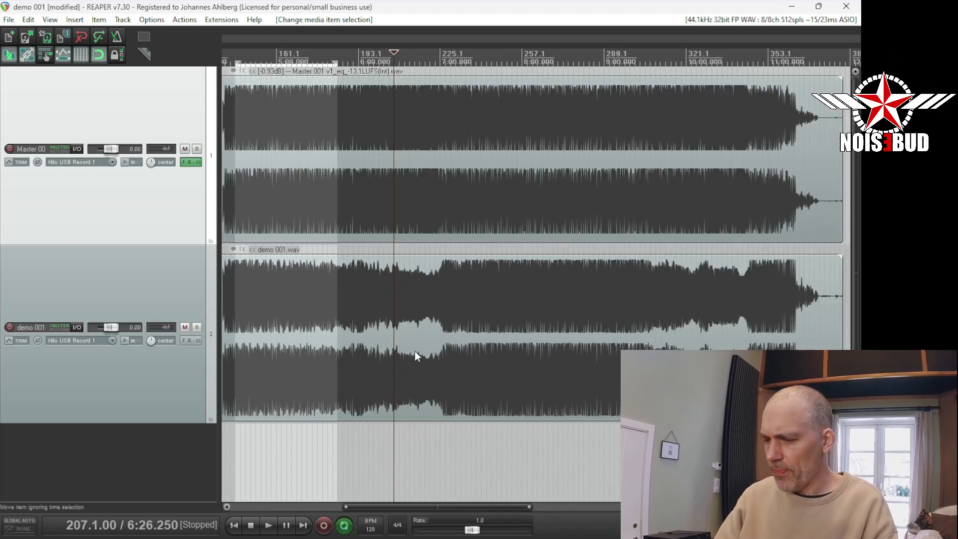
left_click_drag(440, 446, 401, 436)
left_click(198, 163)
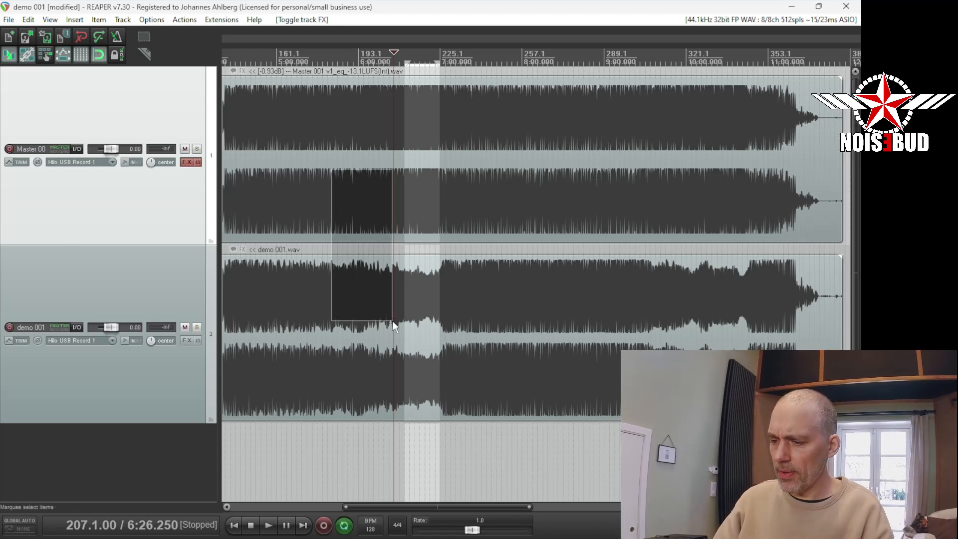
Mute the rendered demo 001 item and group it with the original master item.
left_click(445, 331)
key("m")
left_click_drag(385, 162, 482, 338)
key("g")
Place the cursor at 6:45 and toggle the grouped items' mutes repeatedly to alternate between original and render.
left_click(418, 302)
key("m")
key("m")
key("m")
key("m")
key("m")
key("m")
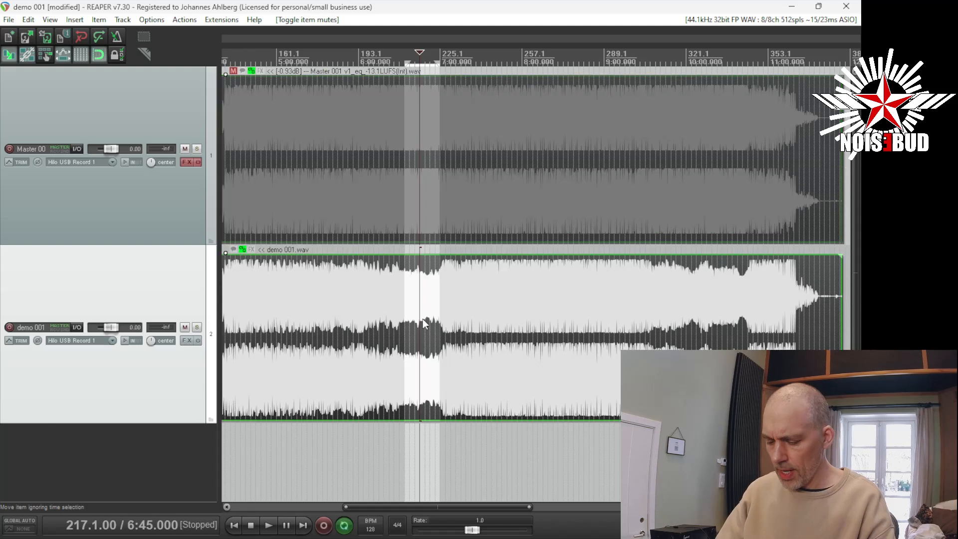
key("m")
key("m")
key("m")
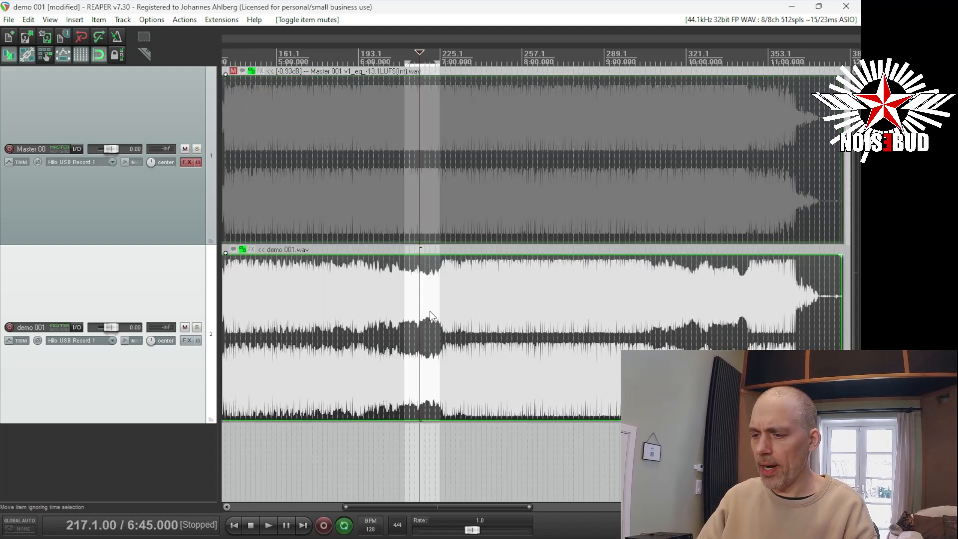
key("m")
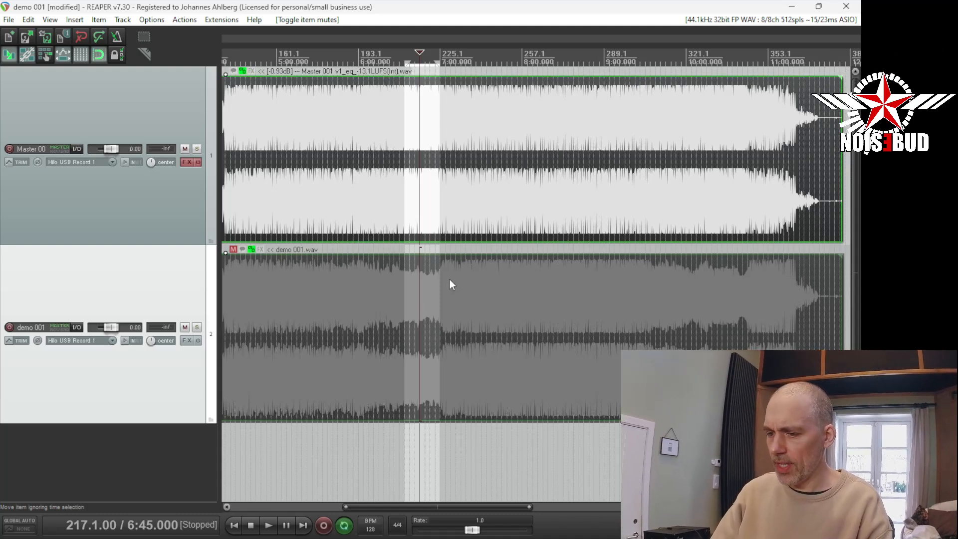
Normalize the grouped original and render items together to -13.1 LUFS-I and accept the item properties.
scroll(449, 282, "down", 3)
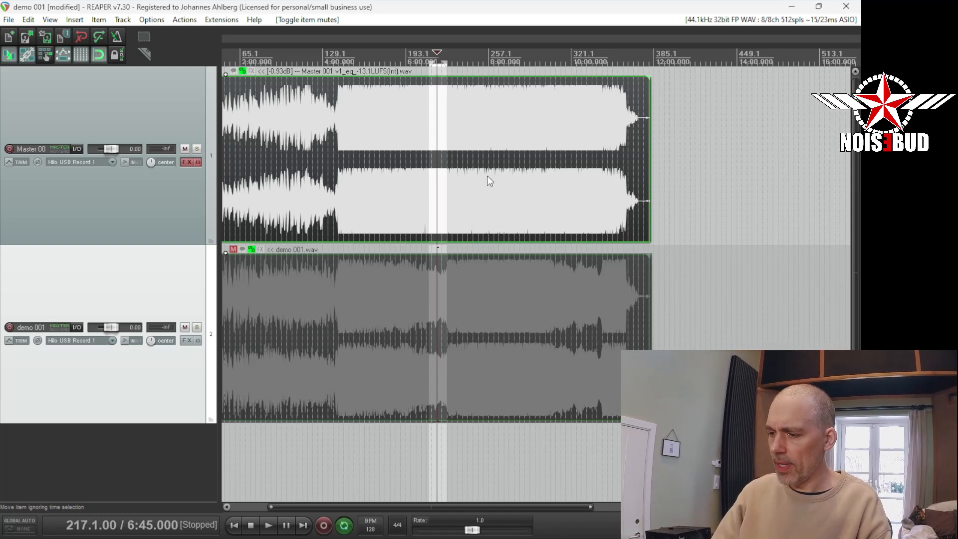
double_click(487, 270)
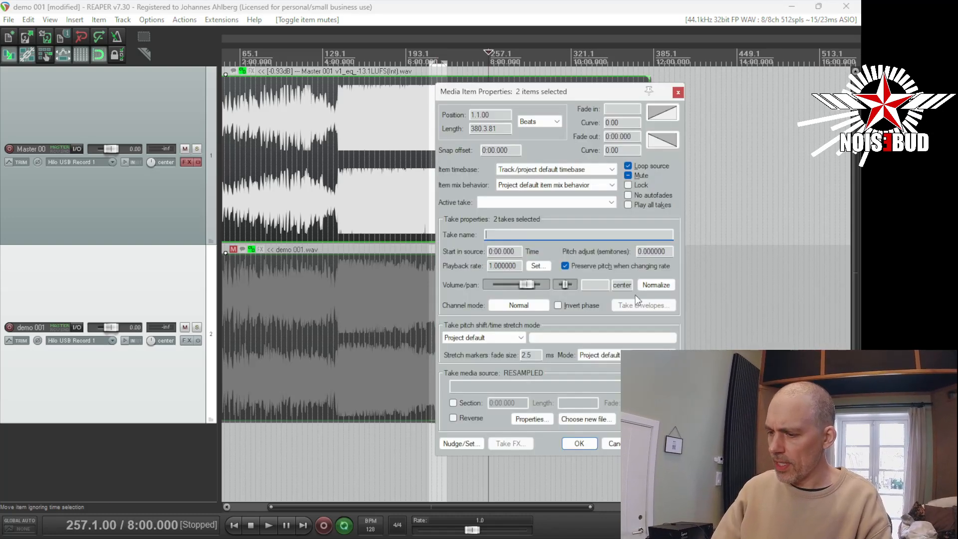
left_click(655, 285)
double_click(515, 295)
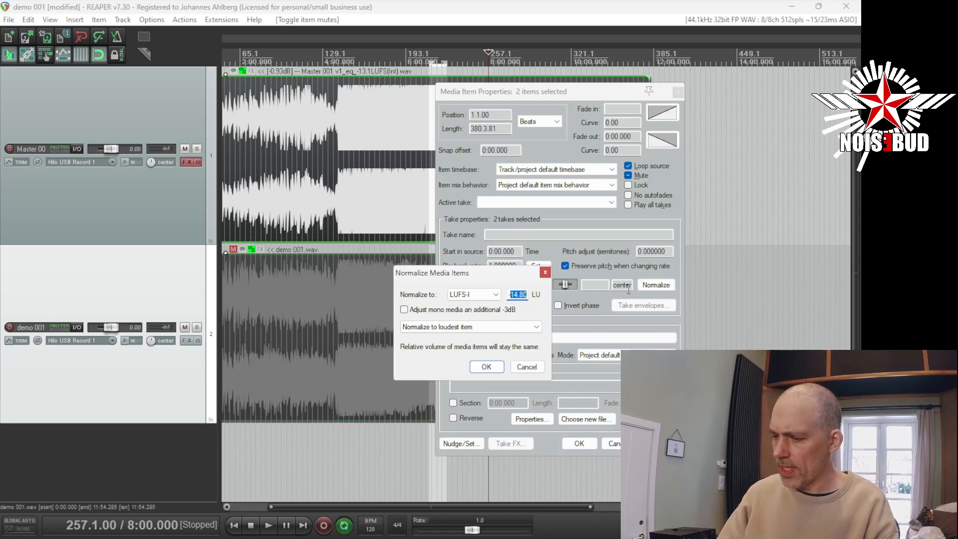
type("-13")
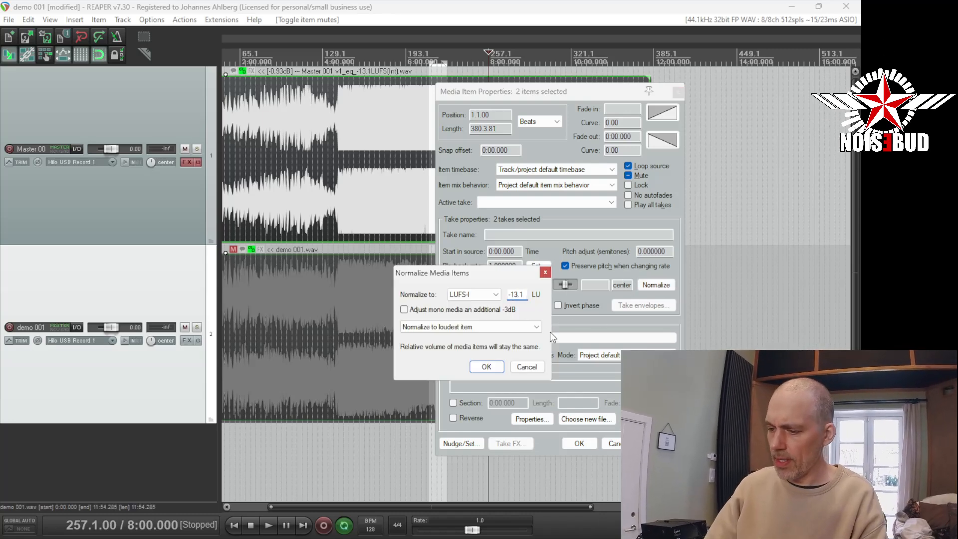
left_click(487, 367)
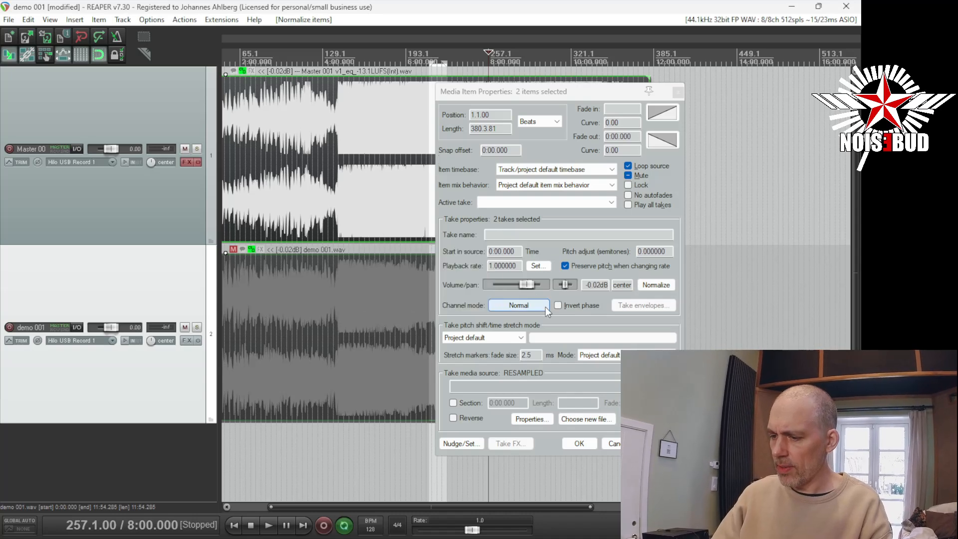
left_click(604, 445)
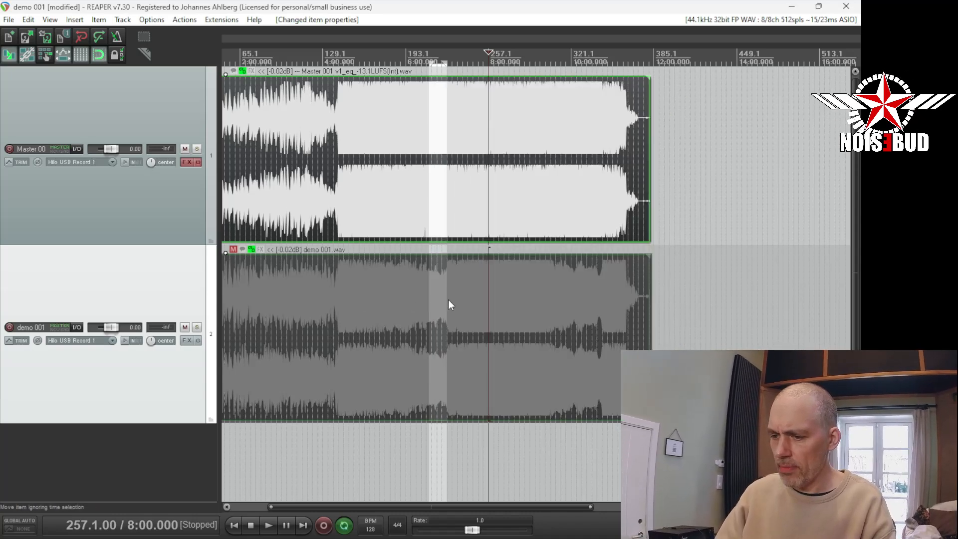
left_click(415, 239)
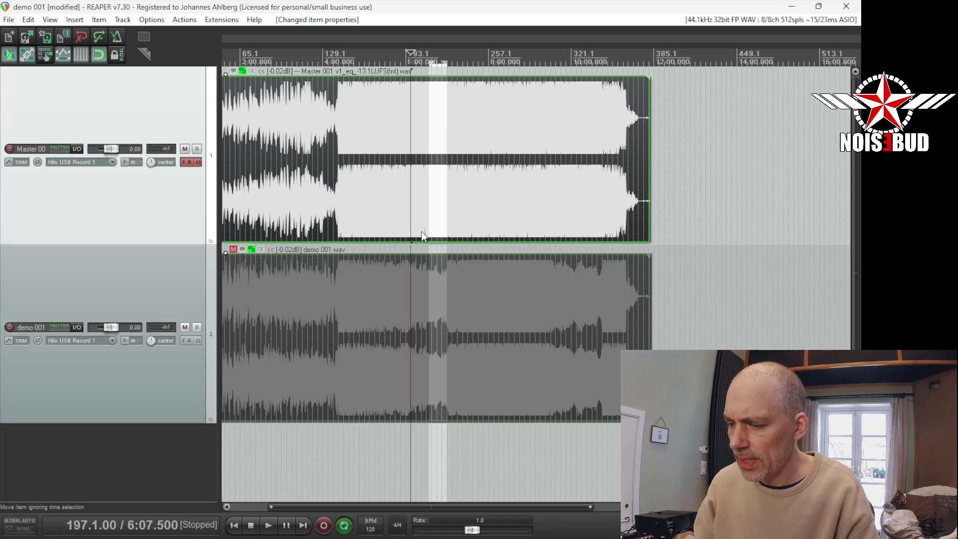
double_click(429, 203)
left_click(657, 285)
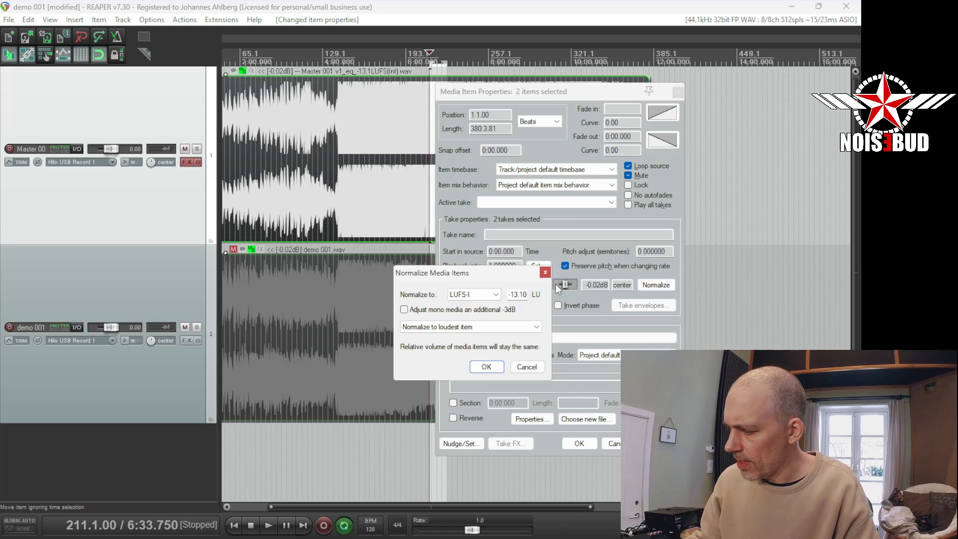
left_click(527, 366)
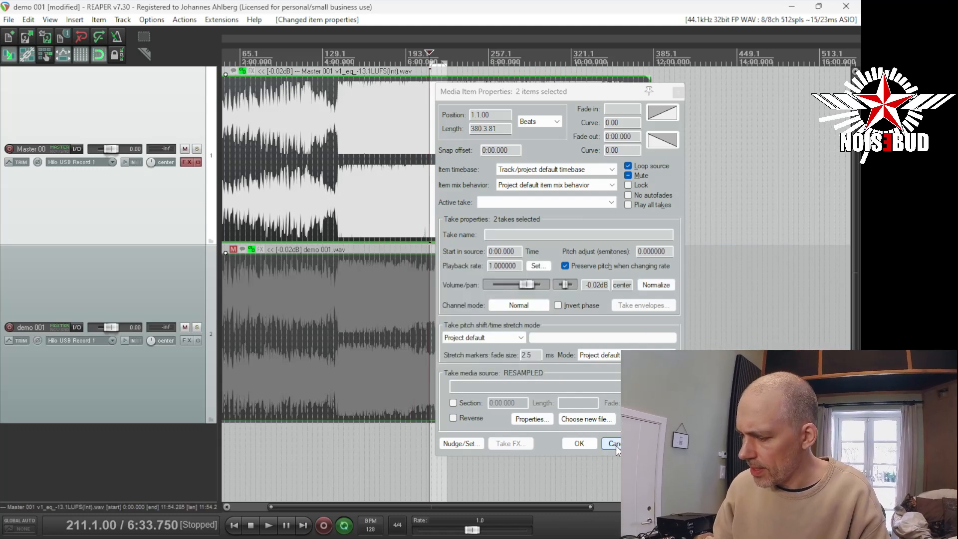
left_click(616, 444)
Ungroup the items, reset only the original master item's volume to 0 dB, and group both items again.
left_click(458, 317)
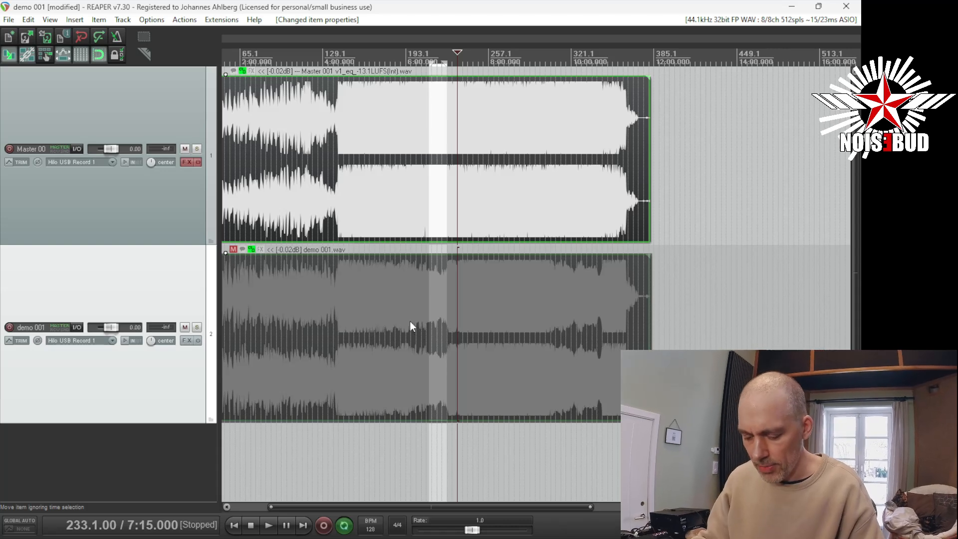
left_click(384, 183)
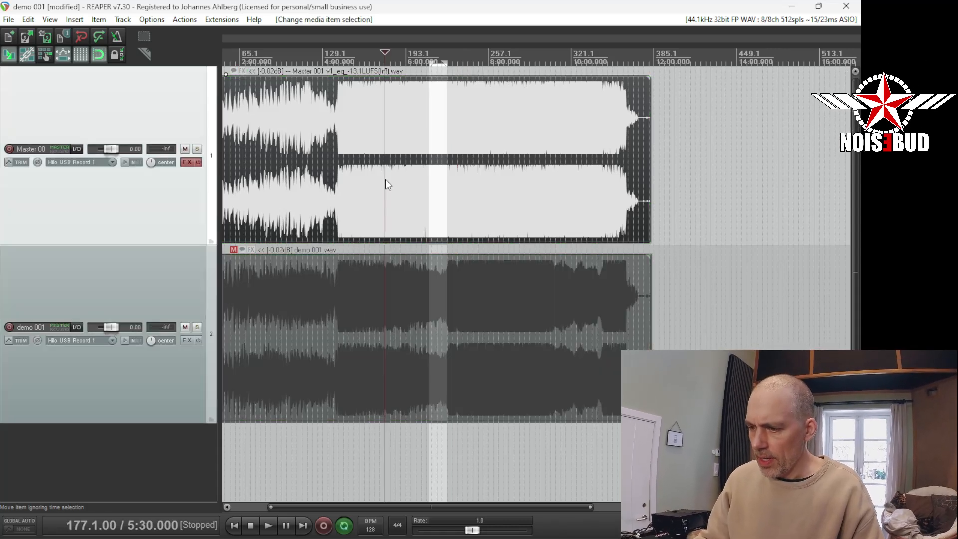
key("ctrl+0")
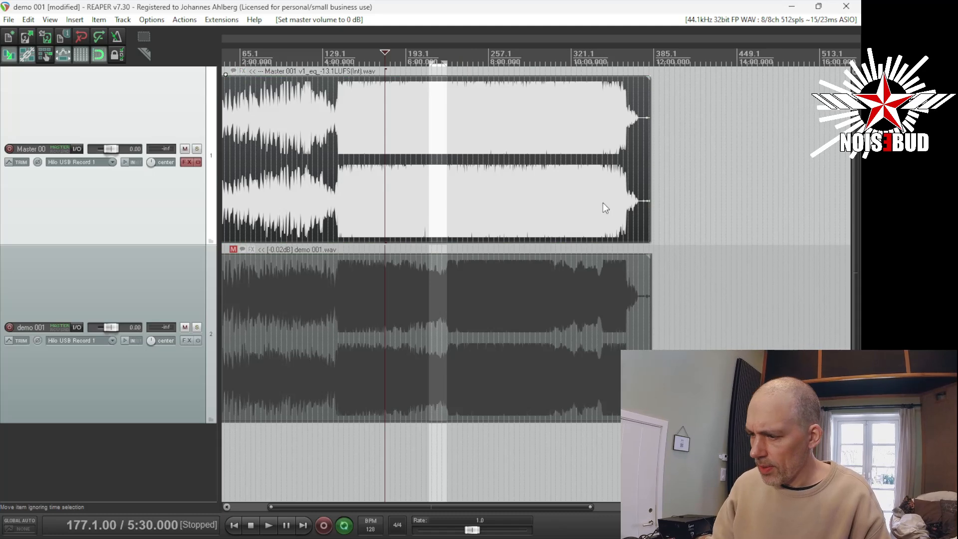
left_click(526, 190)
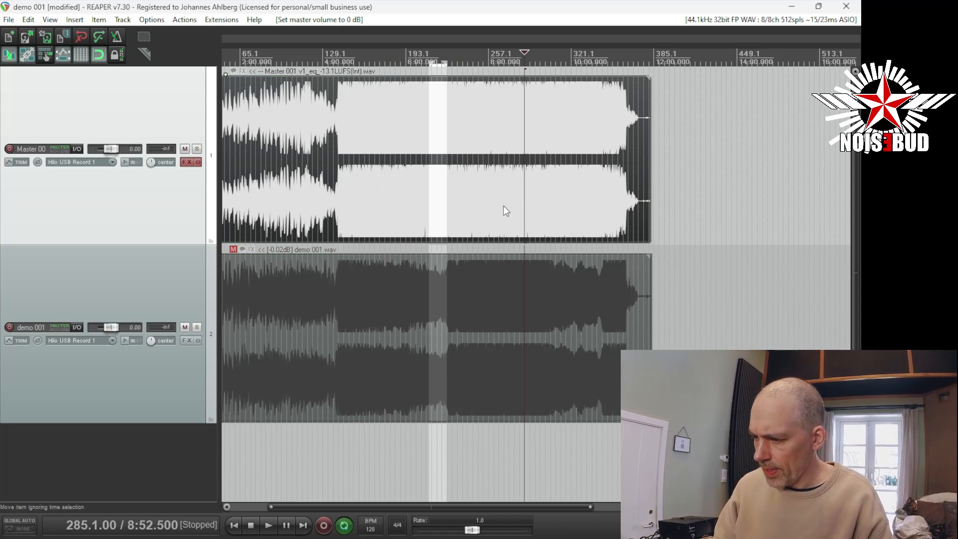
left_click_drag(477, 189, 515, 306)
Toggle the grouped mutes several times with the cursor at 6:15, then place it at 4:30 with the original unmuted.
left_click(415, 186)
key("u")
key("u")
key("u")
key("u")
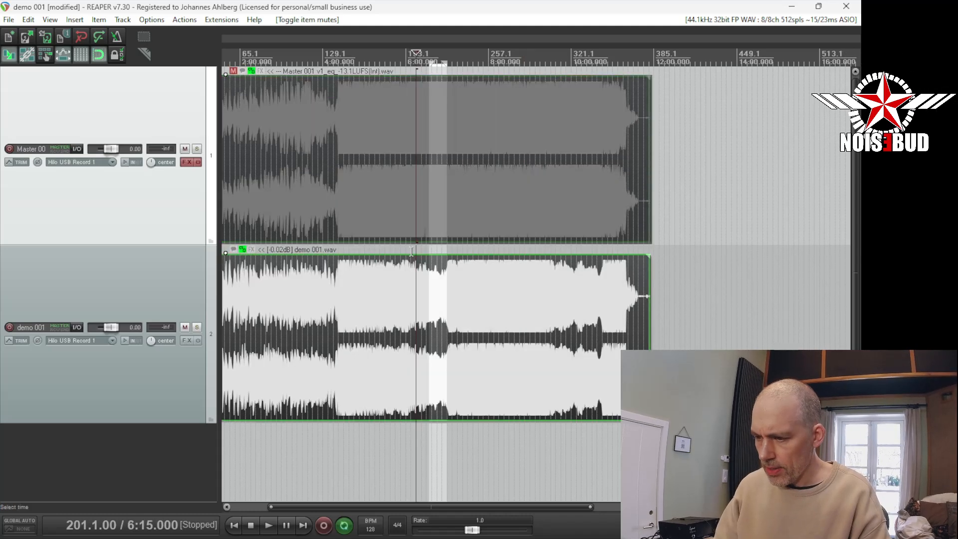
left_click(343, 156)
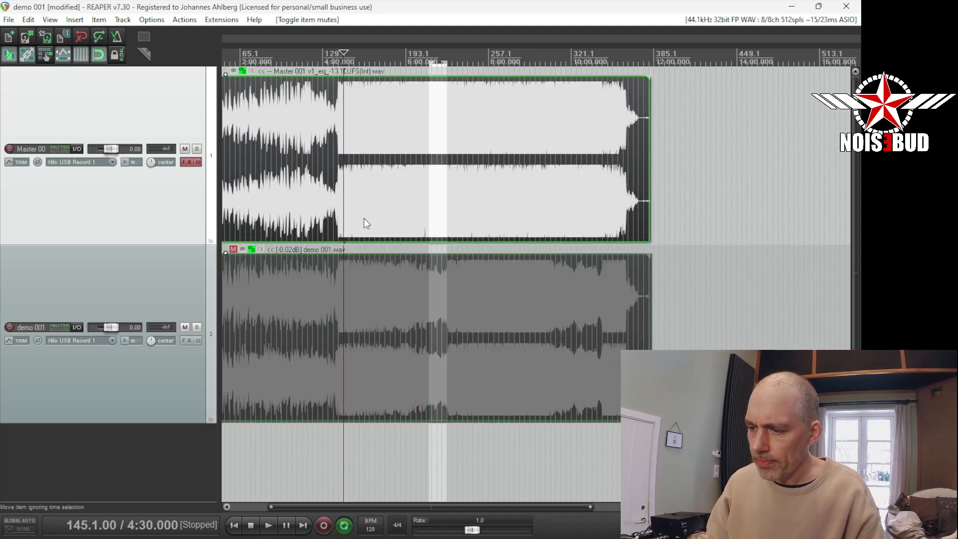
Play the intro from 1:00 while alternating between the original and the render with the grouped mutes, and stop playback on the render.
left_click(261, 206)
key("Home")
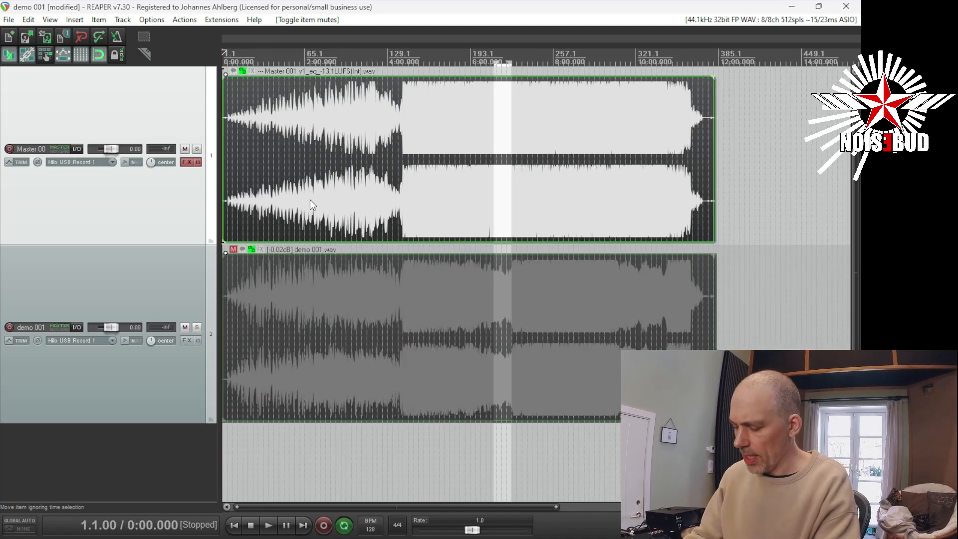
left_click(251, 152)
left_click(265, 142)
key("space")
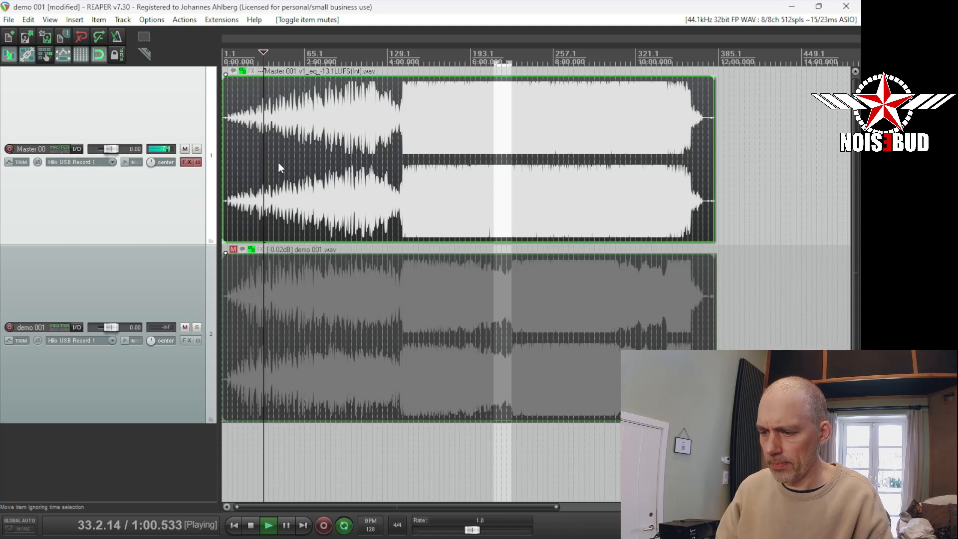
key("m")
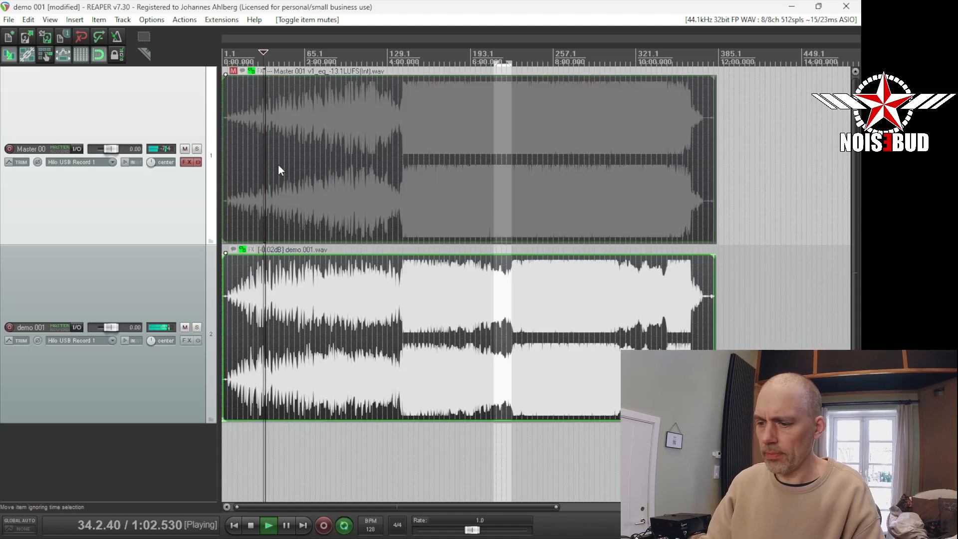
key("m")
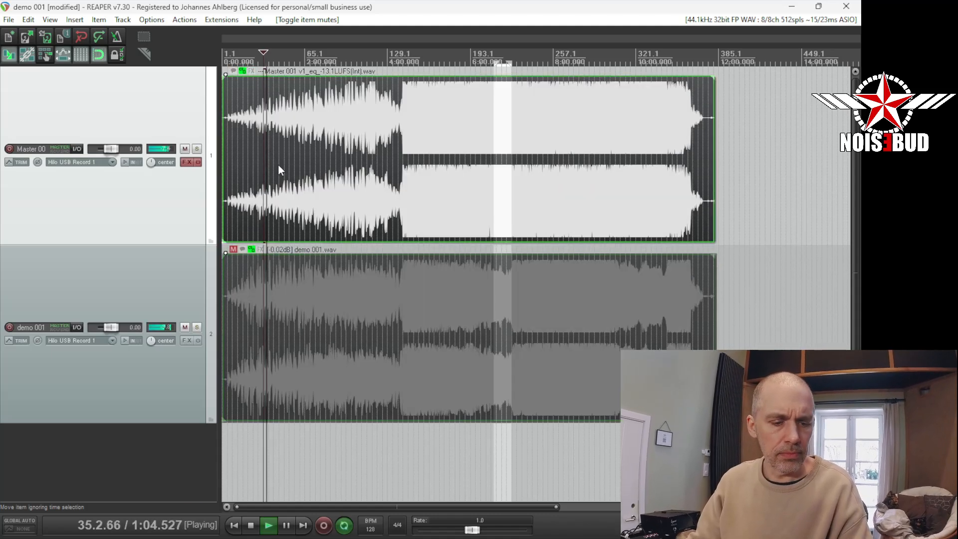
key("m")
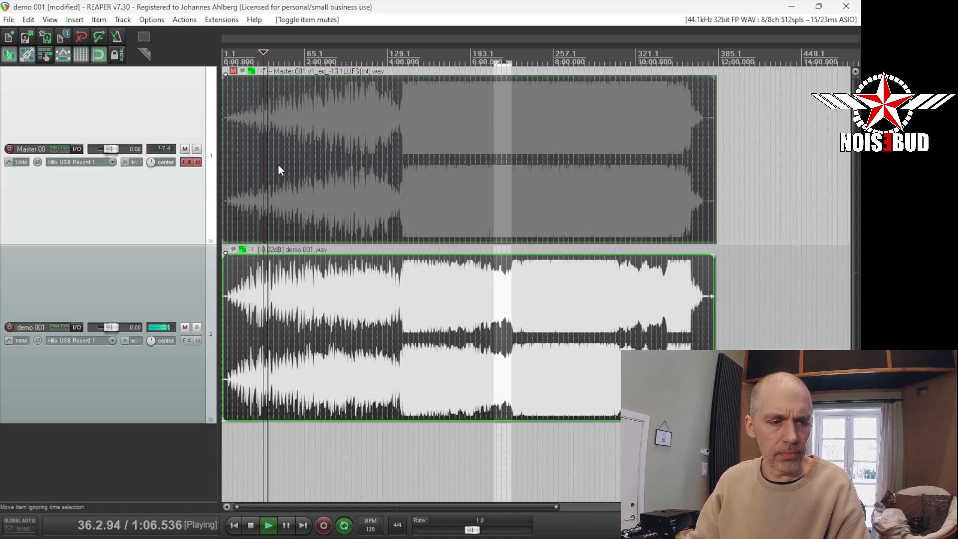
key("m")
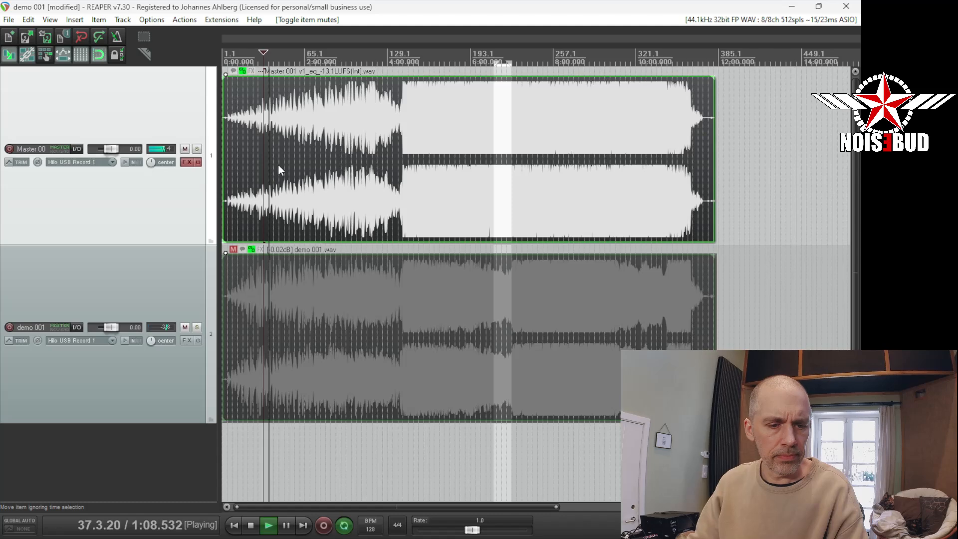
key("m")
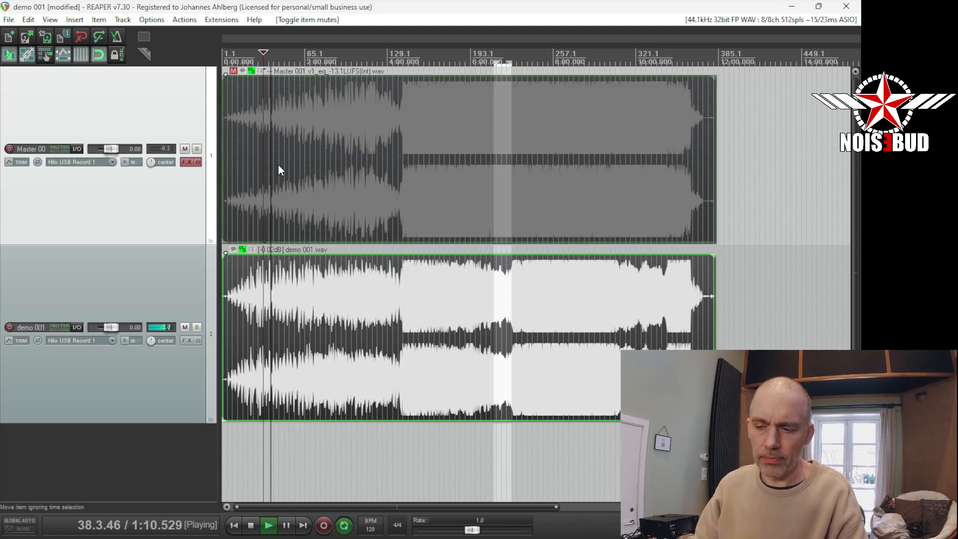
key("m")
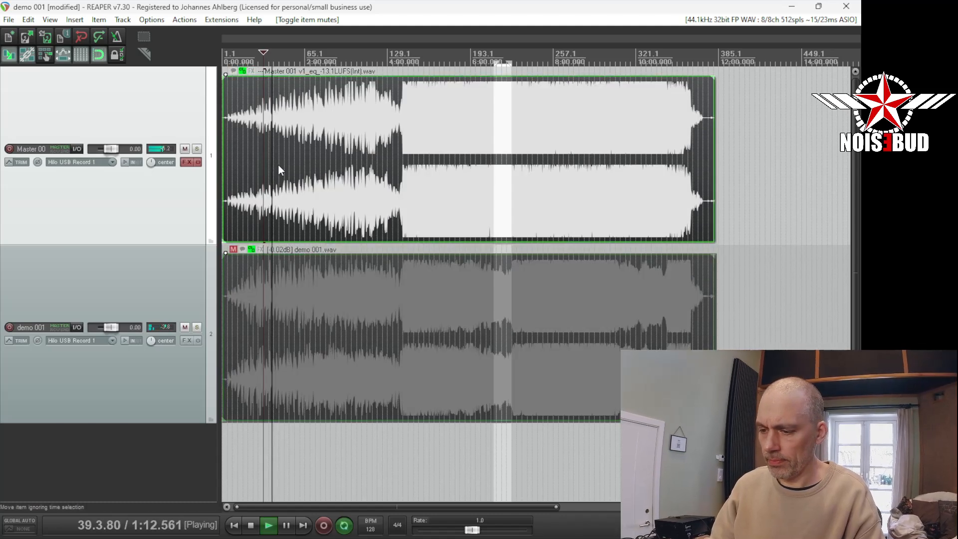
key("m")
key("space")
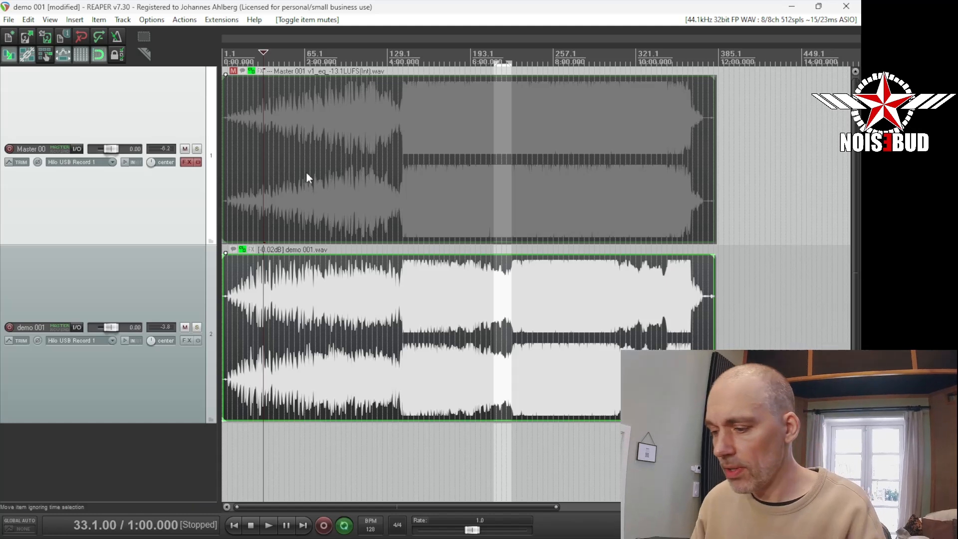
Time-select the transition into the loud section, about 4:09 to 4:30, and play the original master through it.
scroll(384, 190, "up", 3)
left_click(404, 176)
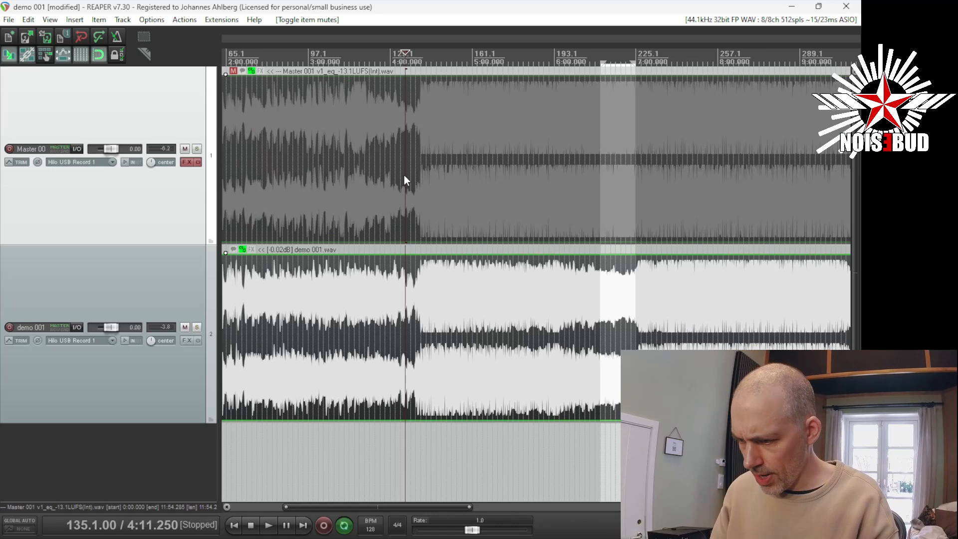
left_click_drag(401, 244, 426, 244)
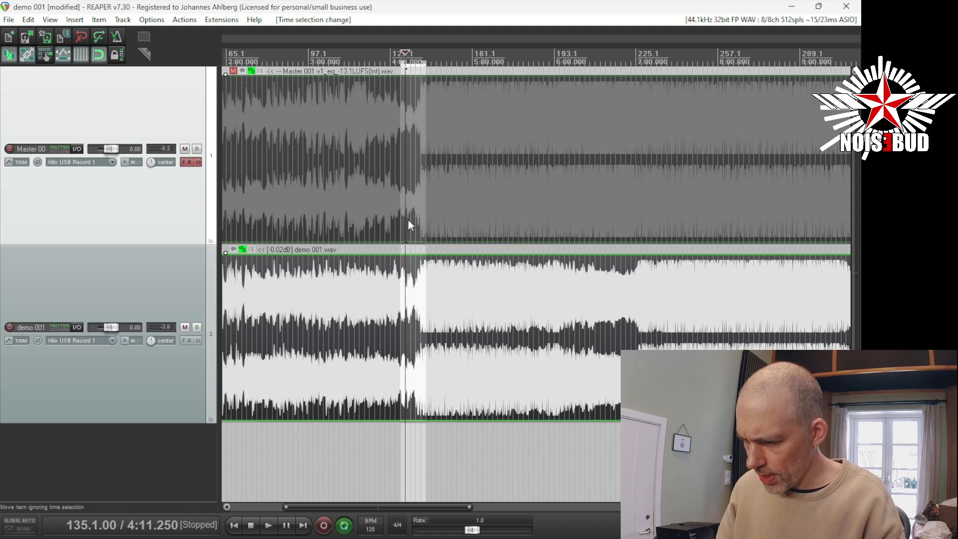
key("u")
key("space")
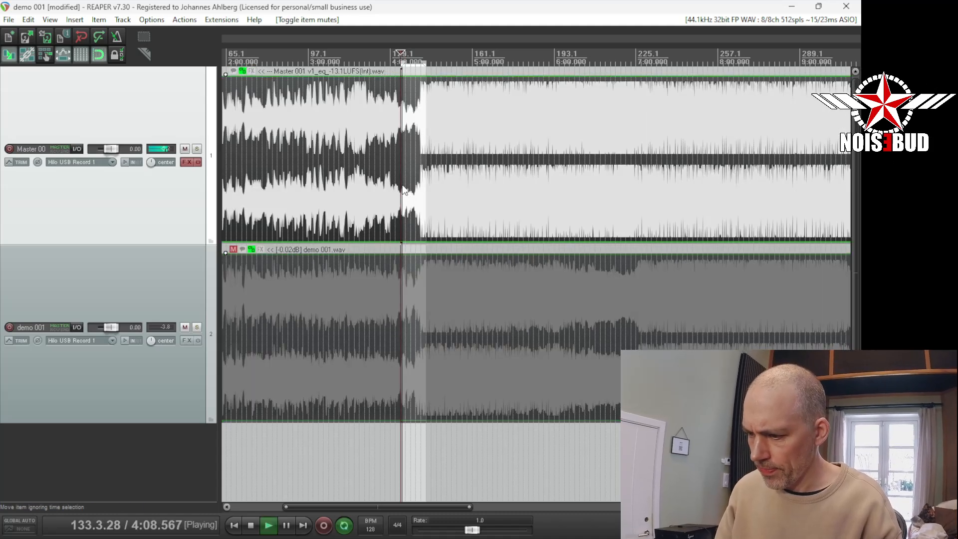
scroll(409, 182, "up", 3)
left_click_drag(461, 243, 384, 241)
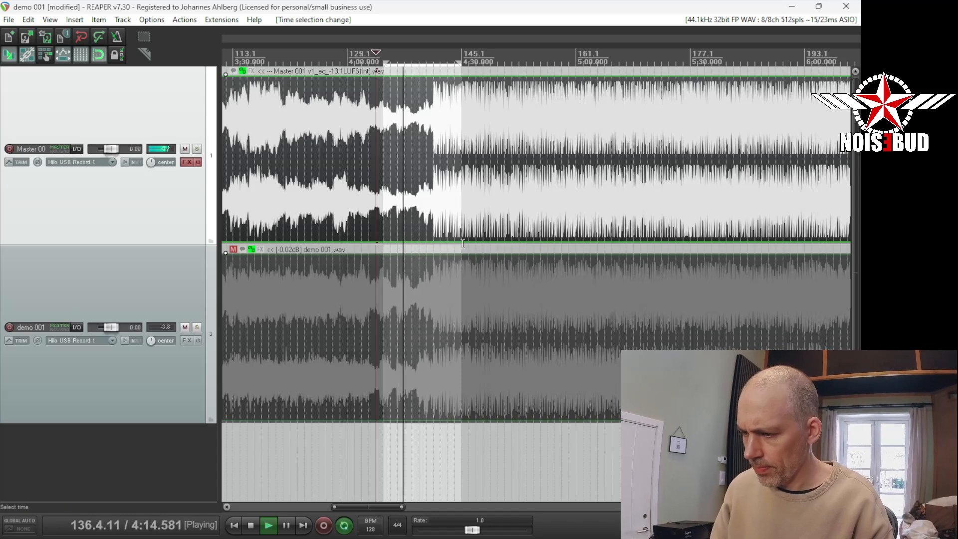
scroll(476, 244, "up", 1)
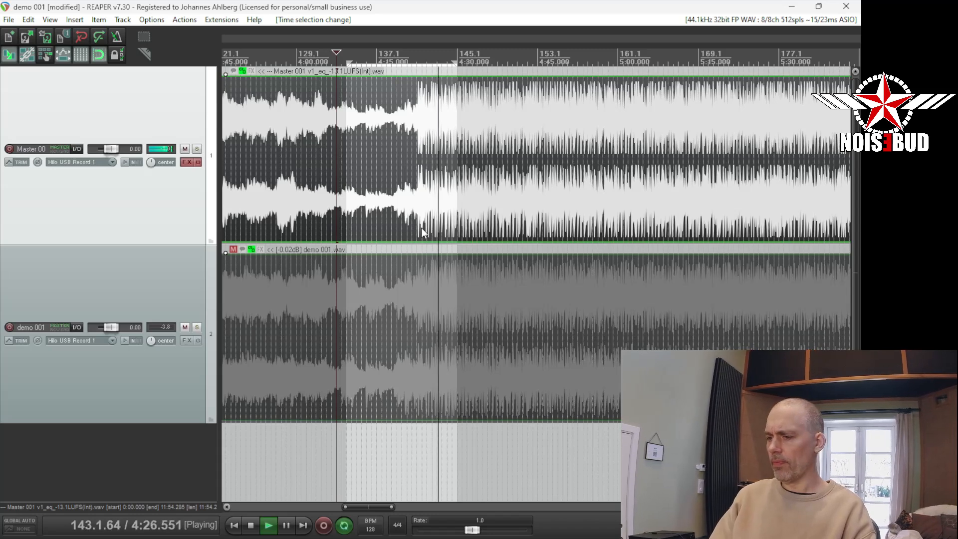
key("space")
Switch to the unmuted render and play it from the start of the time selection at 4:09.
key("alt+m")
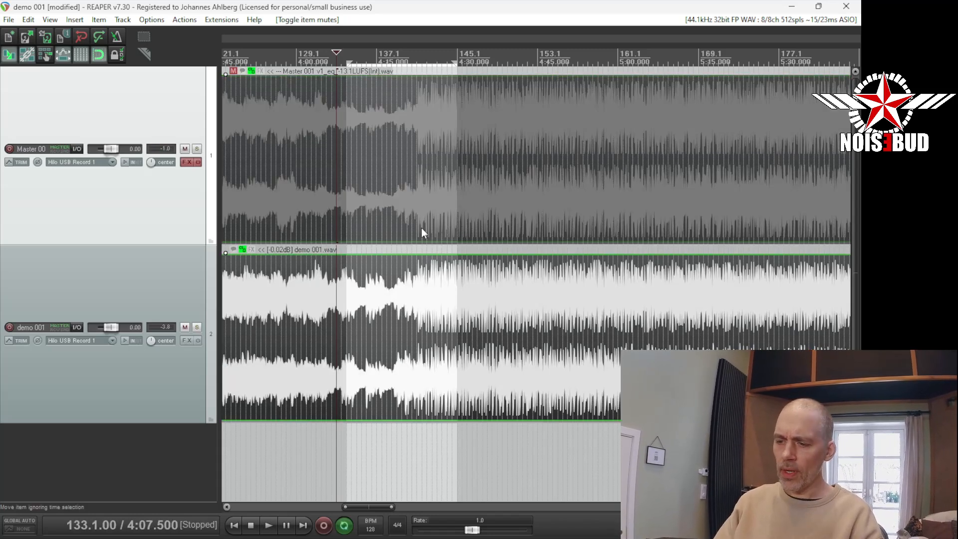
key("Page_Down")
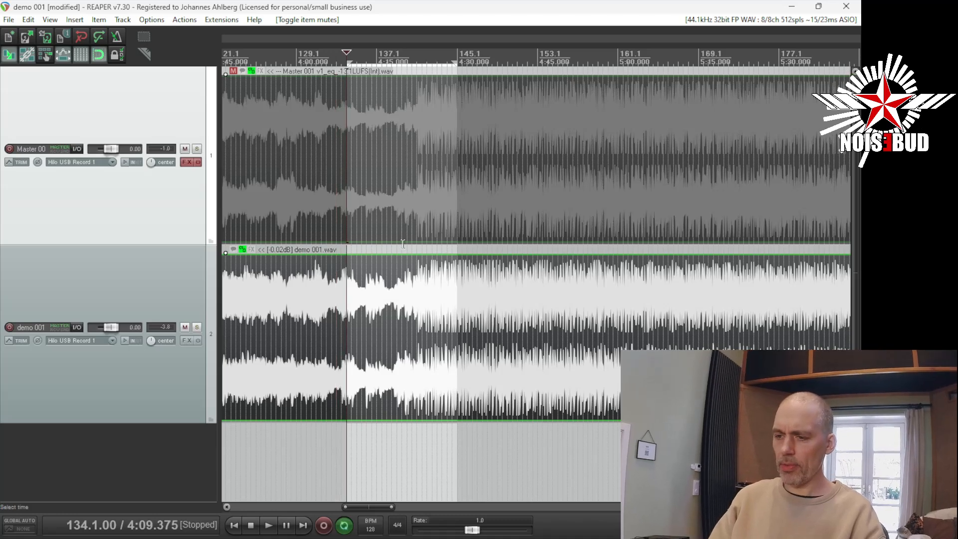
key("space")
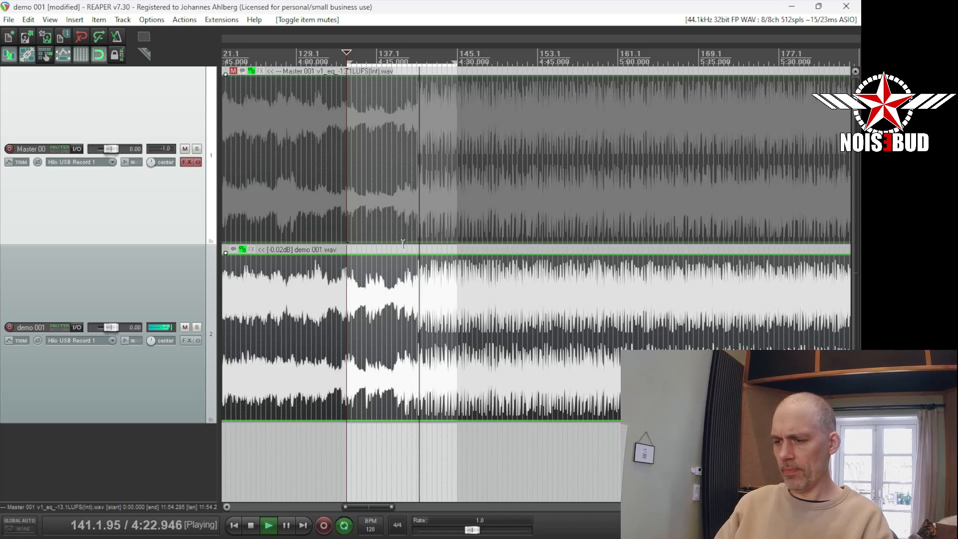
Alternate between the original and the render with the grouped mutes during the looped transition, and stop playback on the render.
key("m")
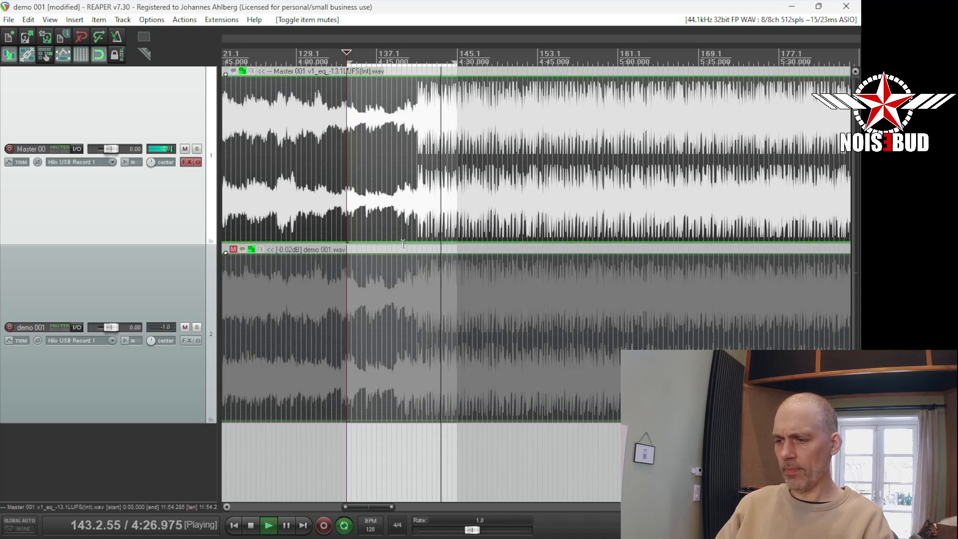
key("m")
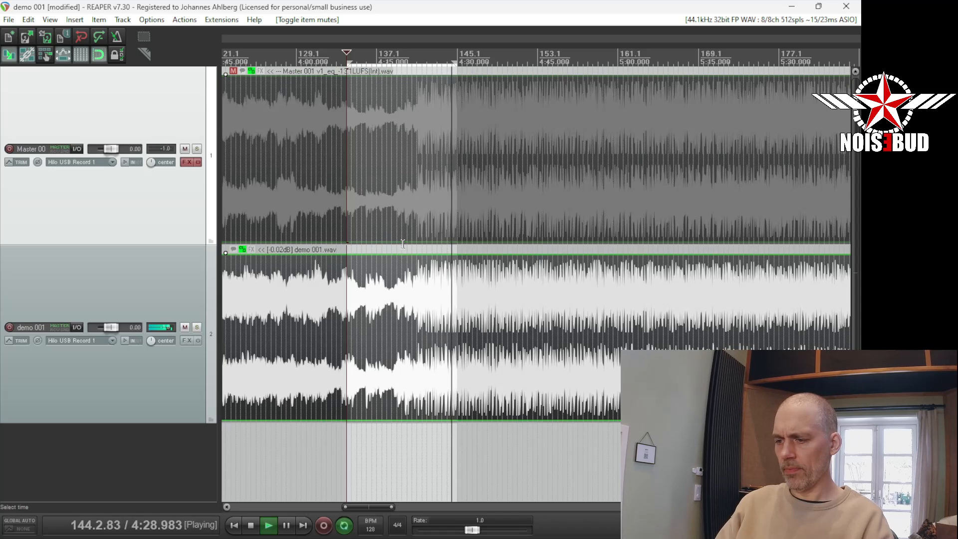
key("m")
key("m")
key("m")
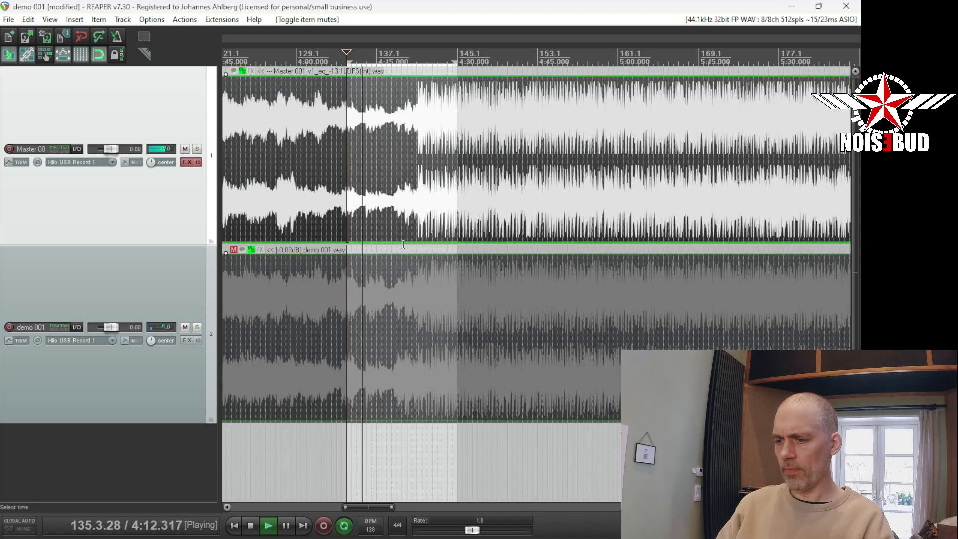
key("m")
key("space")
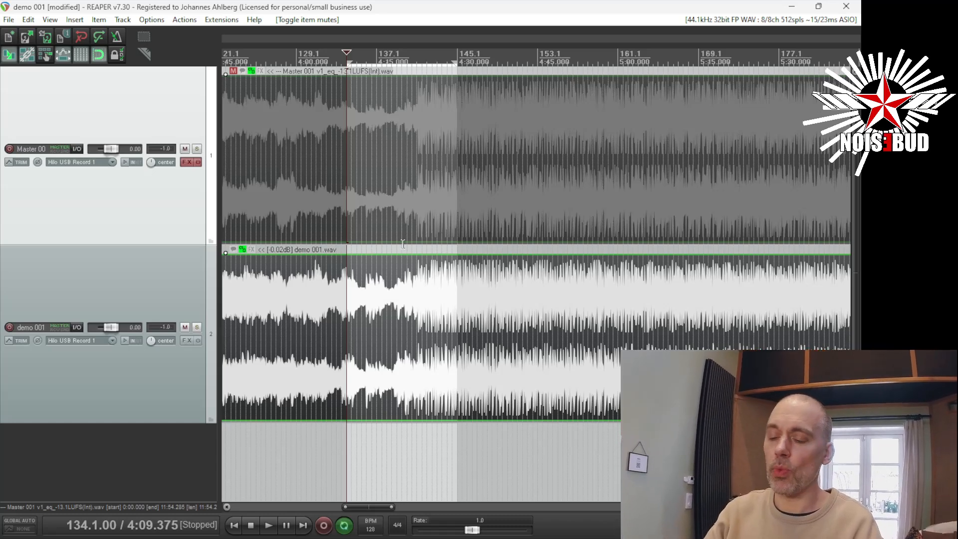
Place the edit cursor past the time selection in the loud section, at about 4:38, and play the render from there.
scroll(381, 259, "down", 4)
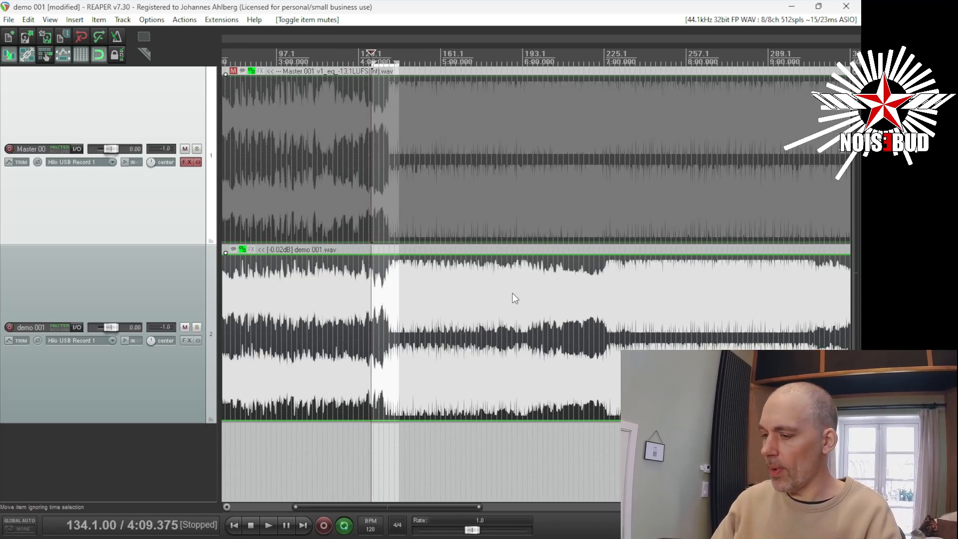
left_click(418, 272)
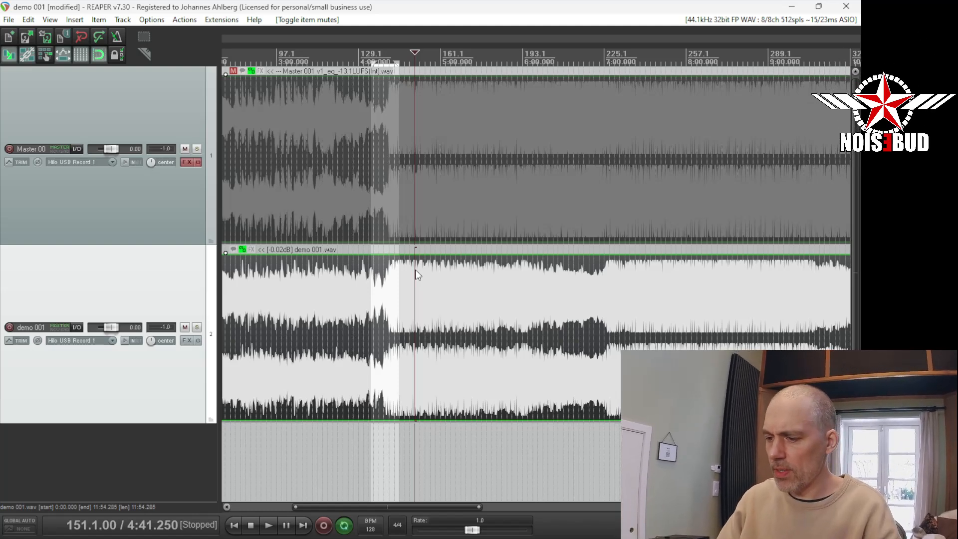
scroll(412, 267, "up", 4)
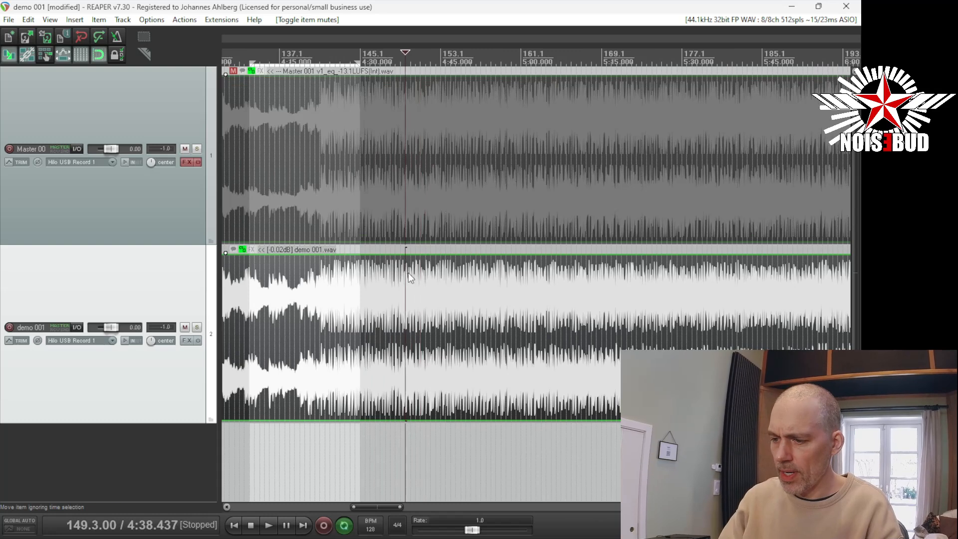
key("space")
Set the edit cursor to 4:44 during playback, alternate between original and render with the grouped mutes, and stop on the render.
left_click(438, 284)
key("m")
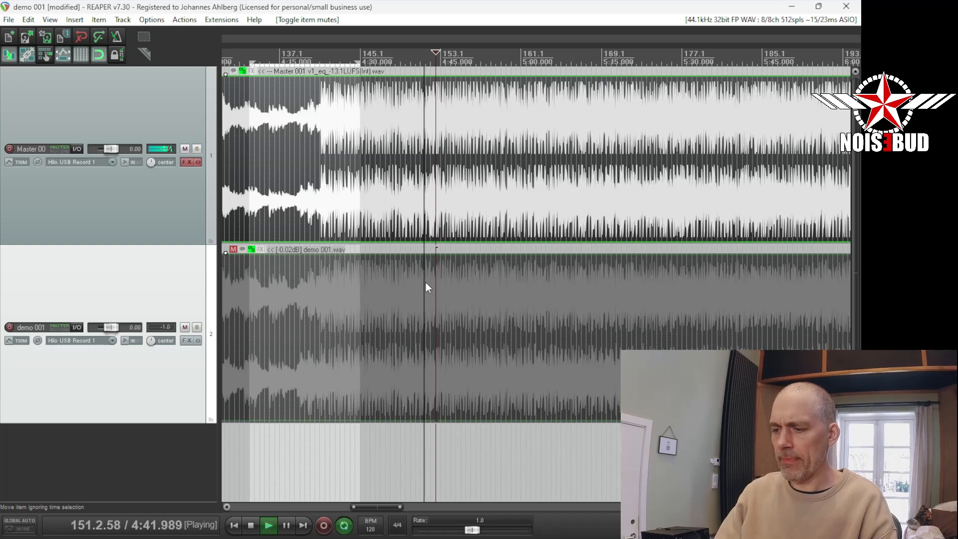
key("m")
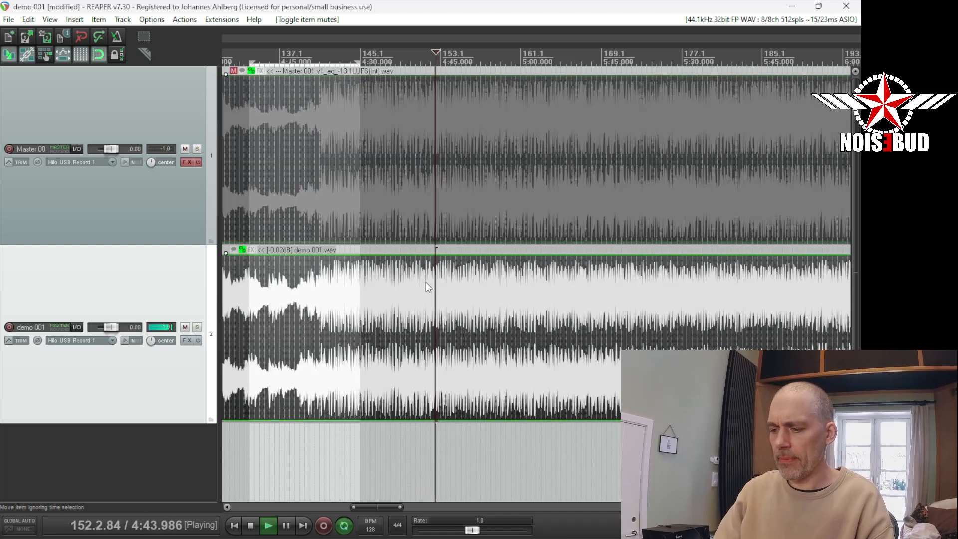
key("m")
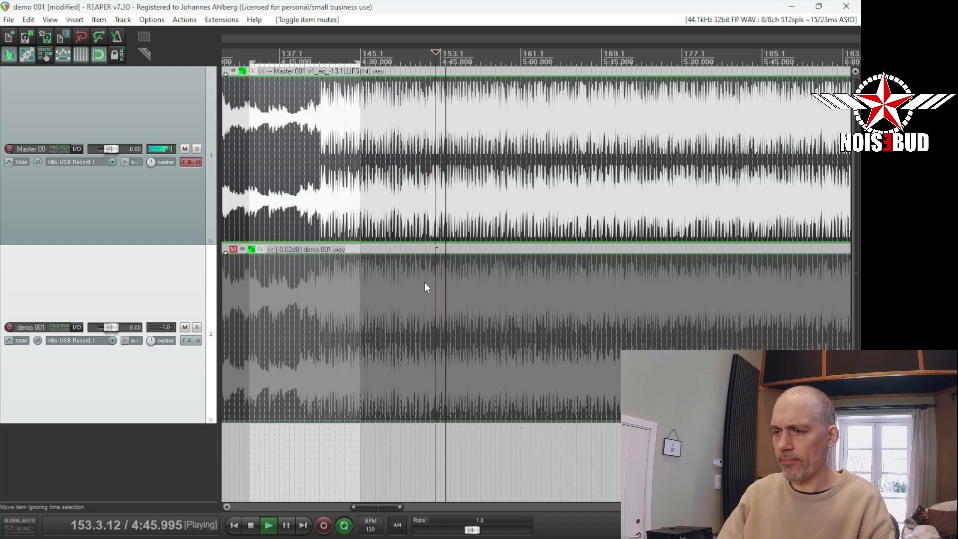
key("m")
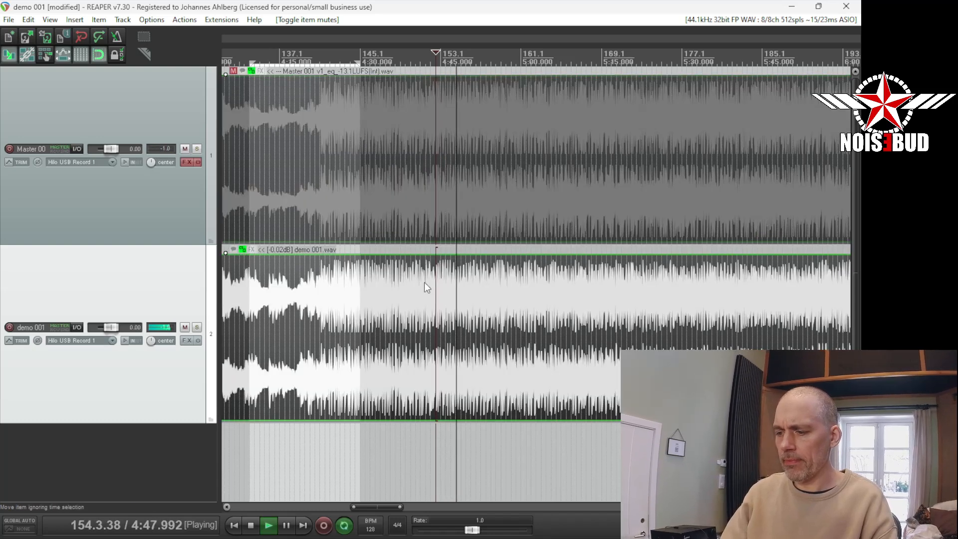
key("m")
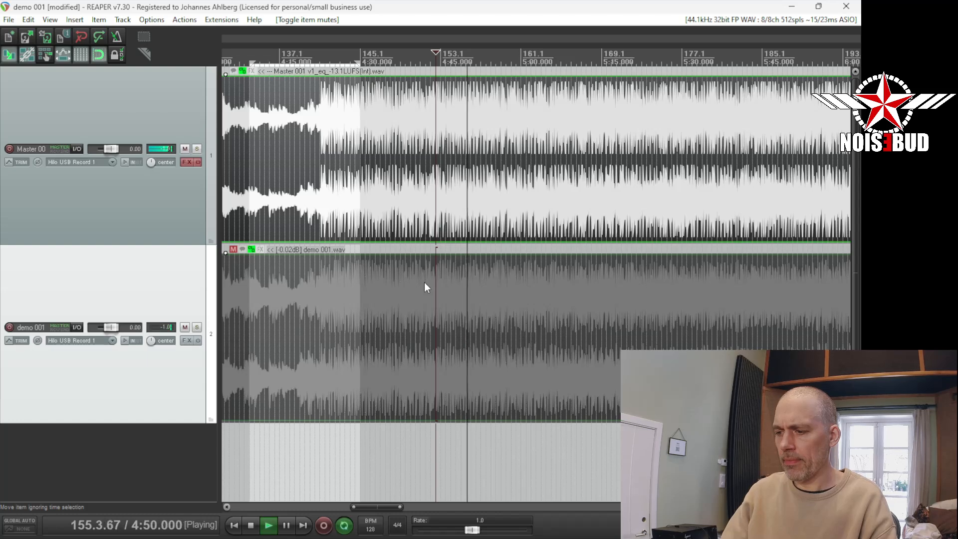
key("m")
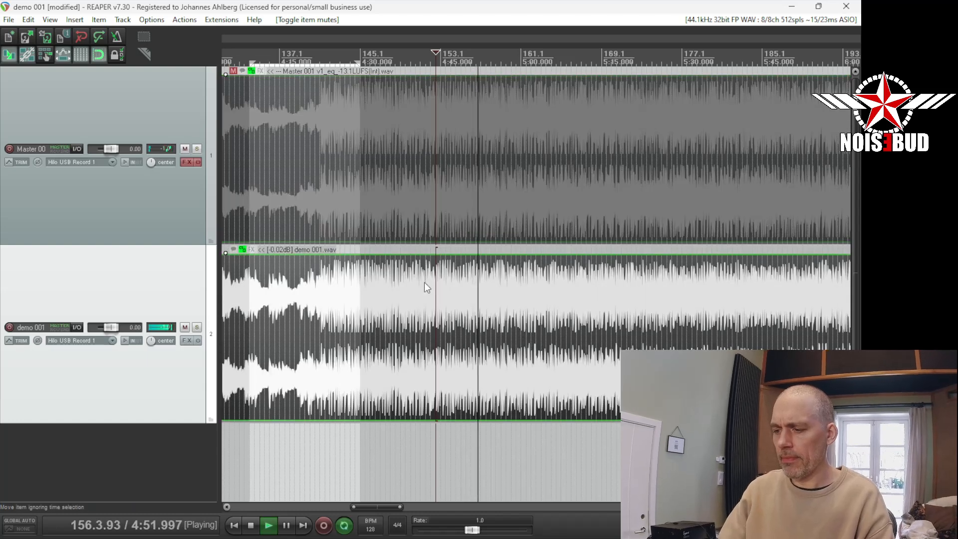
key("space")
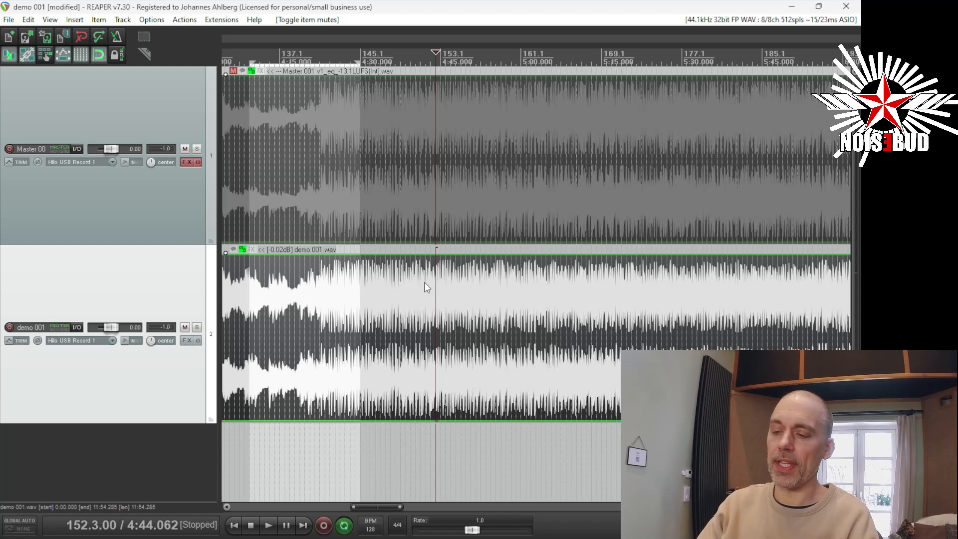
Place the edit cursor at about 4:41 and compare the two loud-section waveforms by muting the render and unmuting it again.
scroll(435, 270, "up", 2)
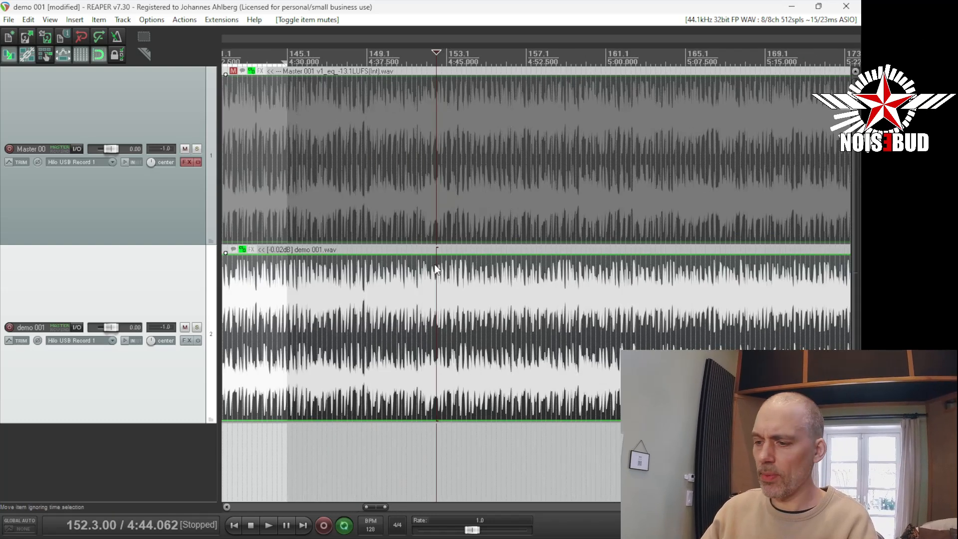
left_click(412, 191)
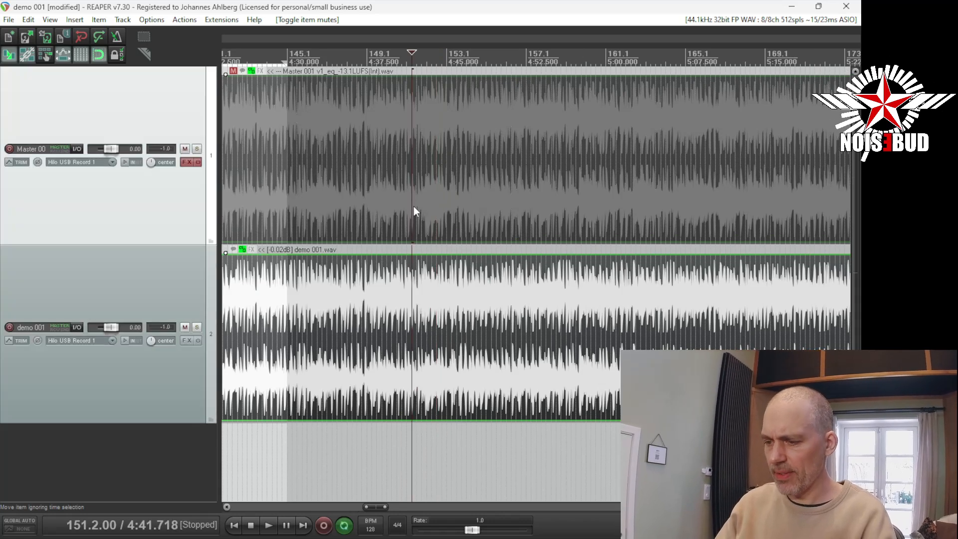
key("m")
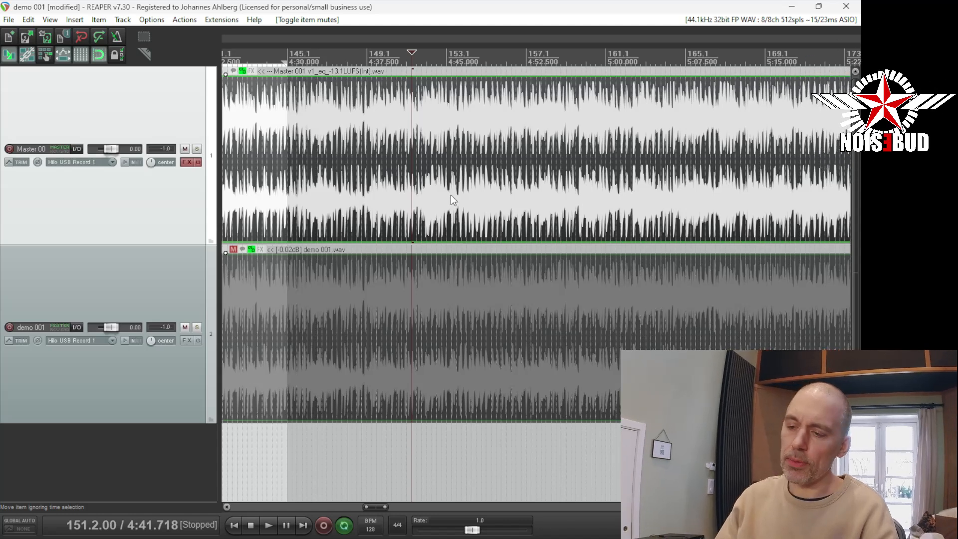
key("m")
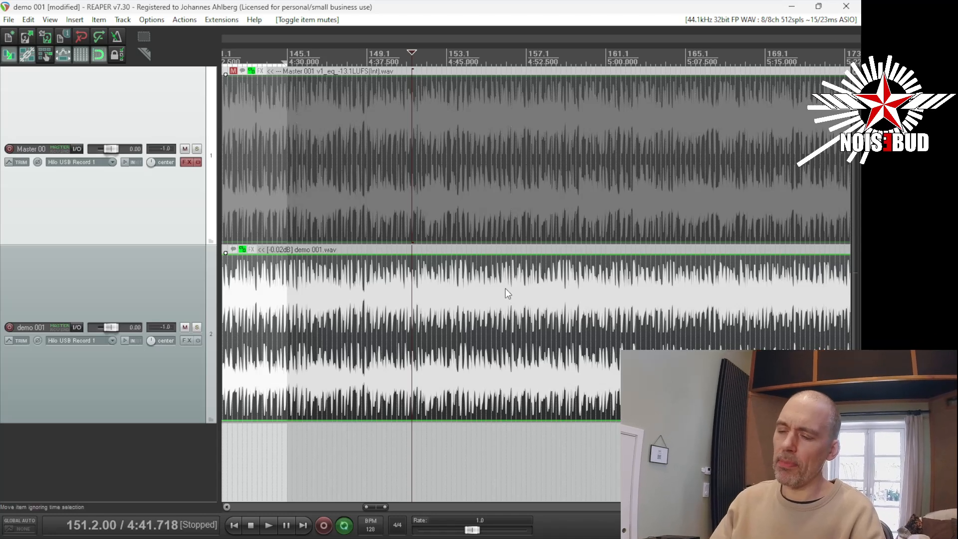
Time-select the passage where the render's level dips, about 6:18 to 6:55, and switch to the unmuted original master.
scroll(507, 289, "down", 3)
scroll(474, 168, "down", 2)
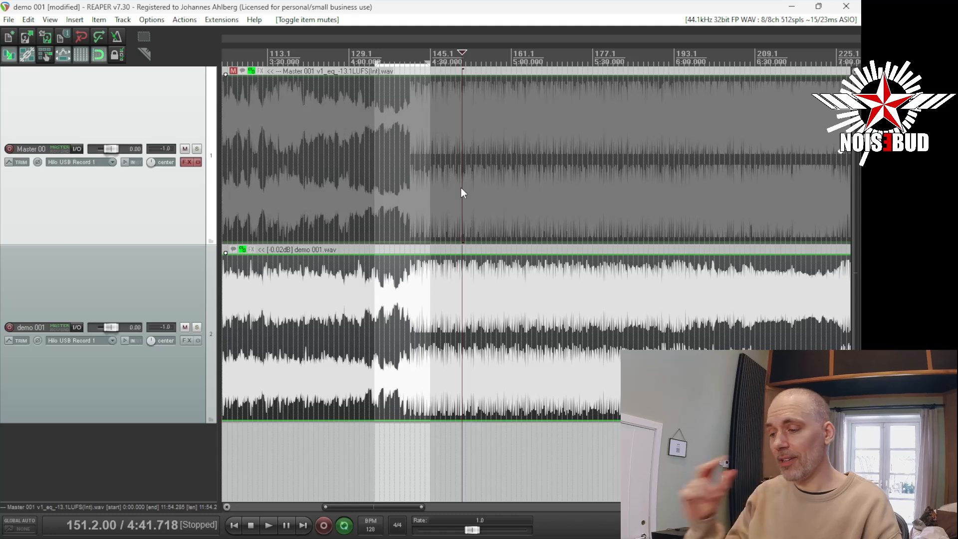
scroll(461, 187, "down", 3)
left_click(637, 206)
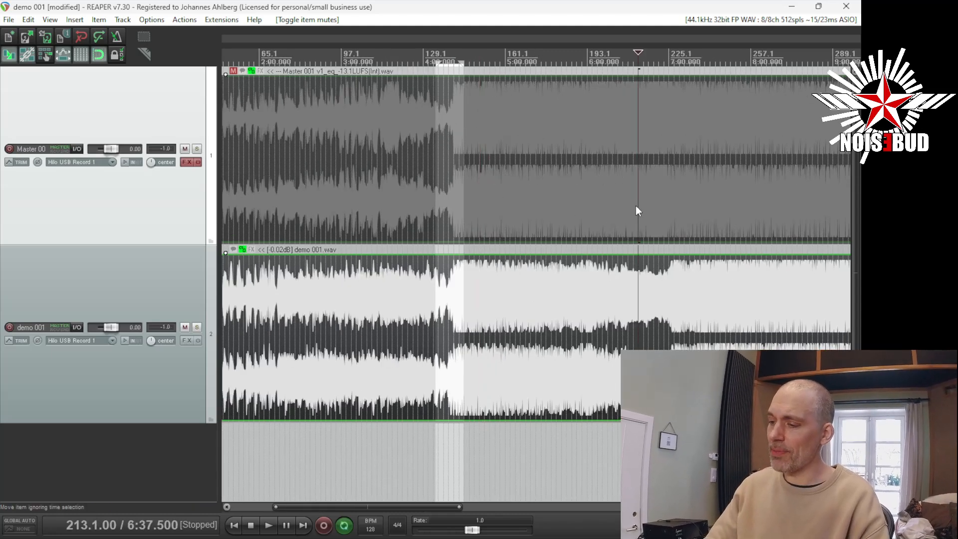
left_click_drag(668, 249, 612, 249)
left_click(622, 207)
key("alt+m")
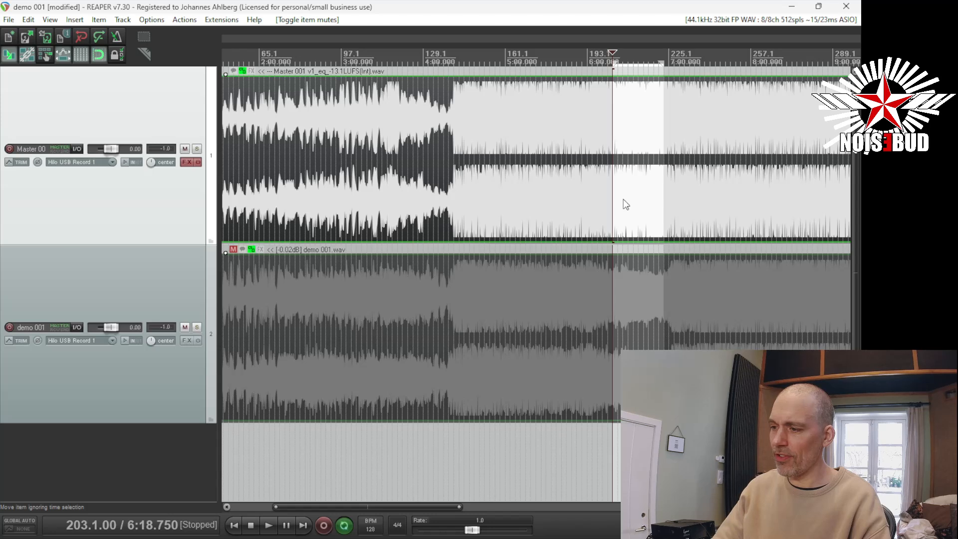
Play the time-selected passage from about 6:18, restart it once, and alternate between the original master and the render with the grouped mutes.
key("space")
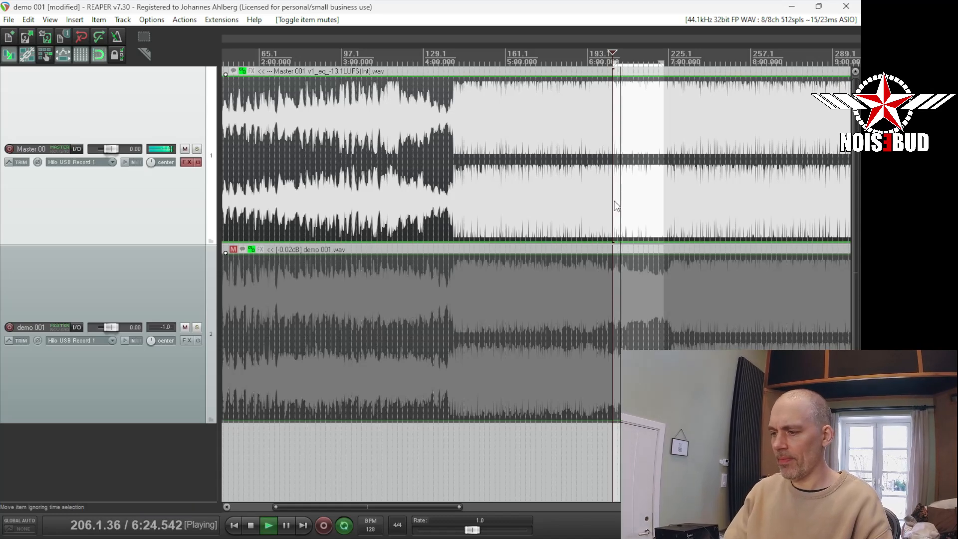
key("space")
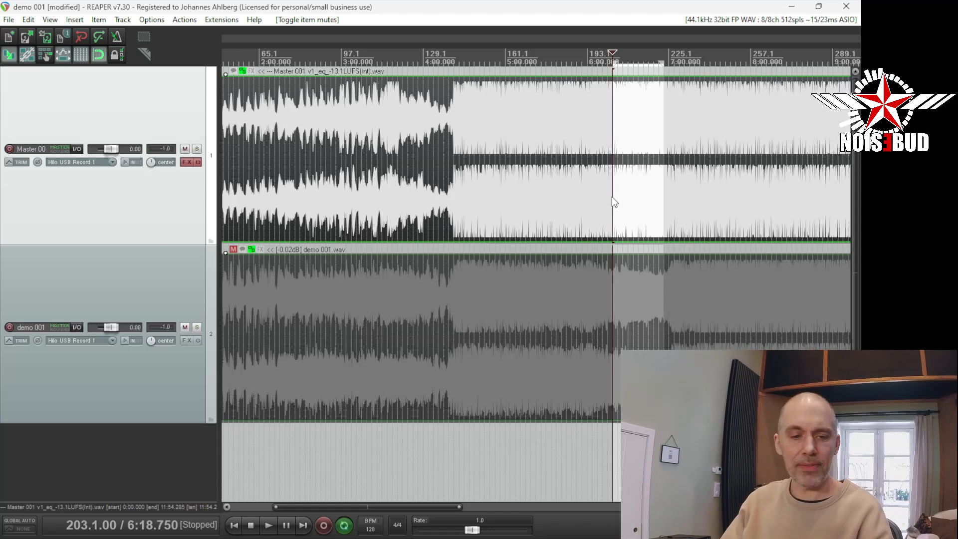
key("space")
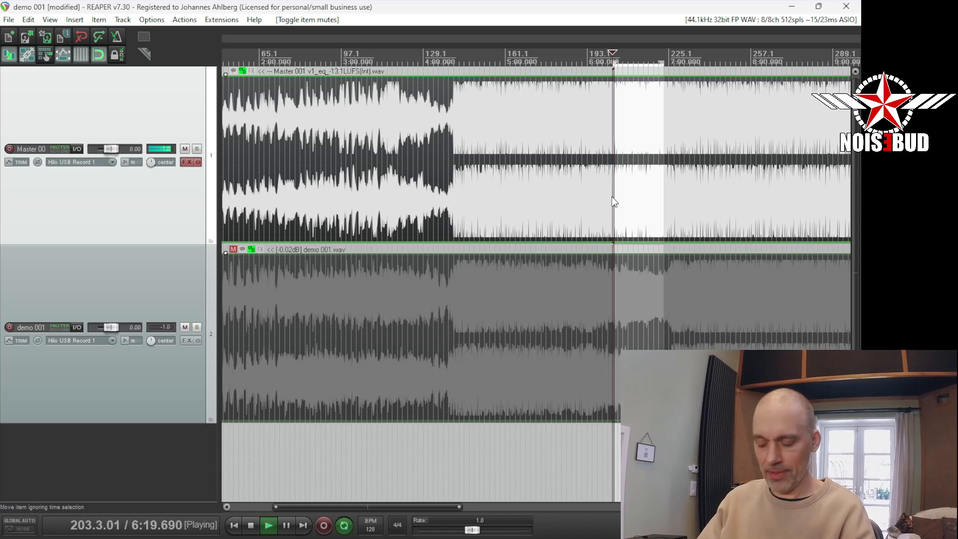
key("m")
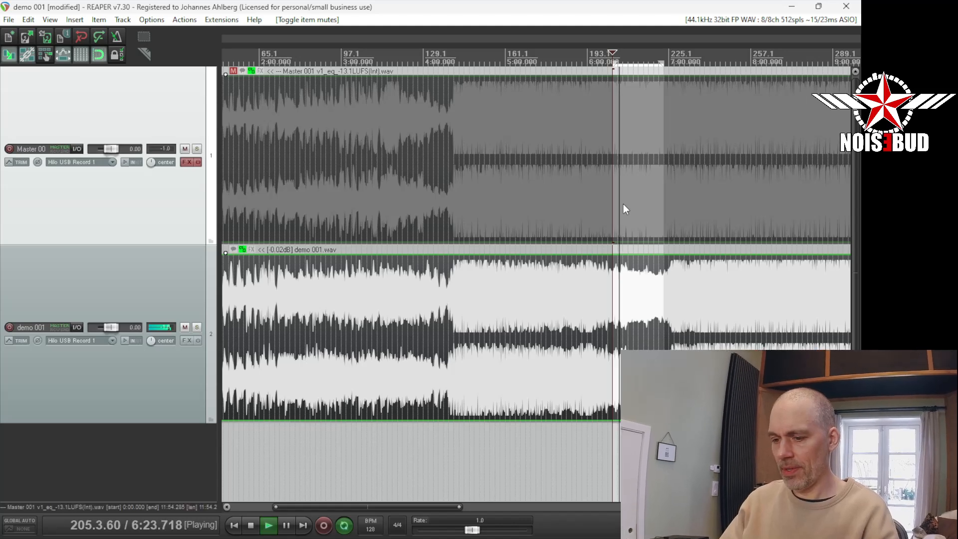
key("m")
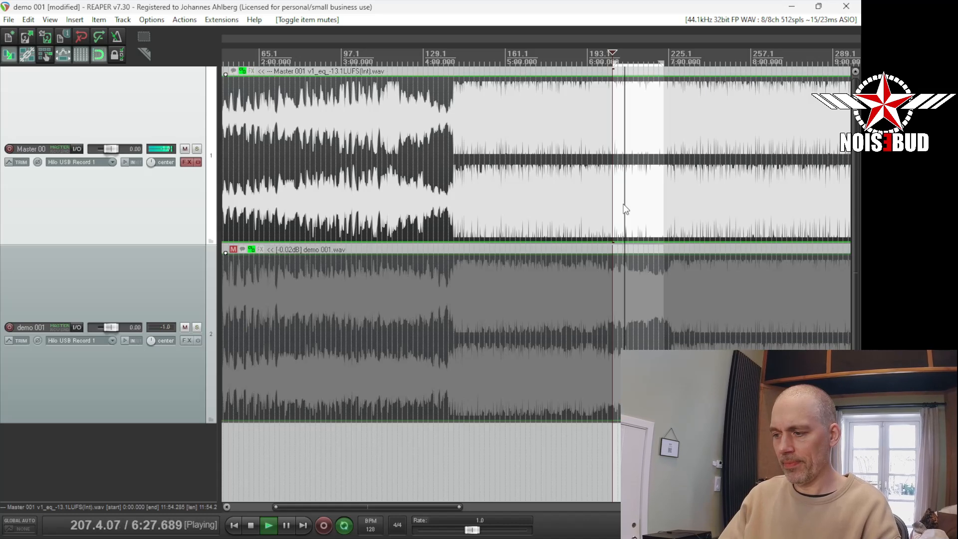
key("m")
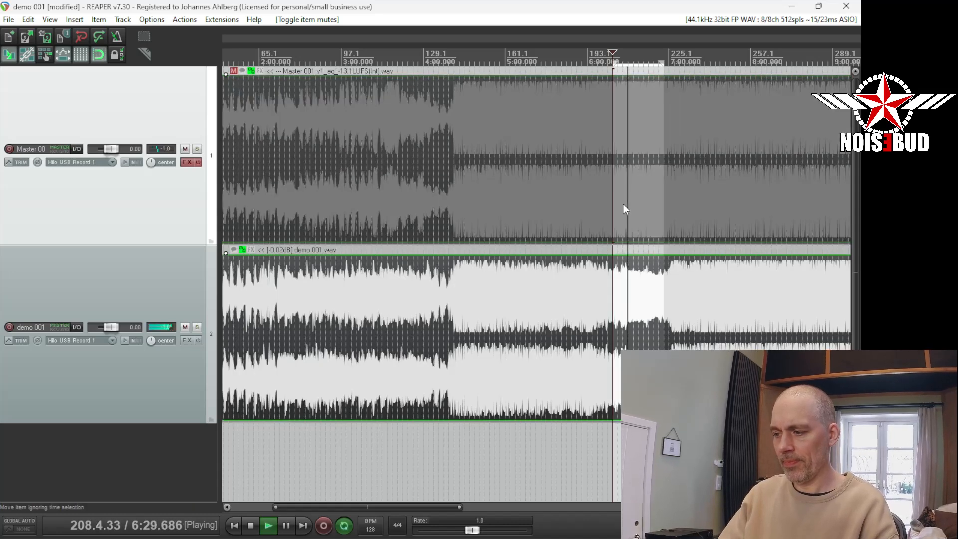
key("m")
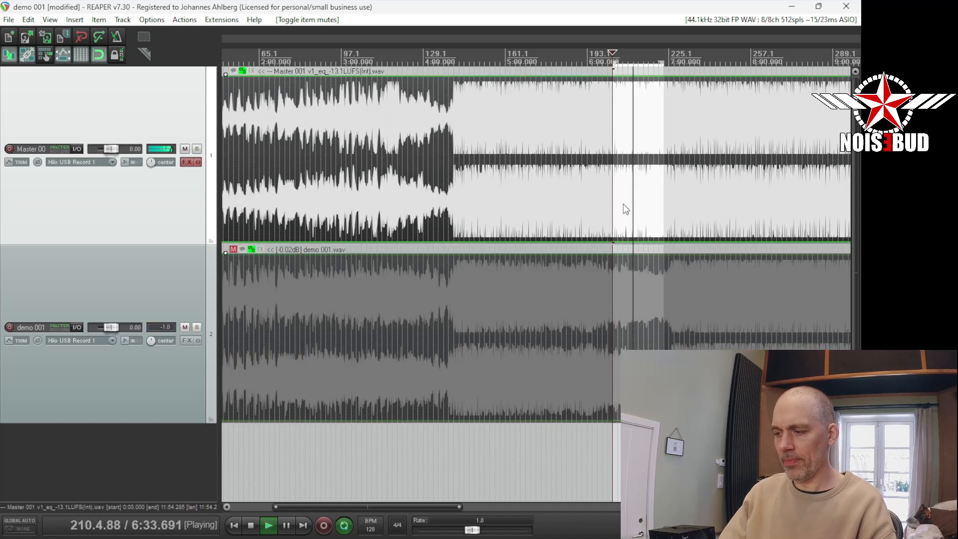
key("m")
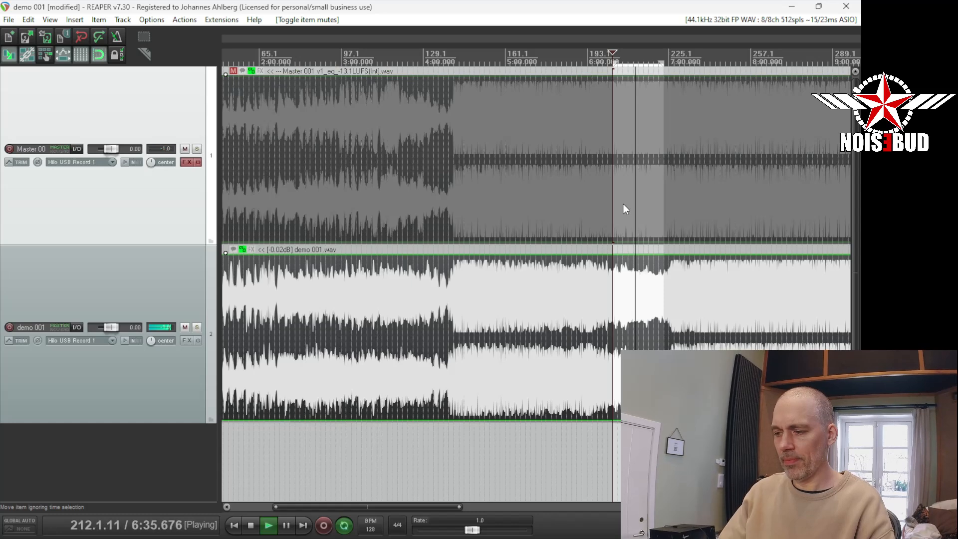
key("m")
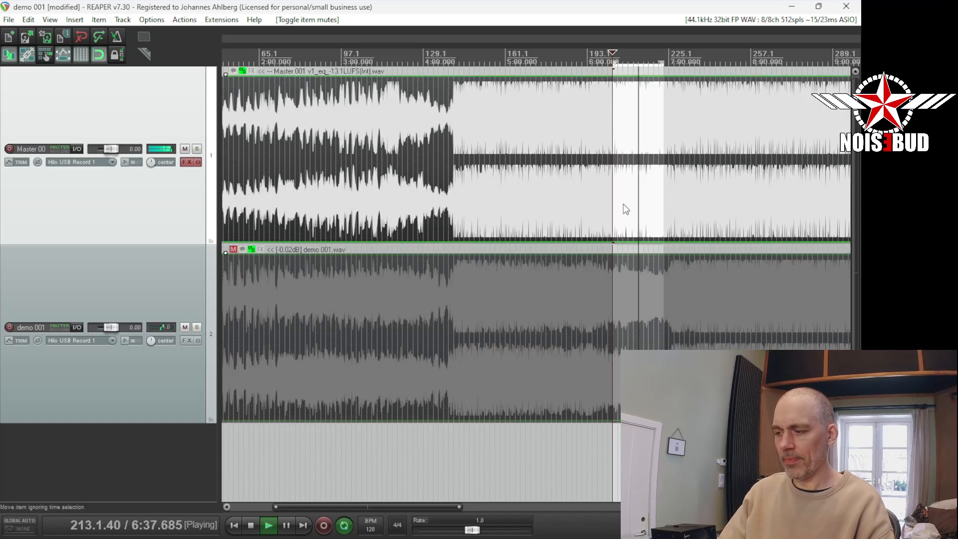
key("m")
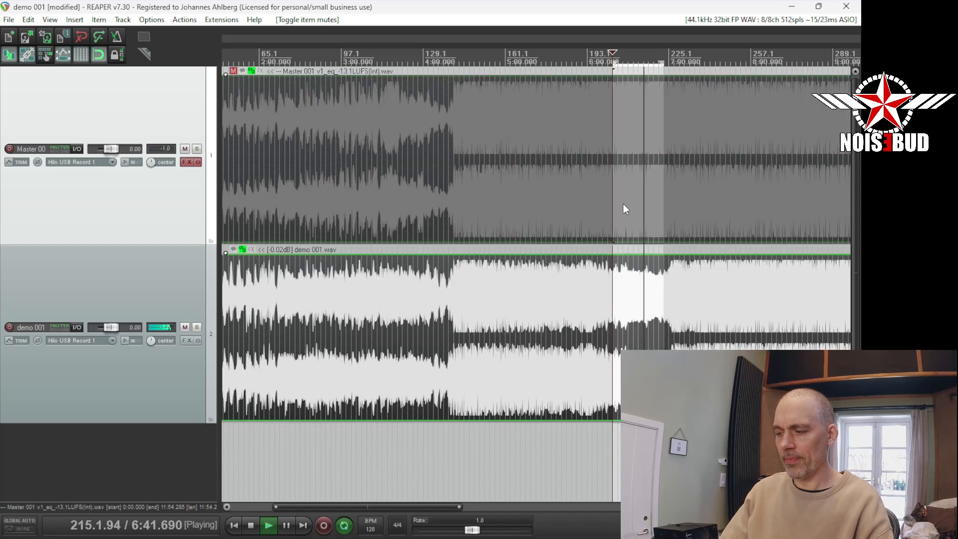
key("m")
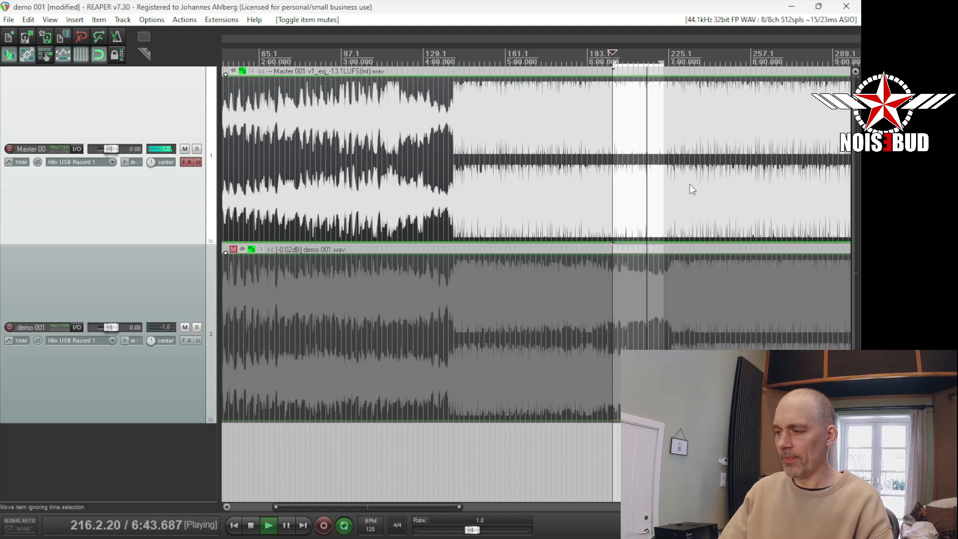
Extend the end of the time selection to bar 237, keep alternating between original and render during playback, and stop on the original.
left_click_drag(663, 62, 700, 62)
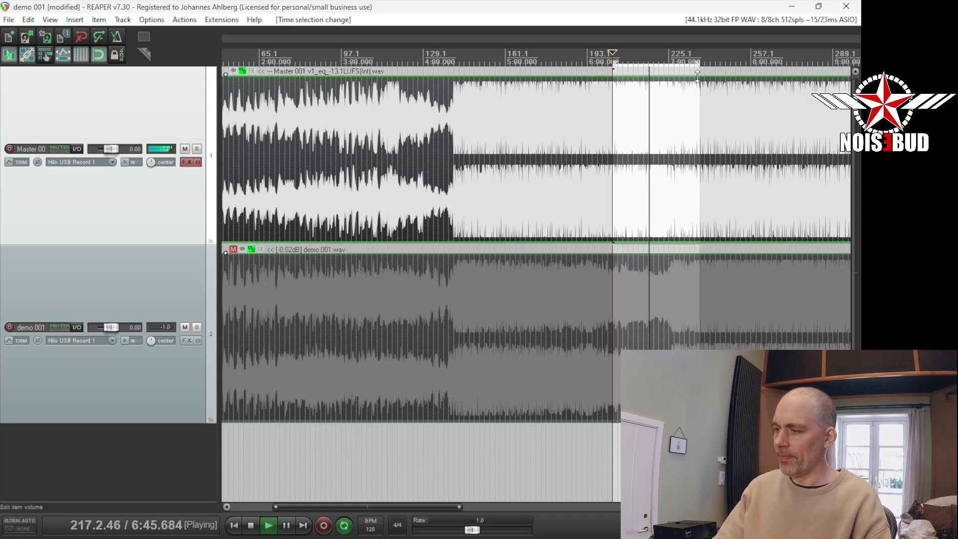
key("m")
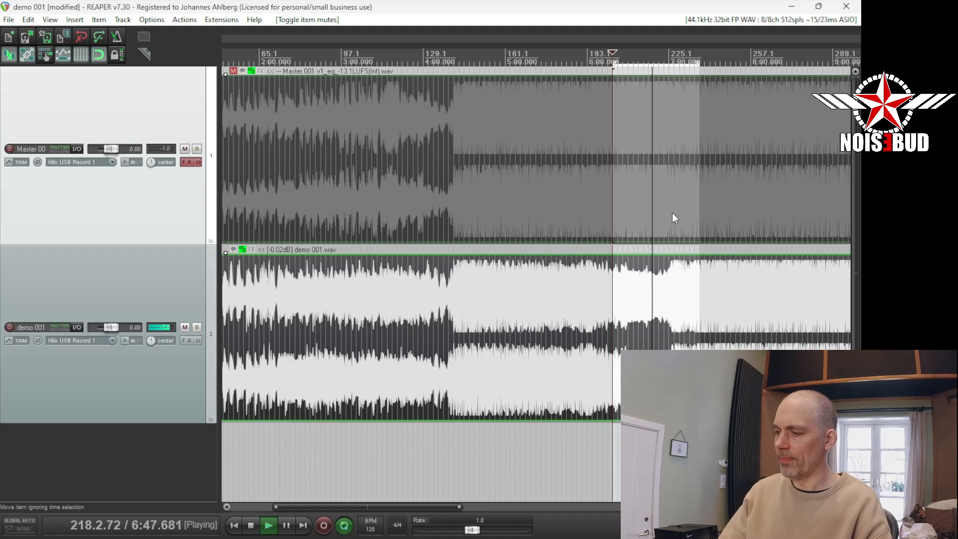
key("m")
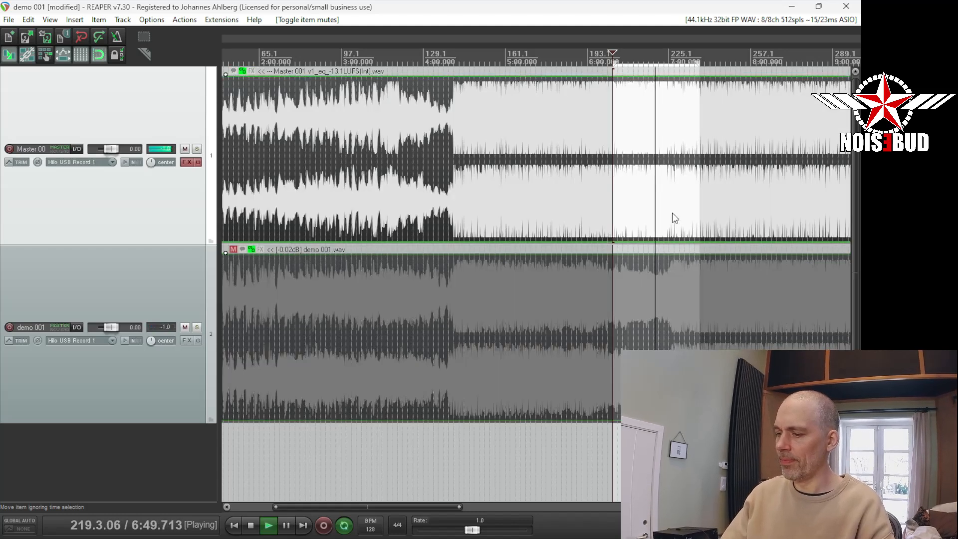
key("m")
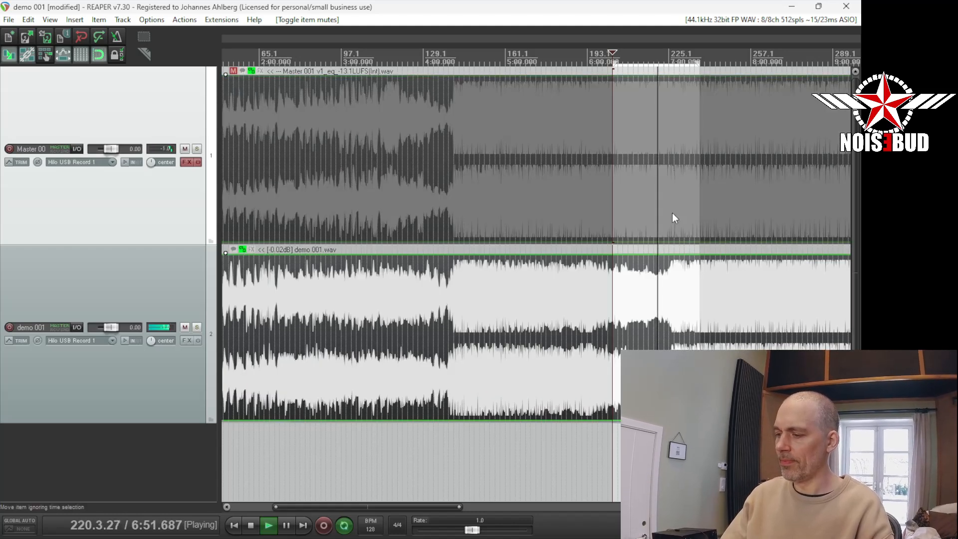
key("m")
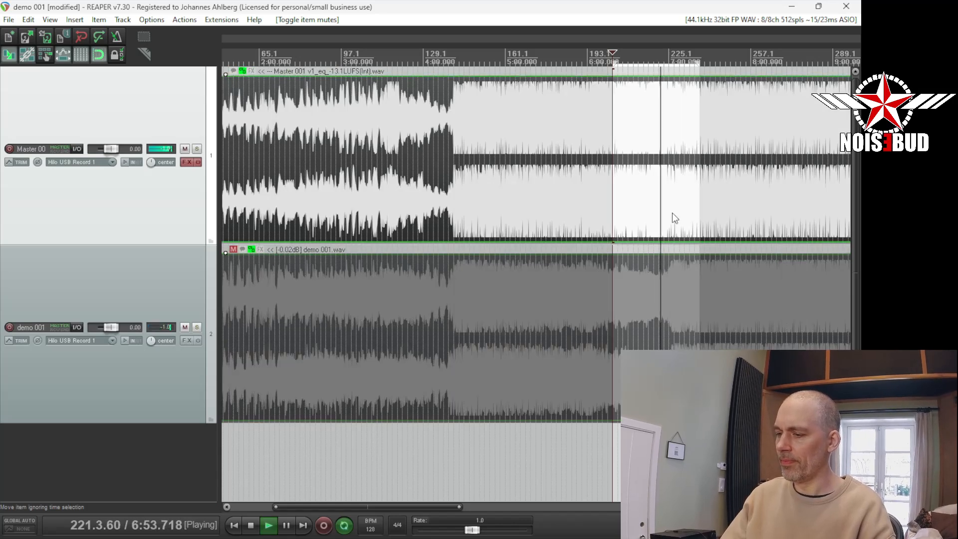
key("m")
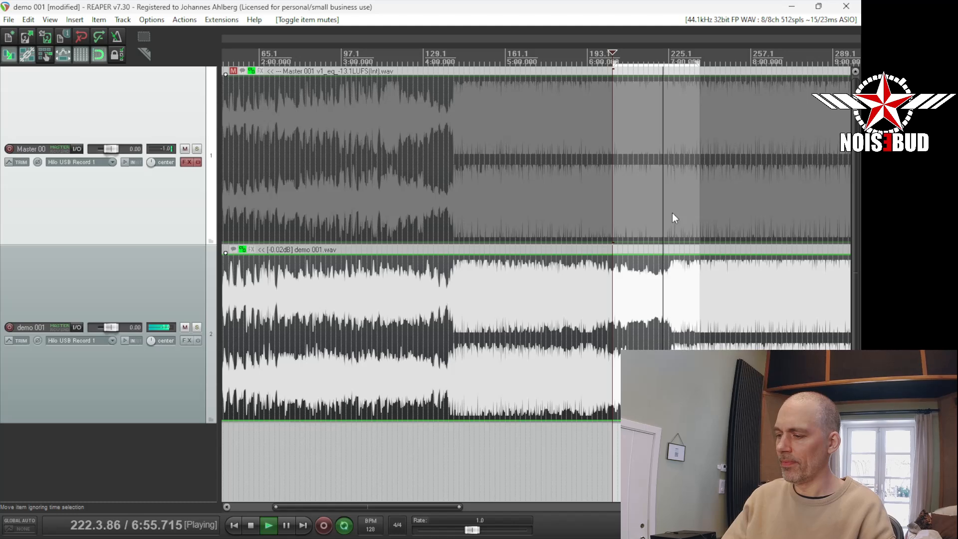
key("m")
key("space")
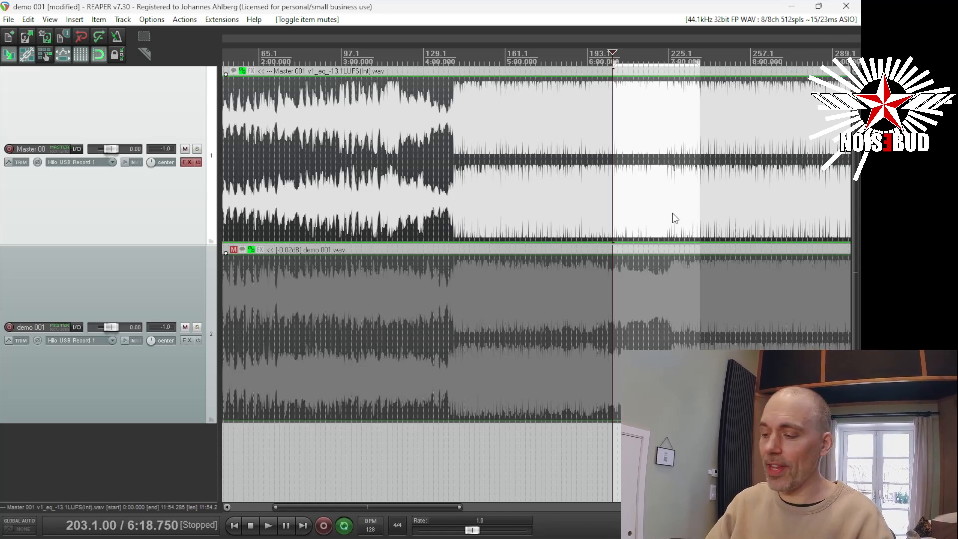
Re-enable the effects on the original master's track and delete the demo 001 render track.
scroll(664, 227, "down", 4)
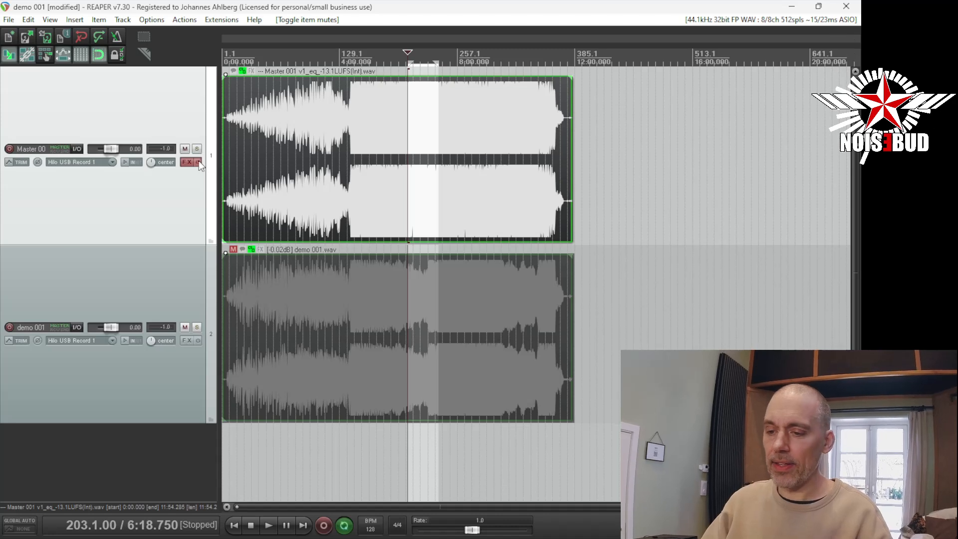
left_click(165, 259)
key("Delete")
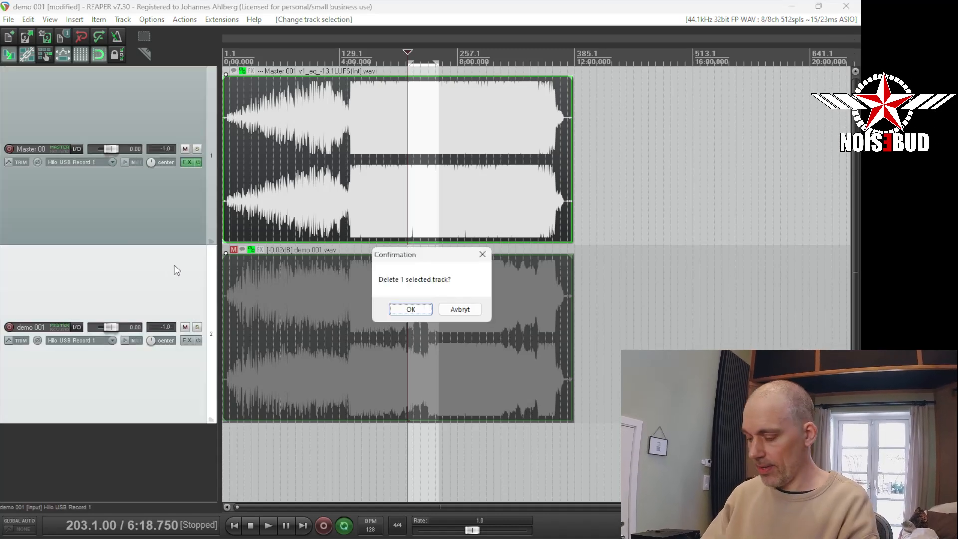
left_click(417, 312)
Open the master track's effects and set Purr-Static's GC- Acceptance to 0.0 dB and GC+ Acceptance to 5.0 dB.
left_click(187, 161)
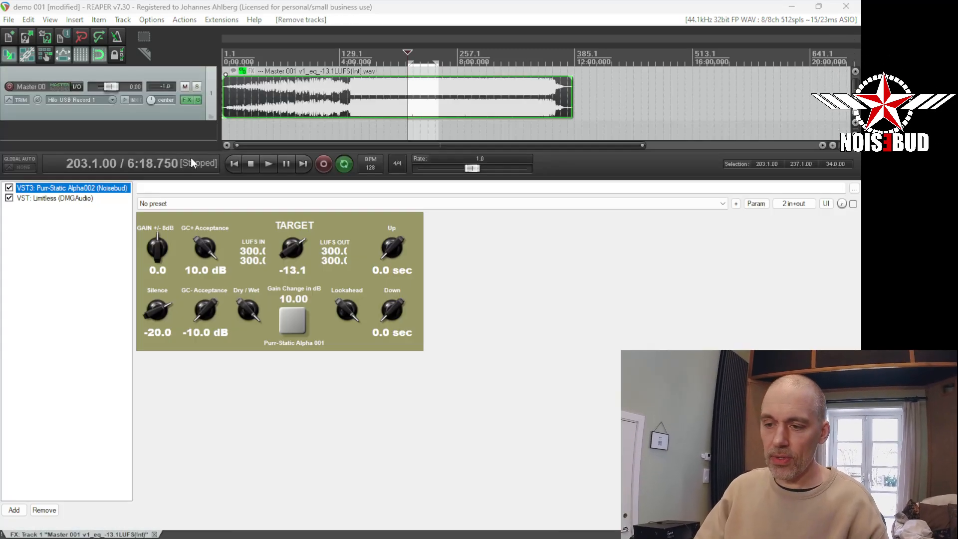
double_click(205, 310)
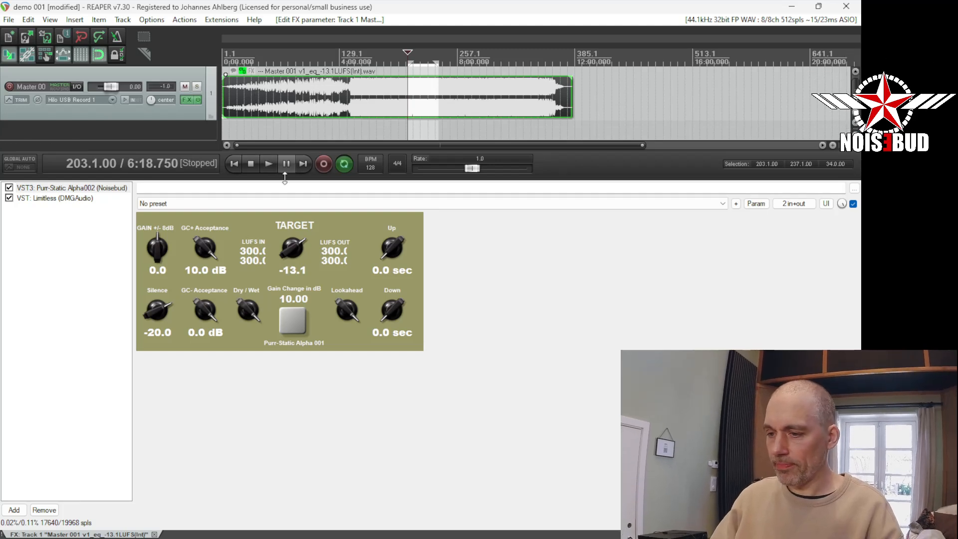
double_click(207, 249)
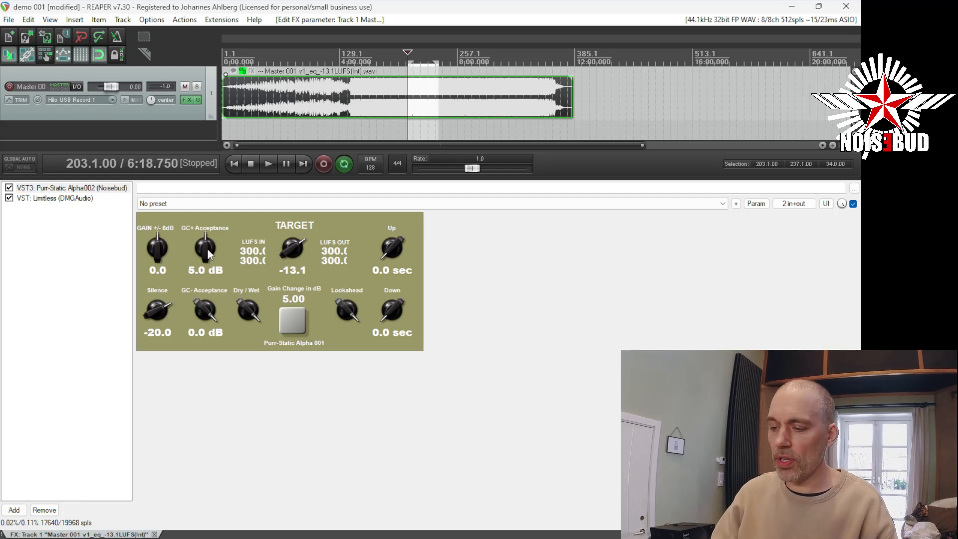
Set the time selection to the full length of the original master item.
left_click(304, 101)
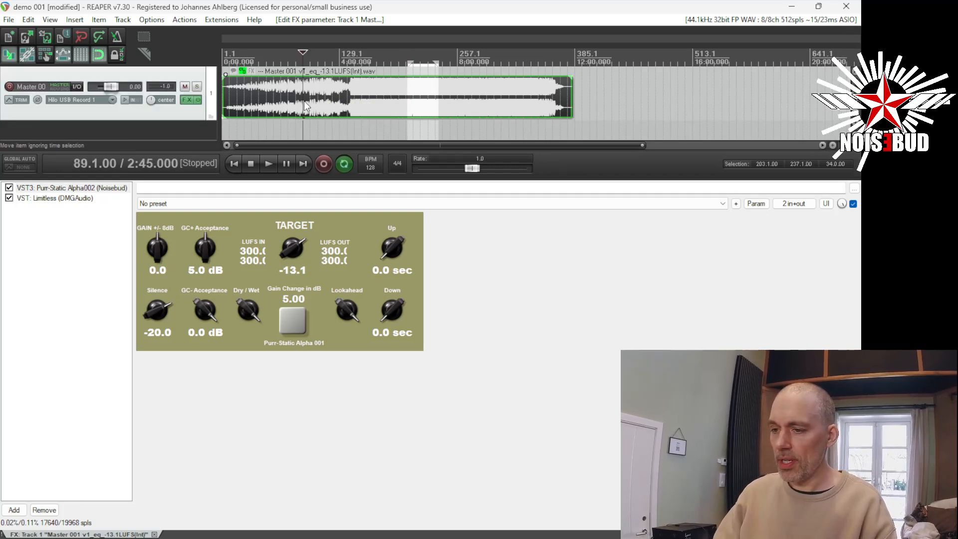
right_click(396, 78)
left_click(424, 98)
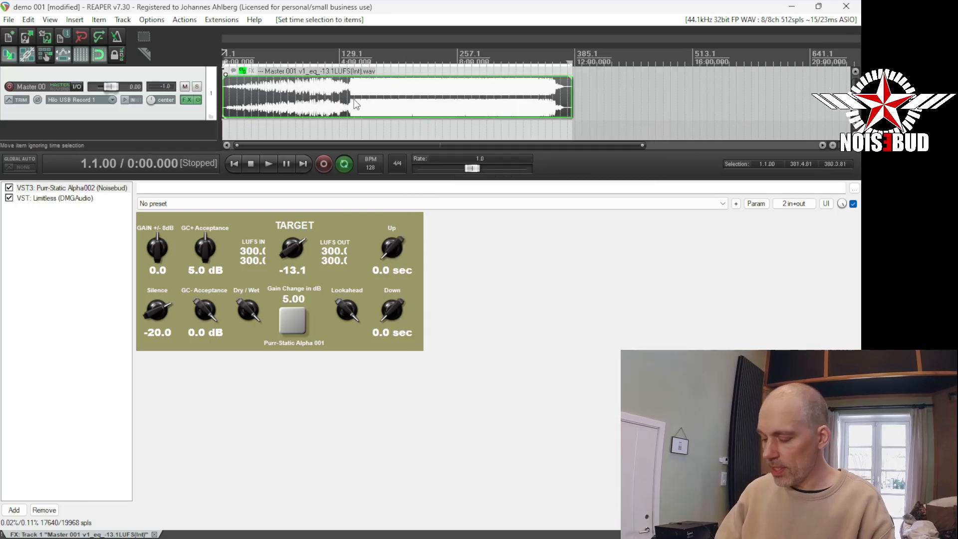
Render the selected track as a 24-bit WAV, overwriting demo 001.wav and adding it on a new track, and close the effects window.
key("ctrl+alt+r")
left_click(472, 445)
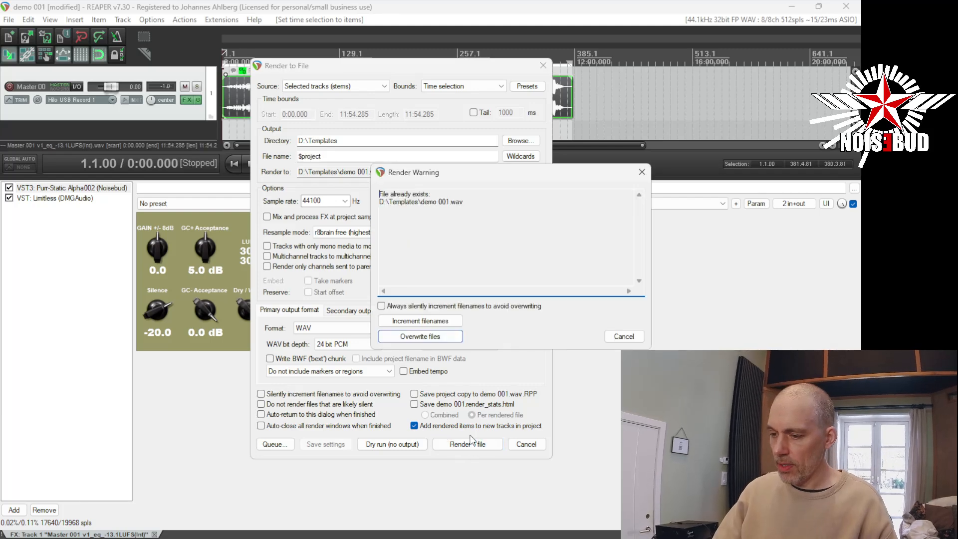
left_click(421, 336)
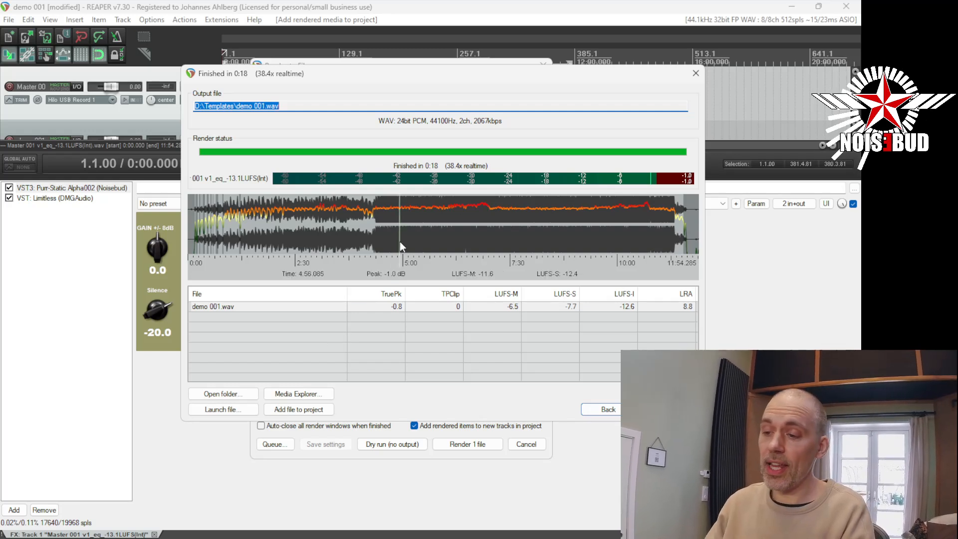
key("Escape")
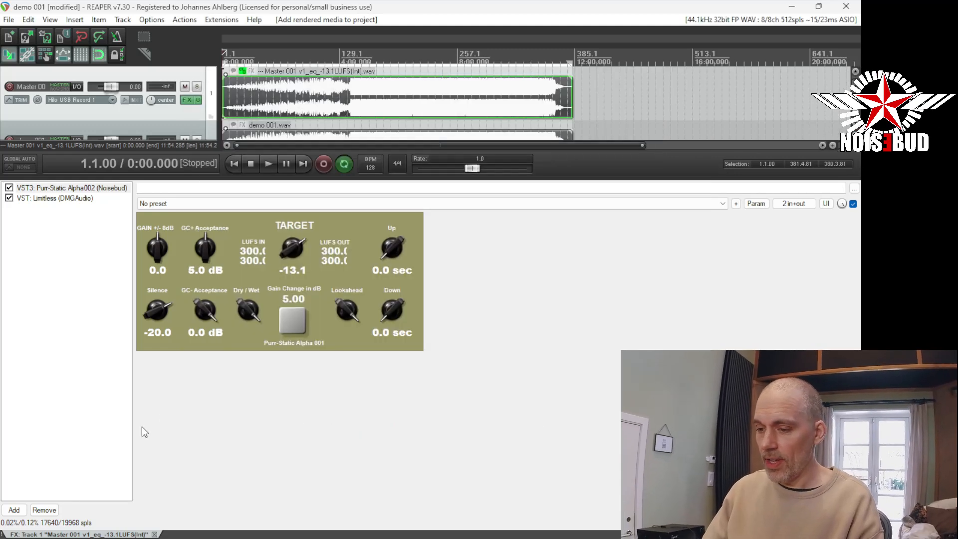
left_click(154, 535)
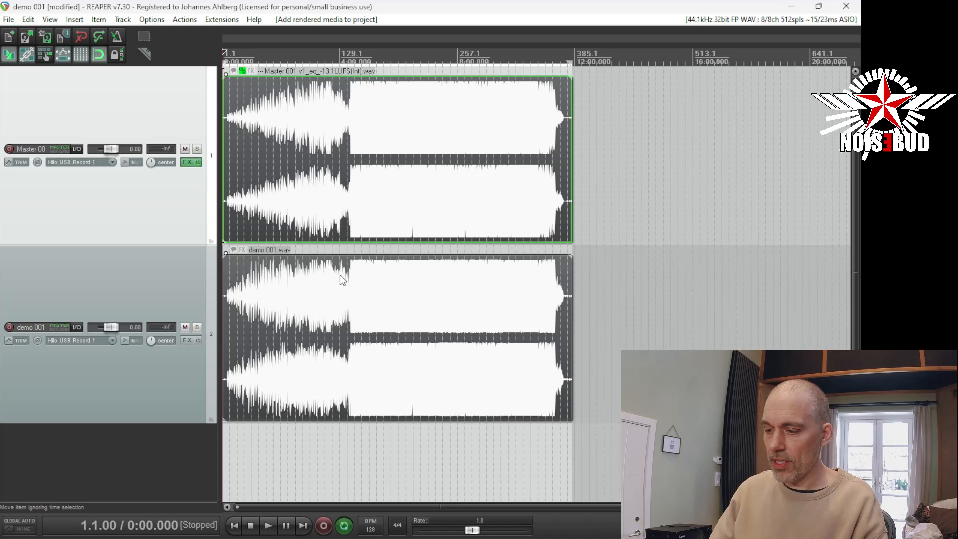
Examine the new render's waveform against the original master, closely around 4:52 in the loud section and across the whole track.
scroll(341, 298, "up", 2)
scroll(342, 299, "down", 2)
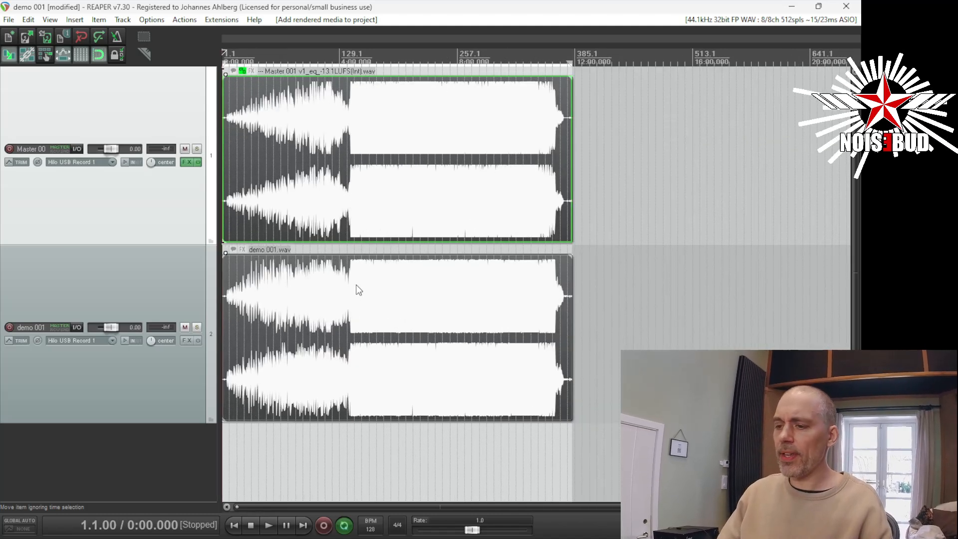
scroll(358, 290, "up", 4)
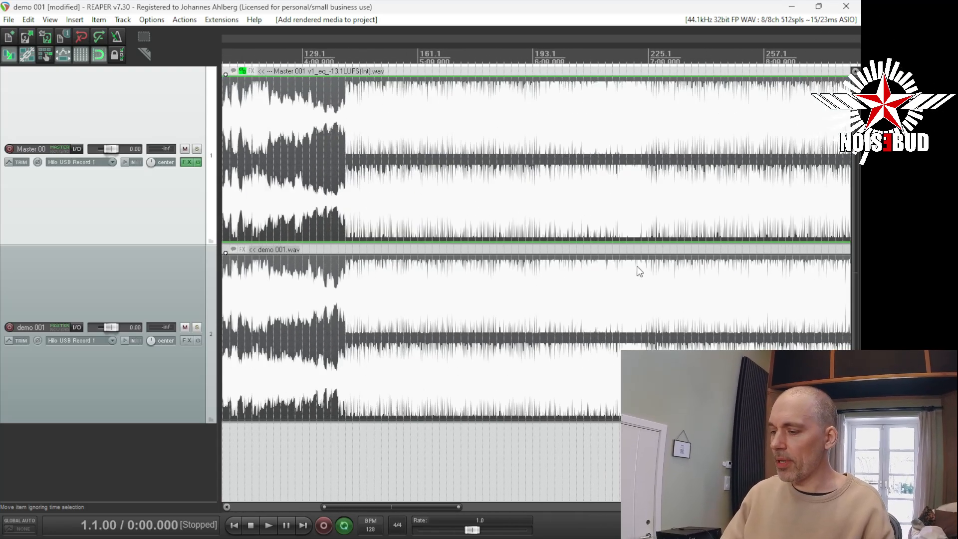
scroll(492, 310, "up", 10)
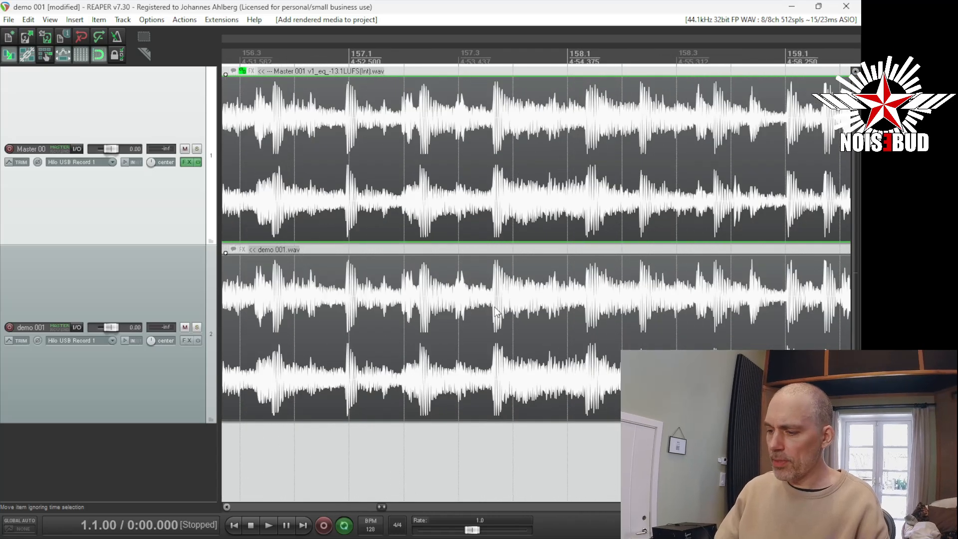
scroll(486, 279, "up", 2)
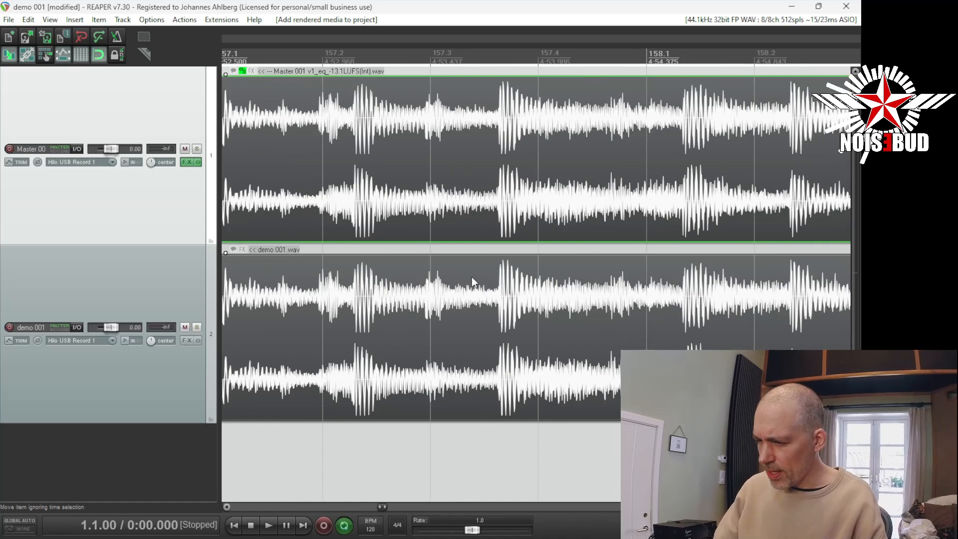
scroll(475, 268, "down", 3)
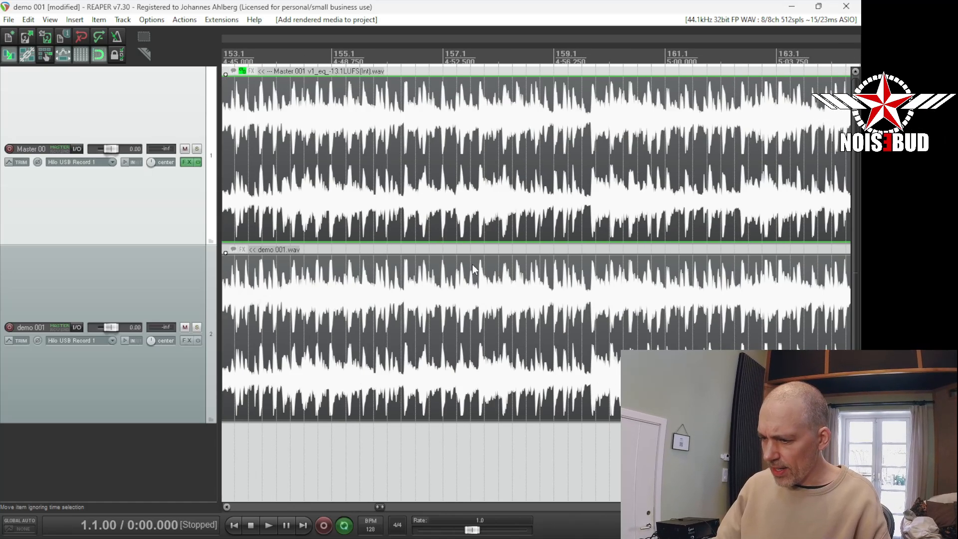
scroll(474, 270, "down", 8)
scroll(474, 272, "down", 4)
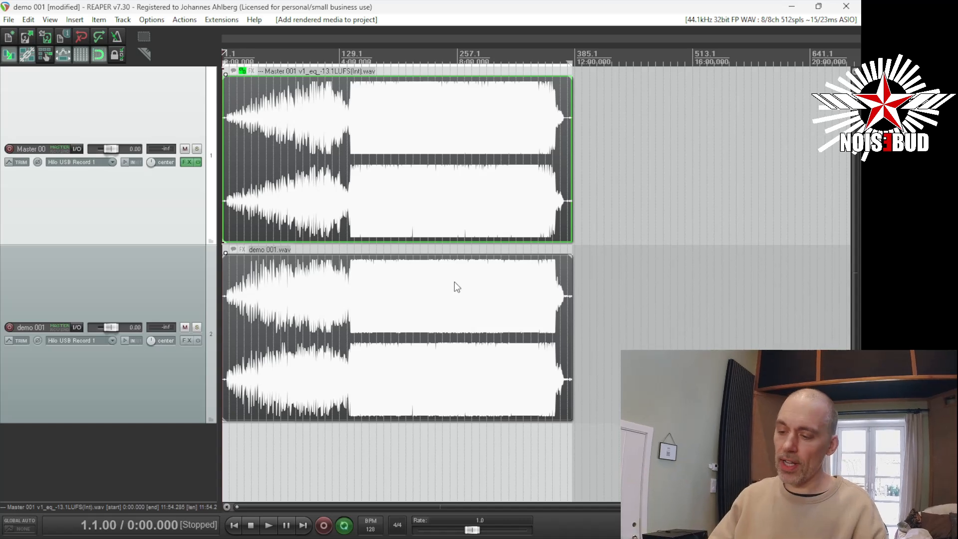
Bypass the original master track's effects and mute the demo 001.wav item on the track below.
left_click(195, 165)
left_click(353, 305)
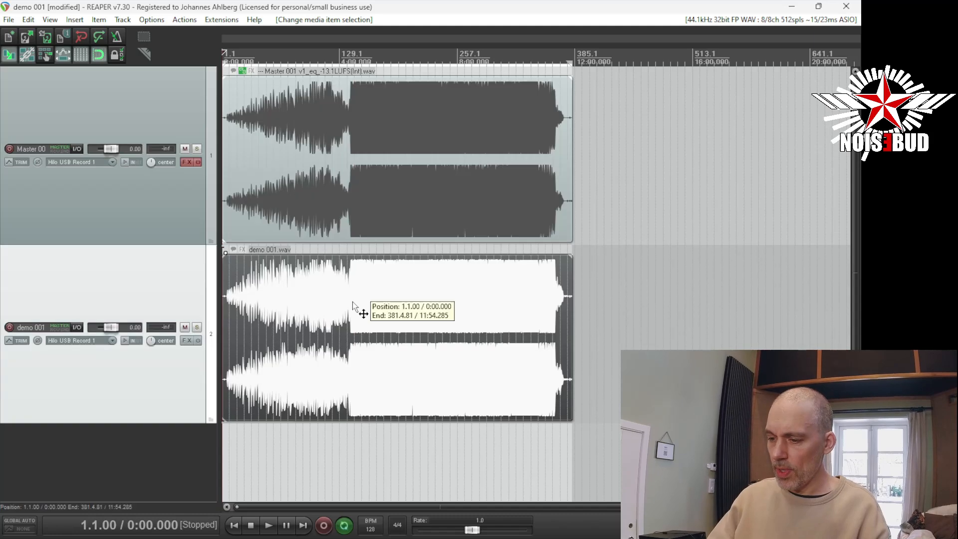
key("m")
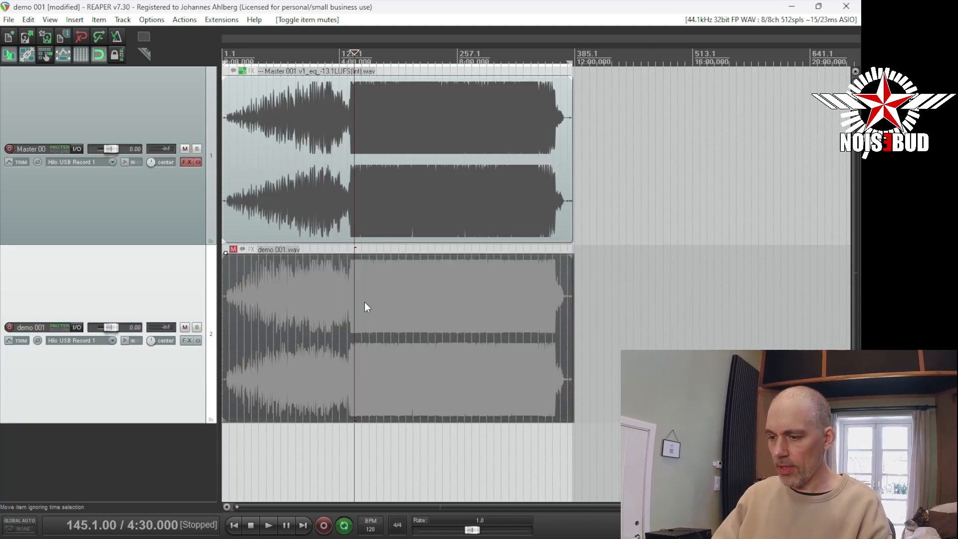
Group the original master item with the demo 001.wav item and toggle their mutes to swap which one is audible.
left_click_drag(336, 210, 376, 298)
key("g")
left_click(318, 288)
key("m")
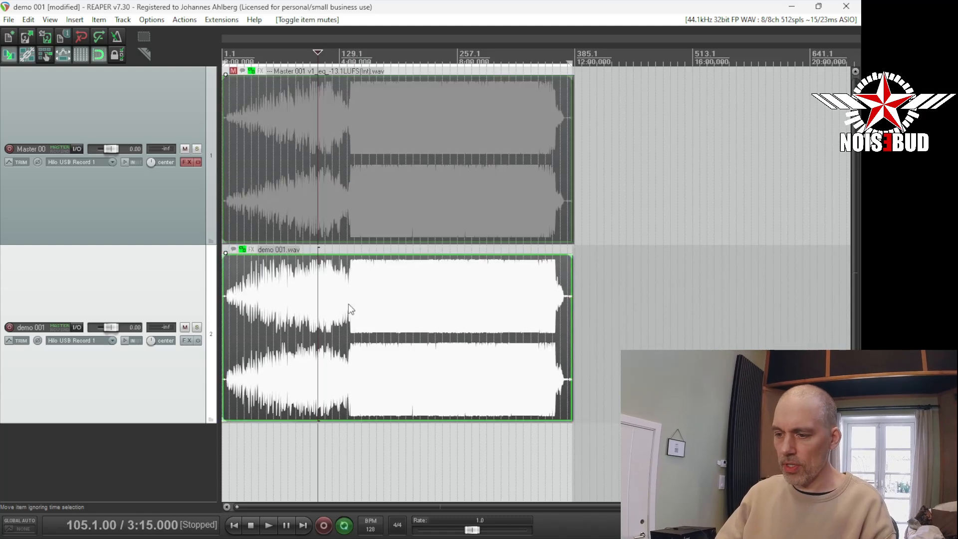
key("m")
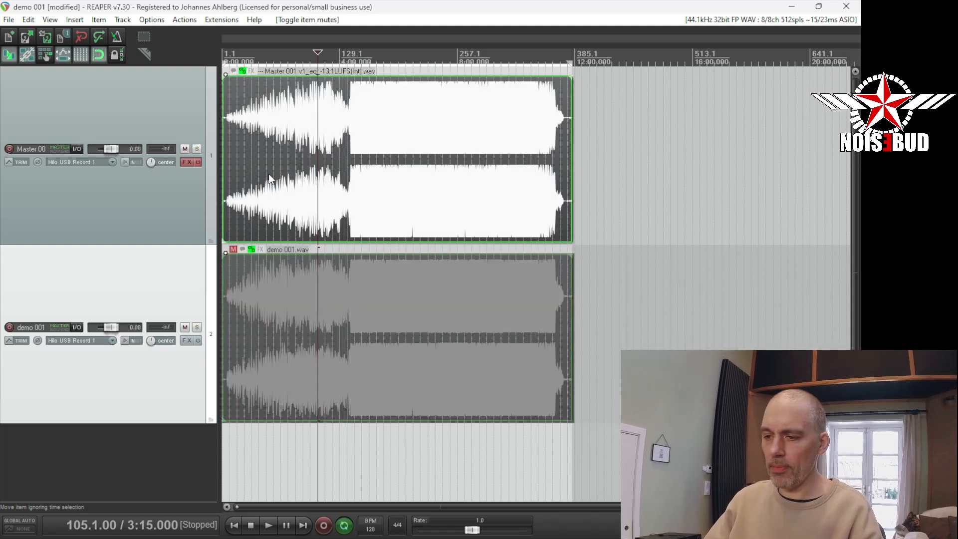
Play from 0:30 in the quiet intro, alternating the grouped mutes to compare the master with the render.
left_click(252, 144)
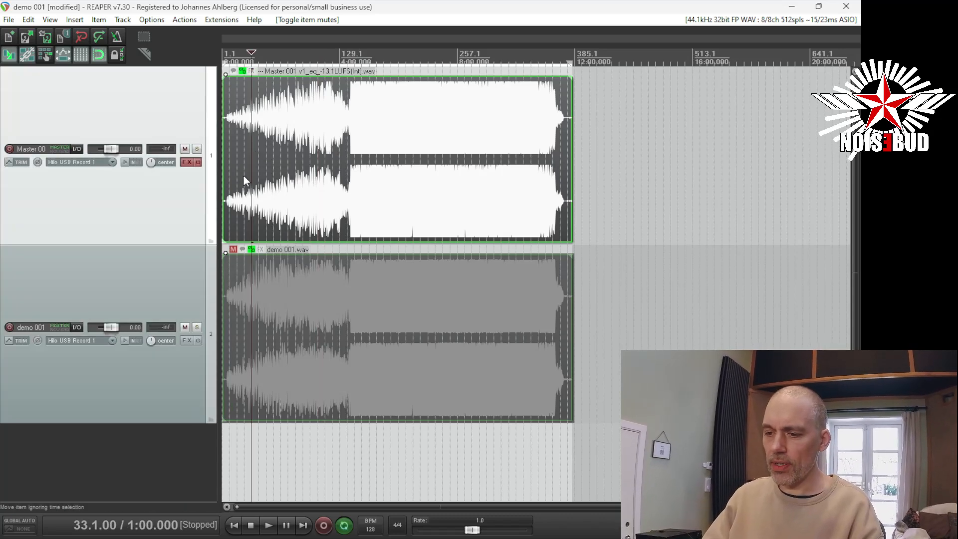
left_click(236, 156)
key("space")
key("m")
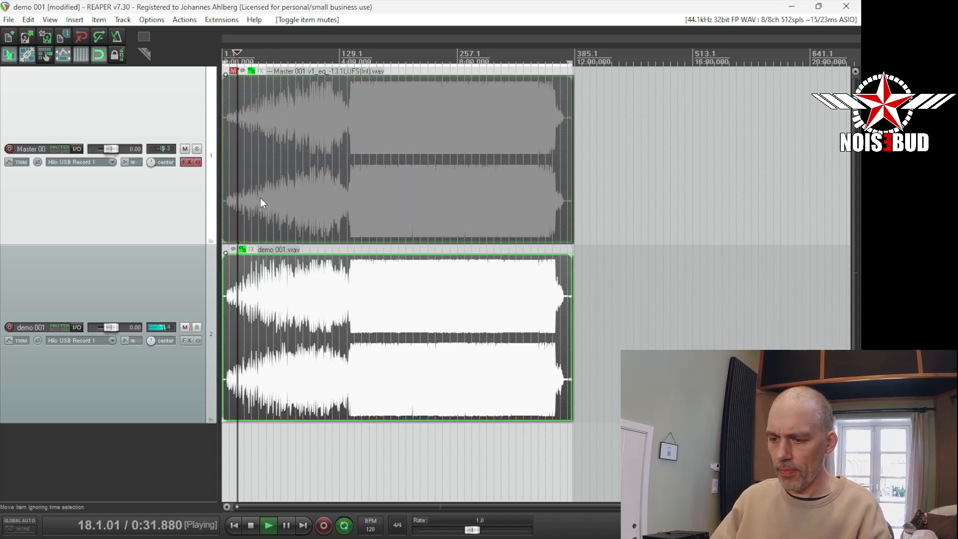
key("m")
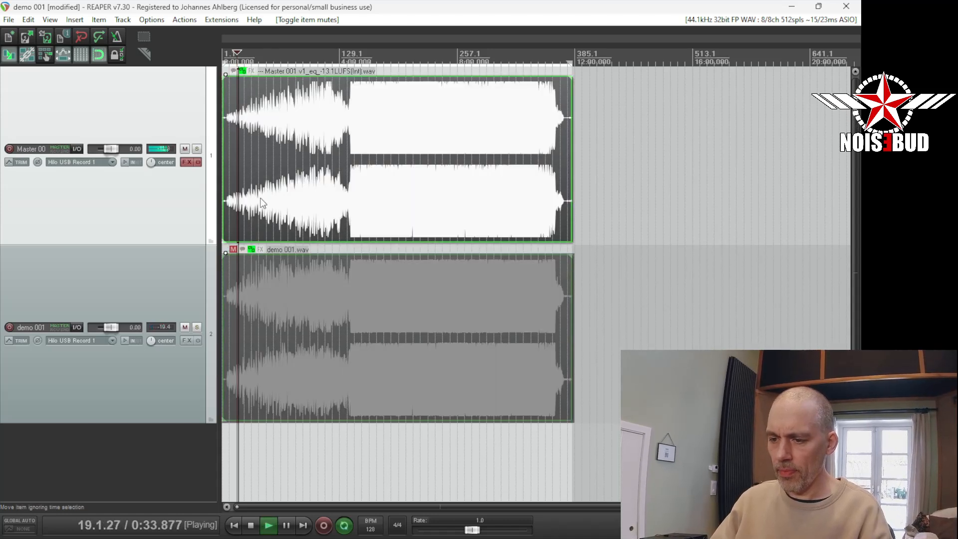
key("m")
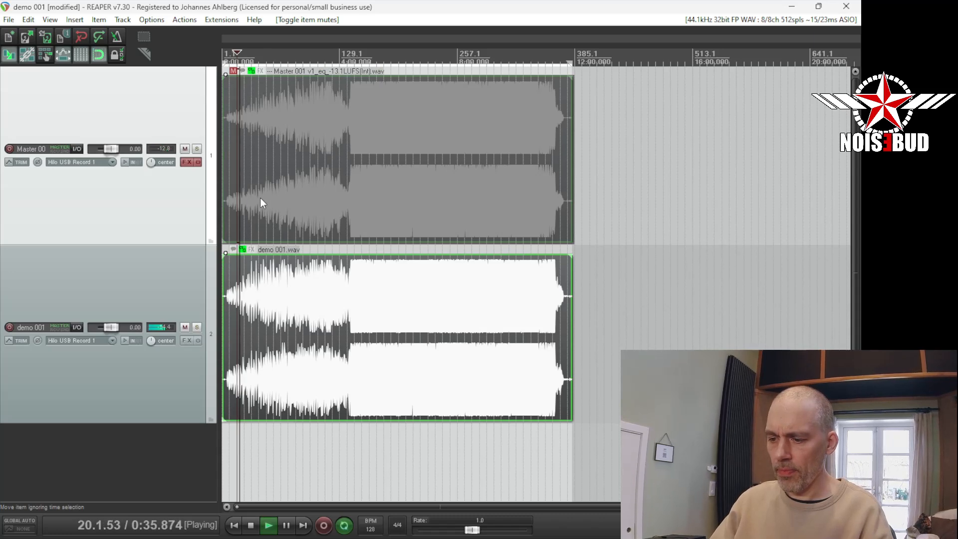
key("m")
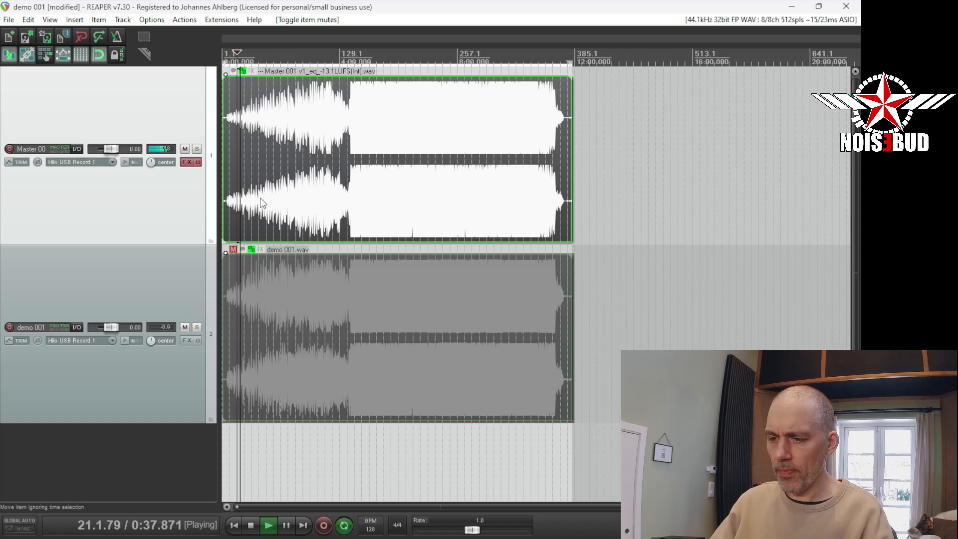
key("m")
key("space")
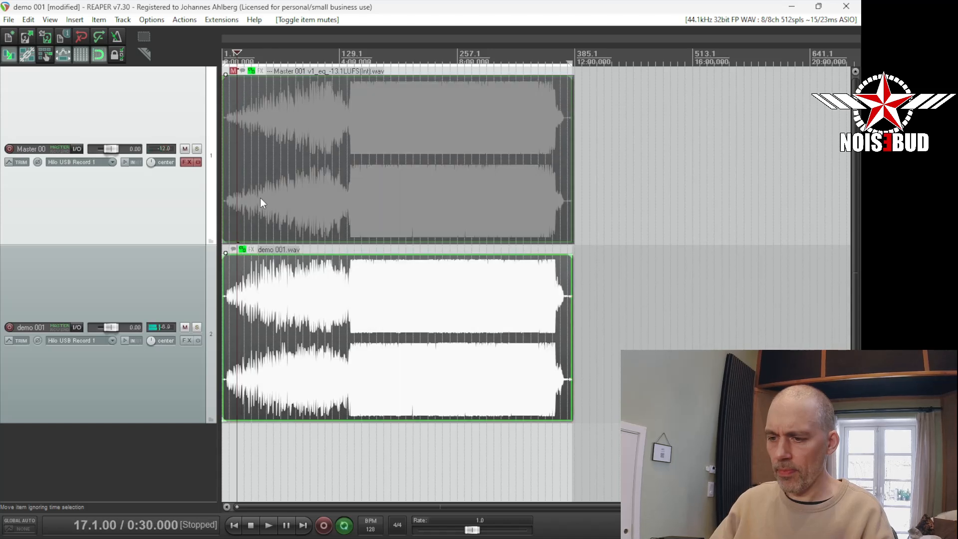
Play from 1:30 in the build-up, alternating the grouped mutes to compare the master with the render.
left_click(265, 197)
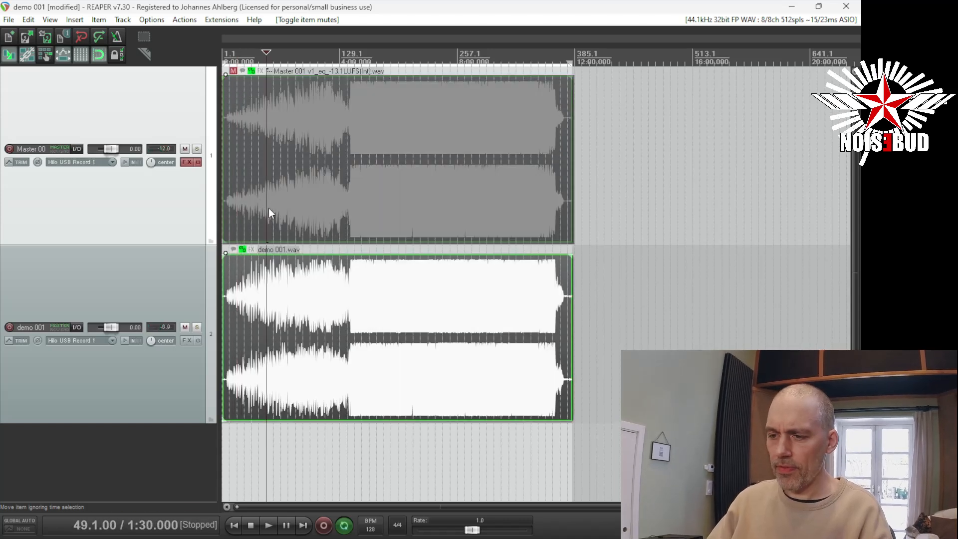
key("space")
key("alt+m")
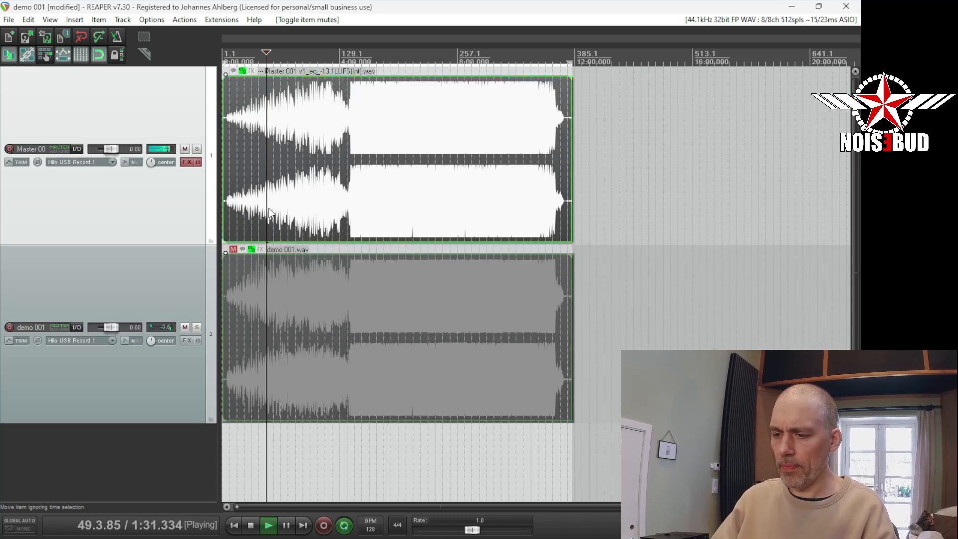
key("alt+m")
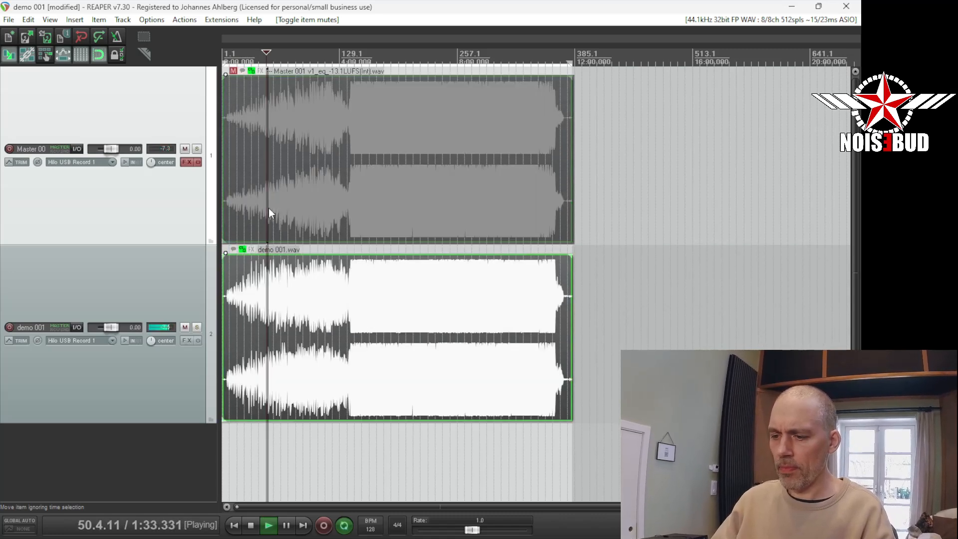
key("alt+m")
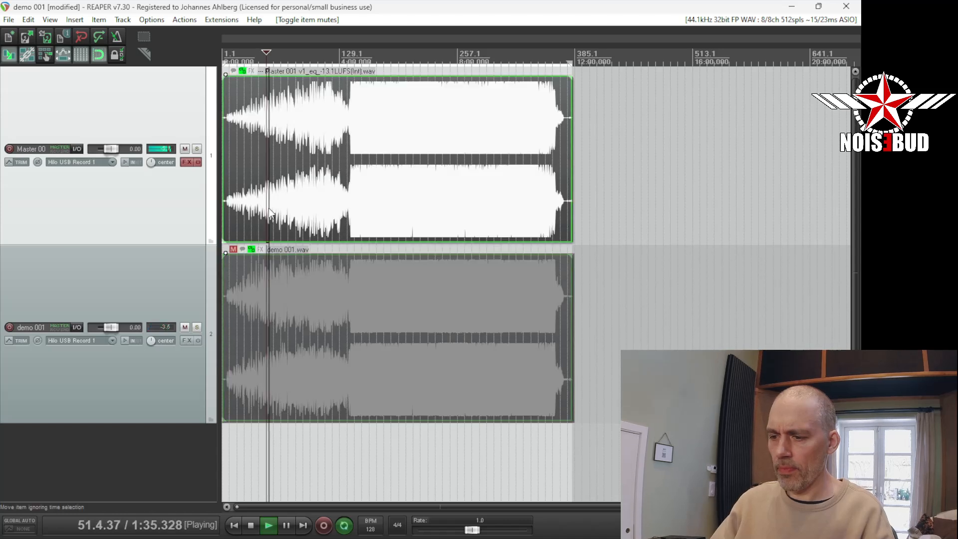
key("alt+m")
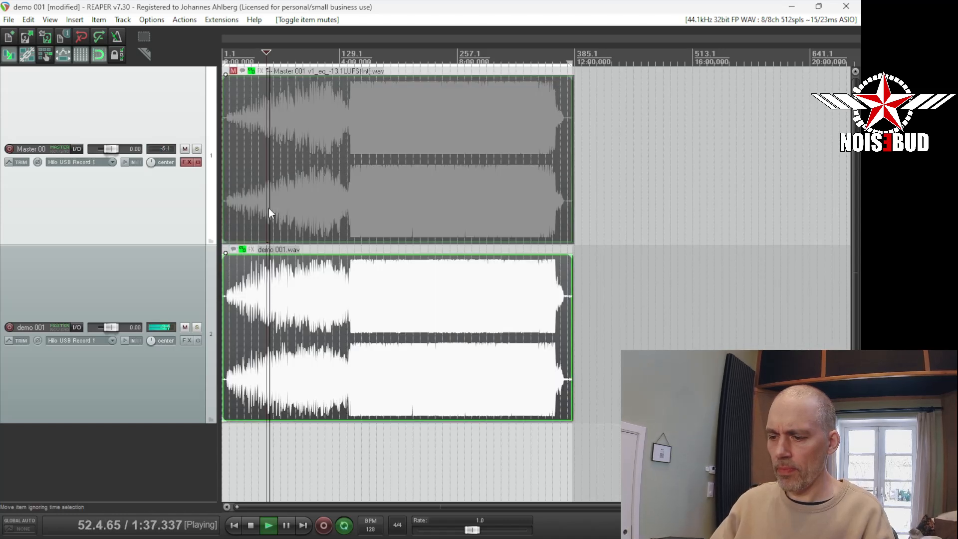
key("alt+m")
key("alt+m")
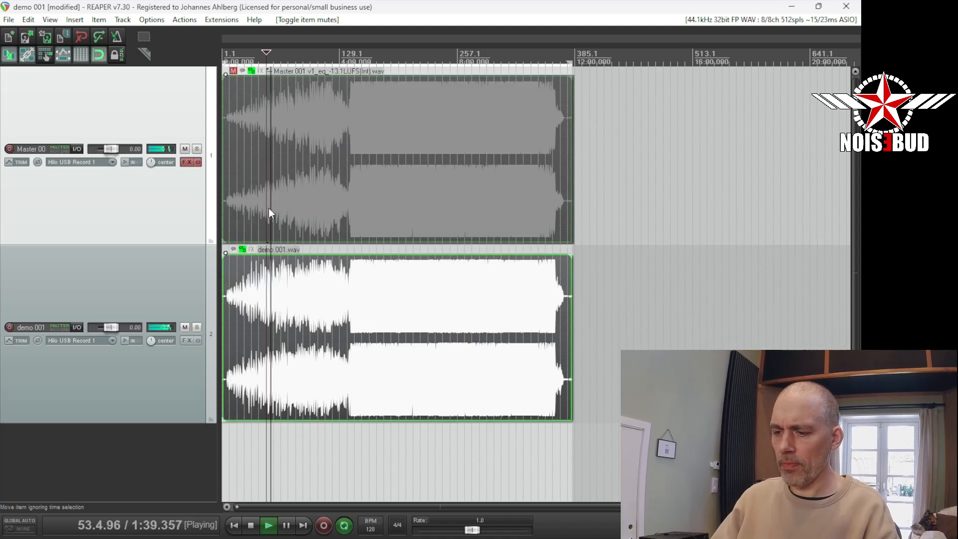
key("space")
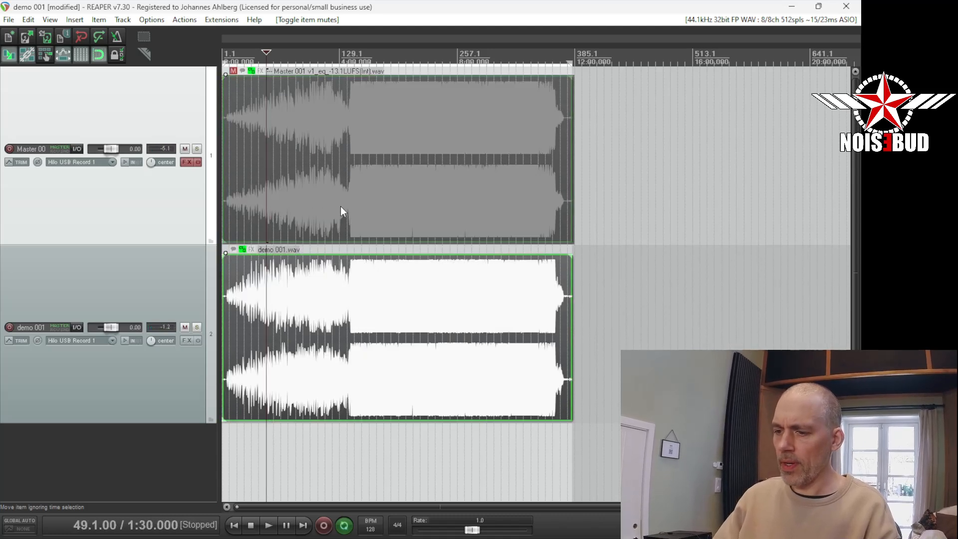
Play from 3:41.250, shortly before the loud section, alternating the grouped mutes to compare both versions.
left_click(335, 206)
scroll(334, 206, "up", 4)
left_click(337, 195)
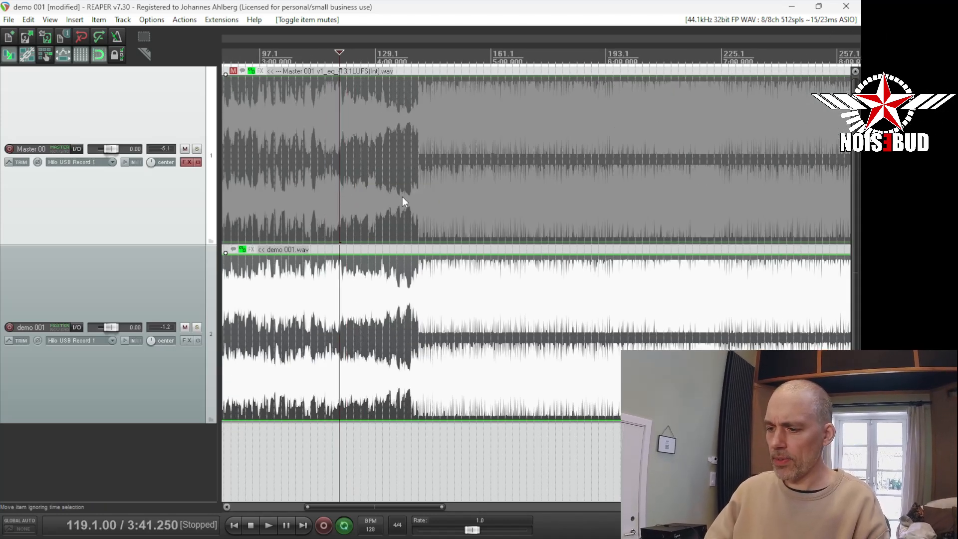
key("space")
key("ctrl+m")
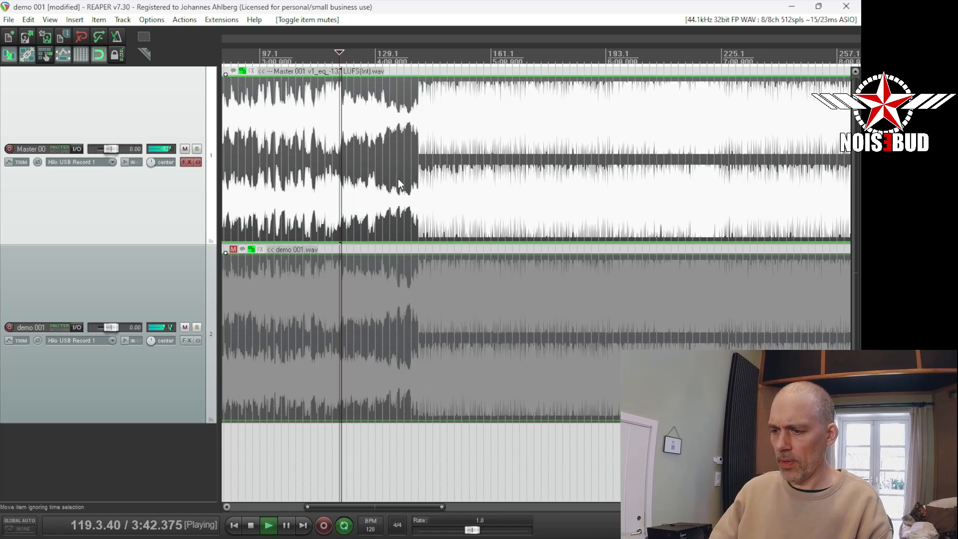
key("ctrl+m")
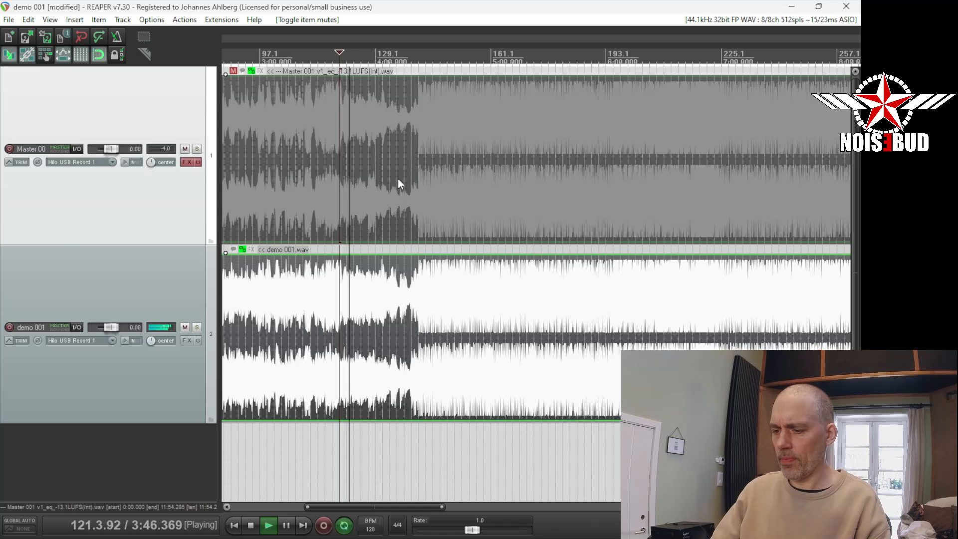
key("ctrl+m")
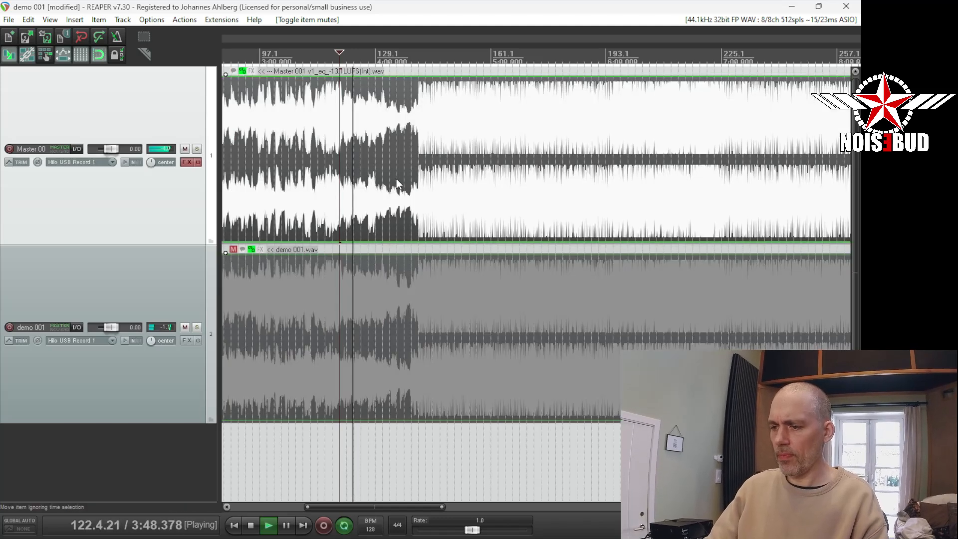
key("ctrl+m")
key("ctrl+m")
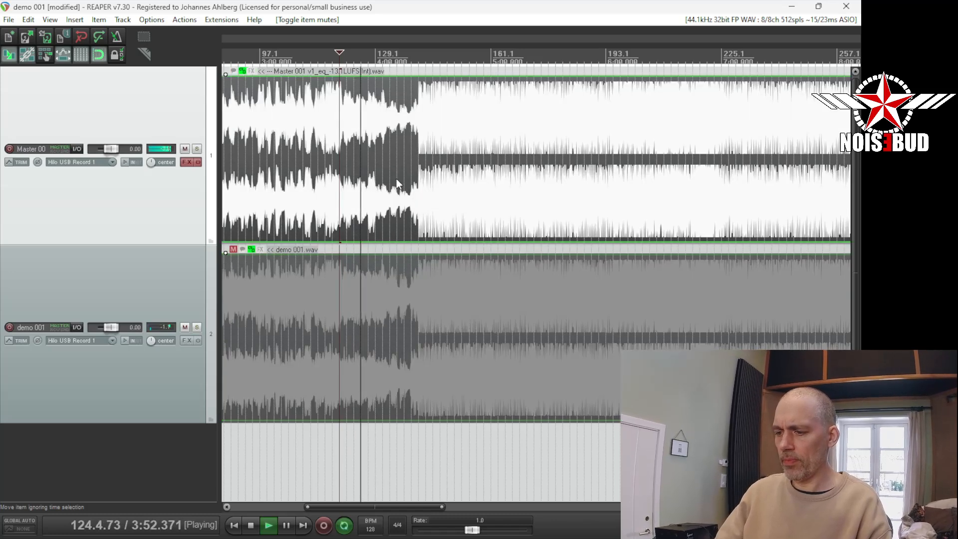
key("ctrl+m")
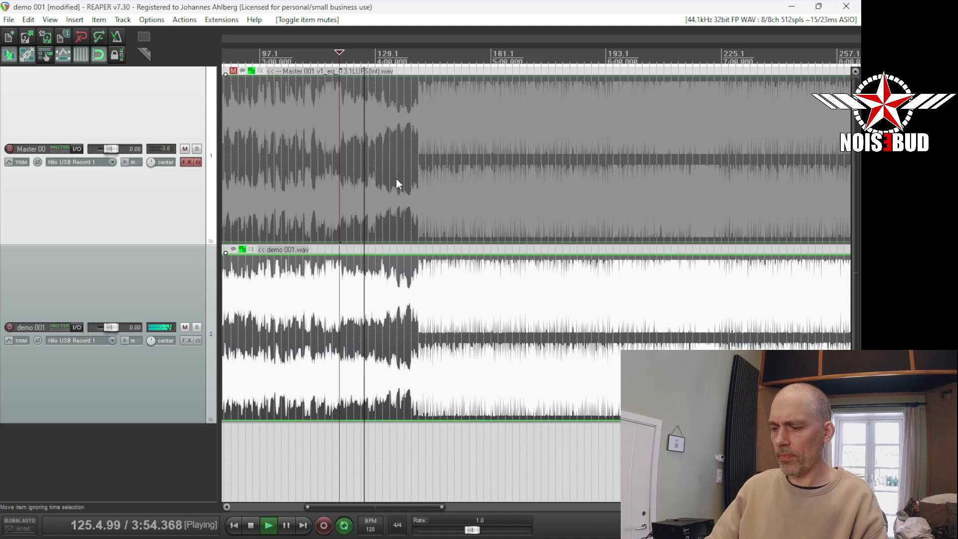
key("ctrl+m")
key("space")
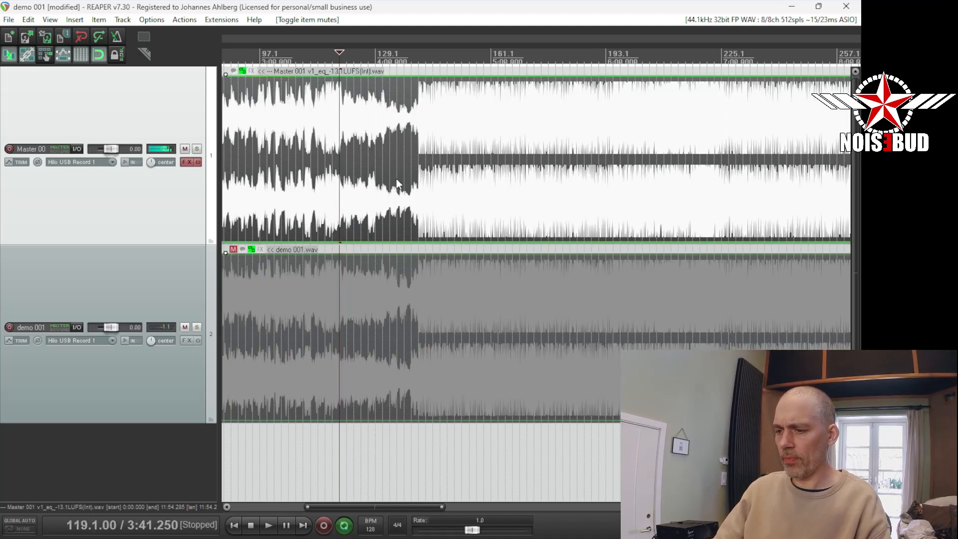
Ungroup the two items and normalize them together to -13.10 LUFS-I, using the option to normalize to the loudest item.
scroll(406, 208, "down", 5)
left_click(379, 209)
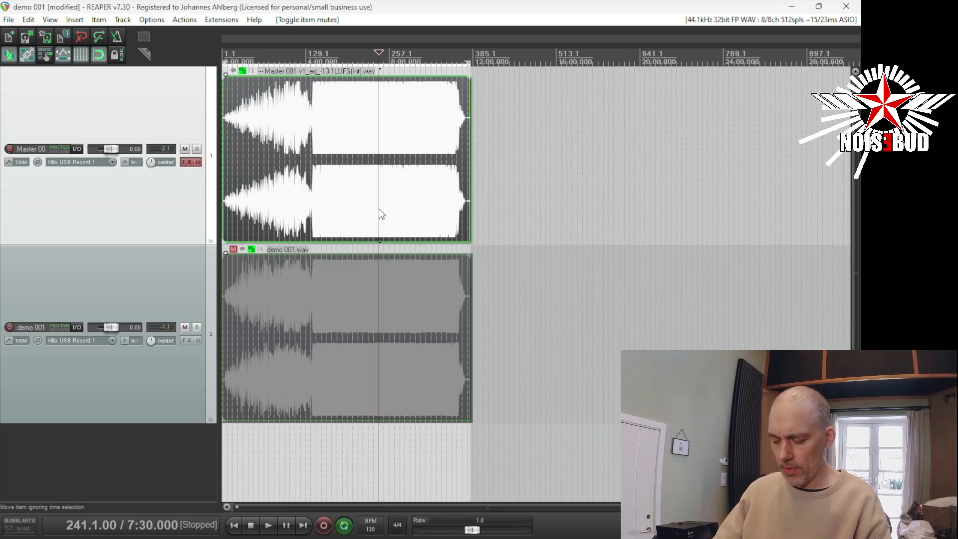
key("u")
double_click(360, 340)
left_click(656, 285)
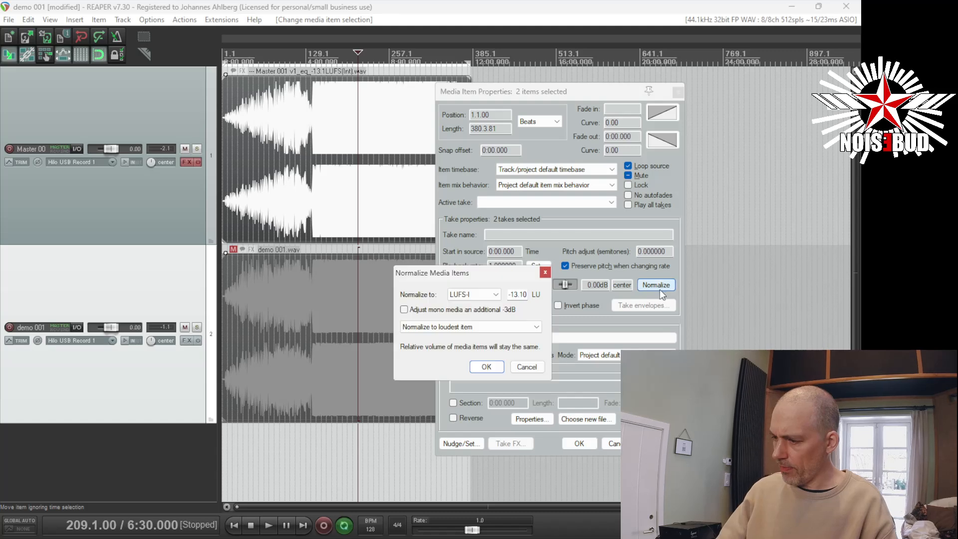
left_click(501, 365)
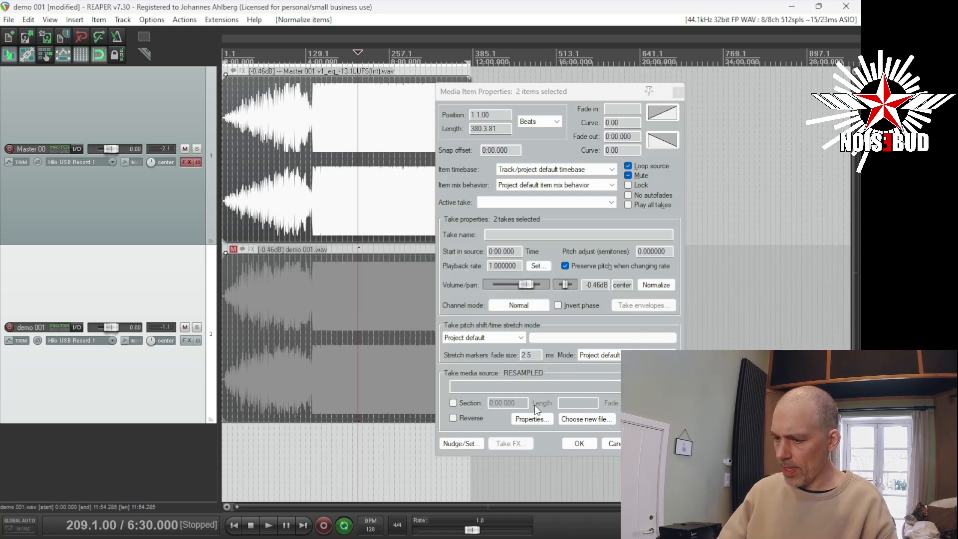
left_click(579, 443)
Reset the original master item's volume to 0 dB and analyze its loudness.
left_click(396, 202)
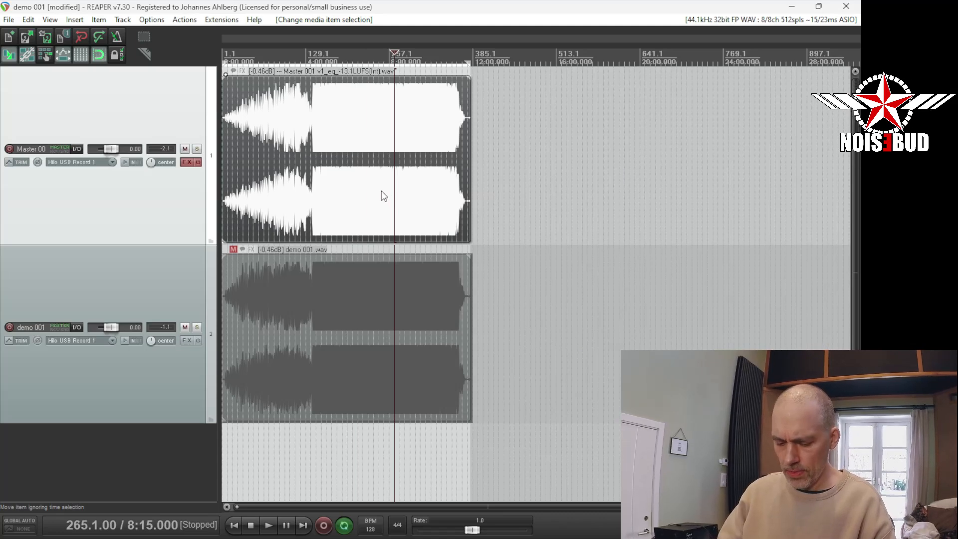
key("alt+shift+v")
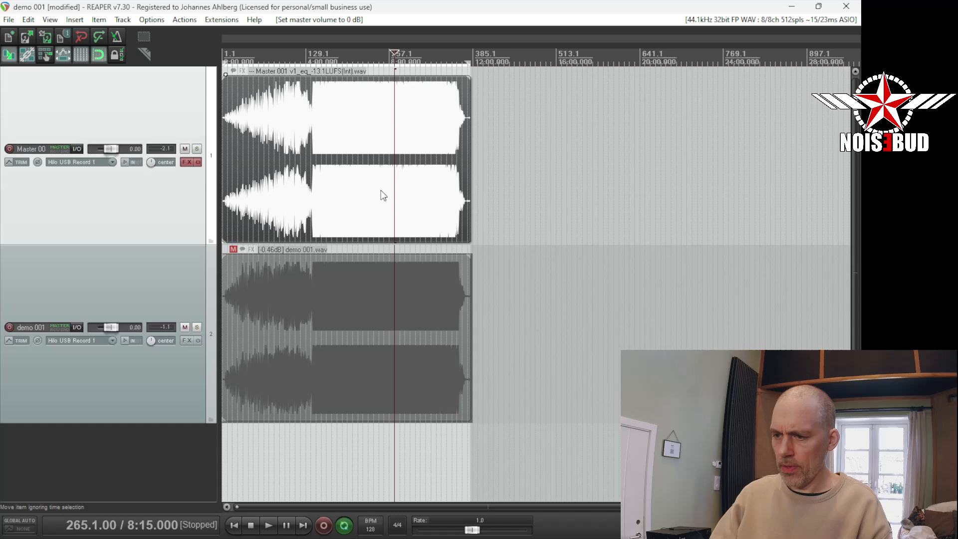
left_click(295, 296)
left_click(323, 232)
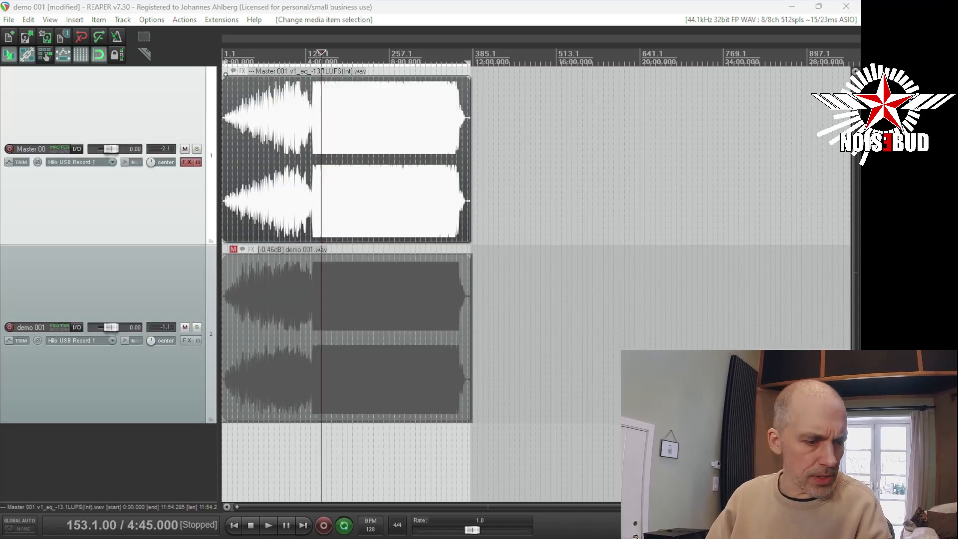
key("shift+l")
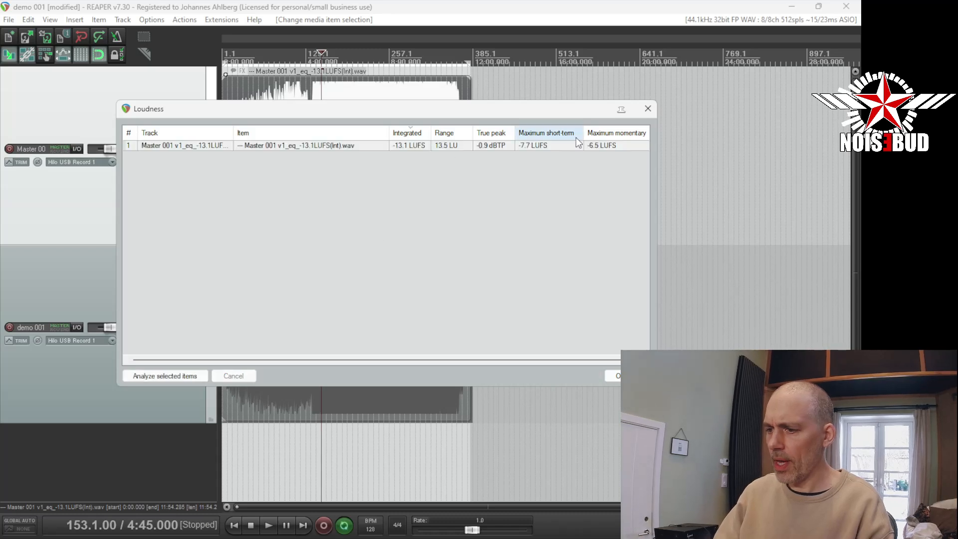
left_click(648, 109)
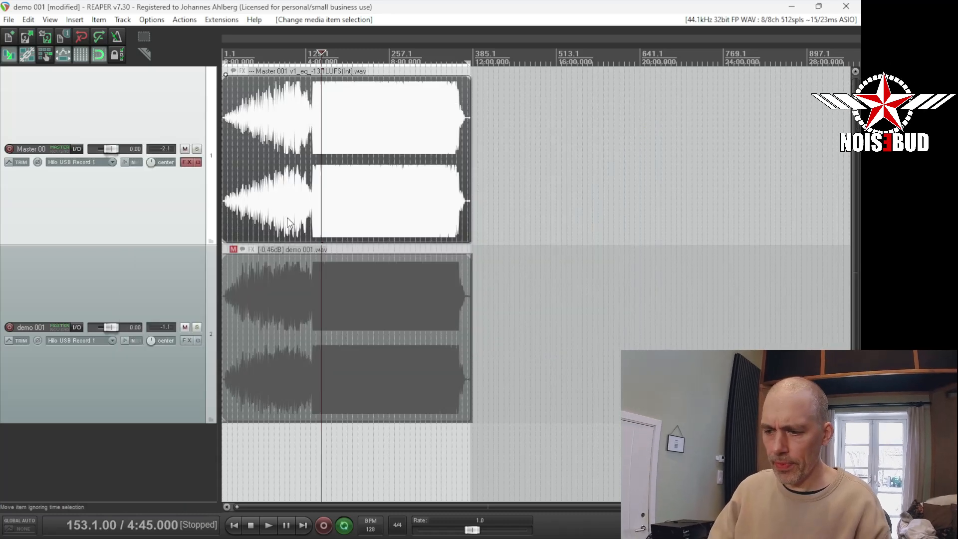
Group the original master and demo 001 items, and start playback just ahead of the loud section.
left_click_drag(417, 199, 199, 383)
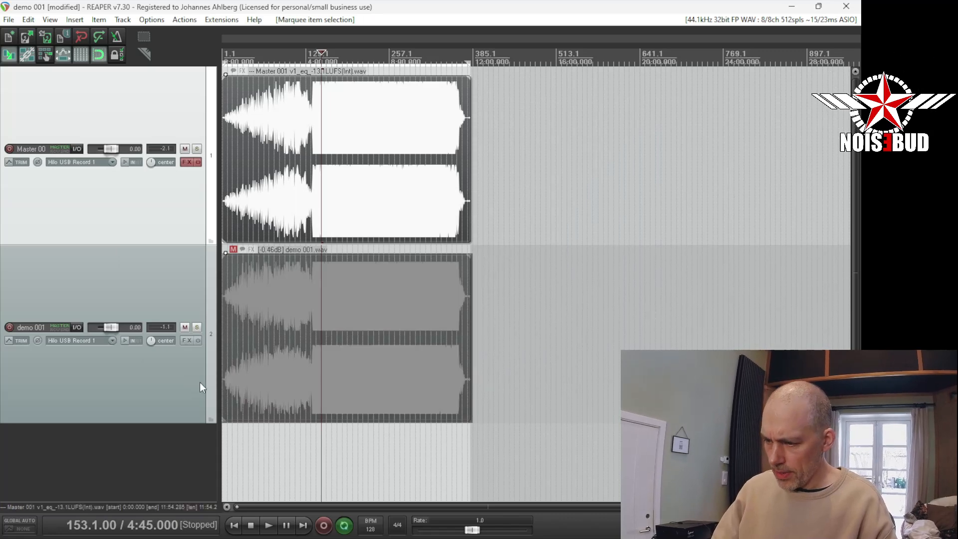
key("ctrl+g")
left_click(301, 314)
scroll(299, 319, "up", 2)
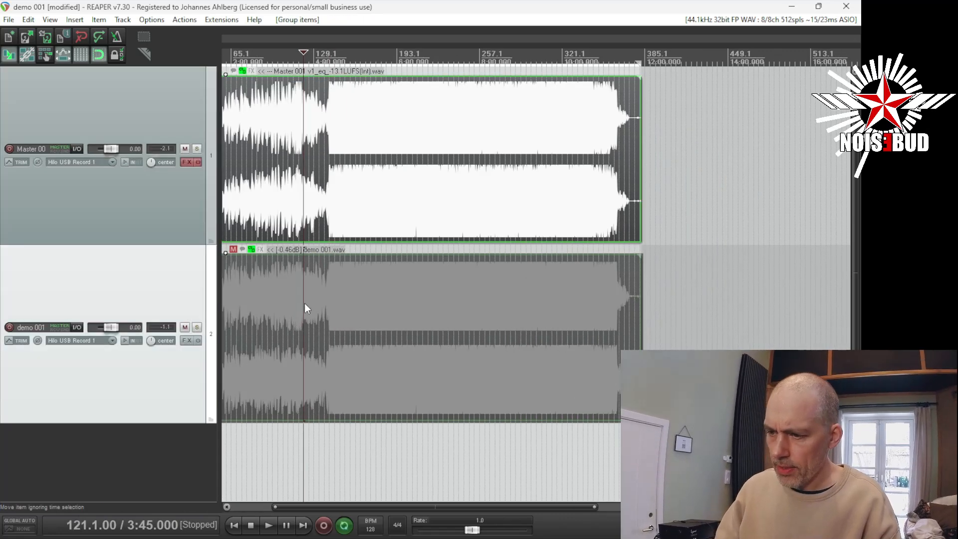
left_click(318, 303)
key("space")
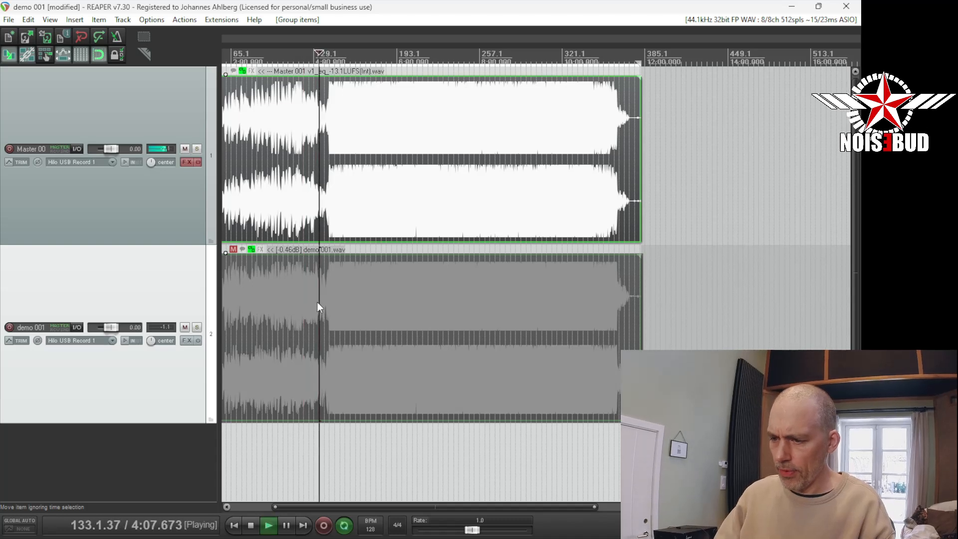
Alternate the grouped item mutes through the transition into the loud section to compare both versions, and stop playback.
key("ctrl+m")
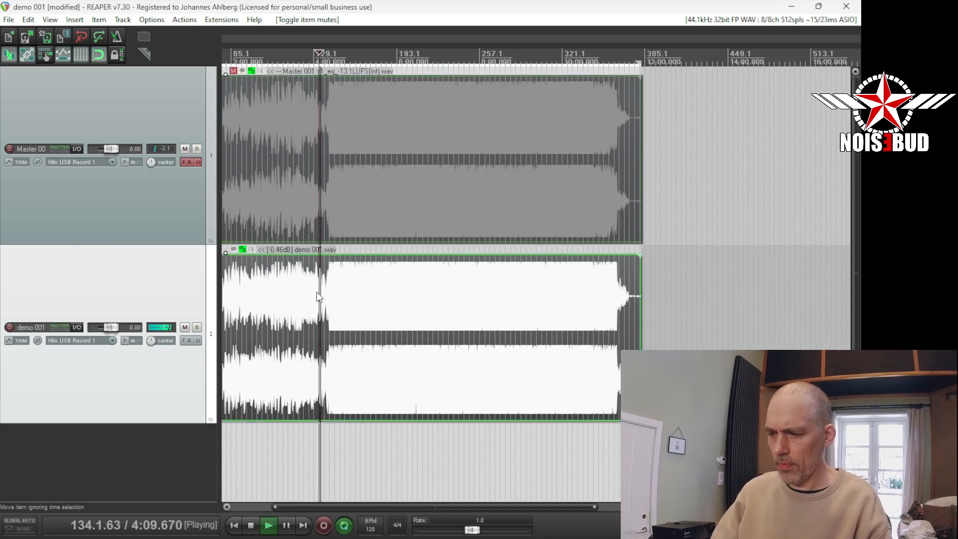
key("ctrl+m")
key("ctrl+m")
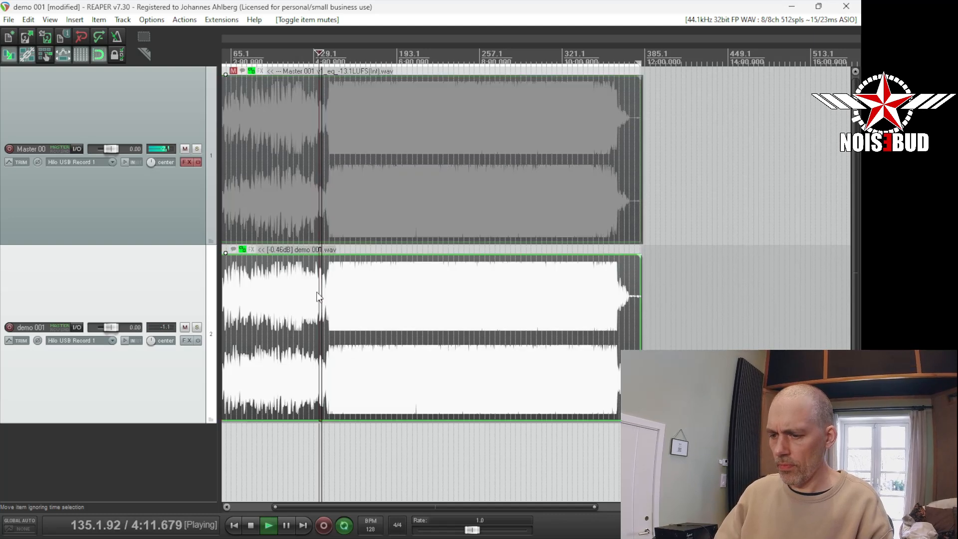
key("ctrl+m")
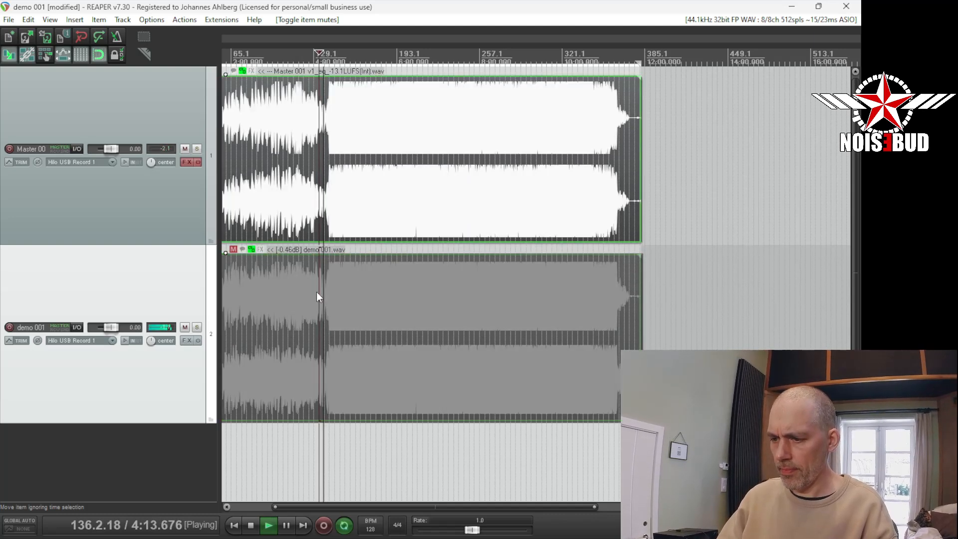
key("ctrl+m")
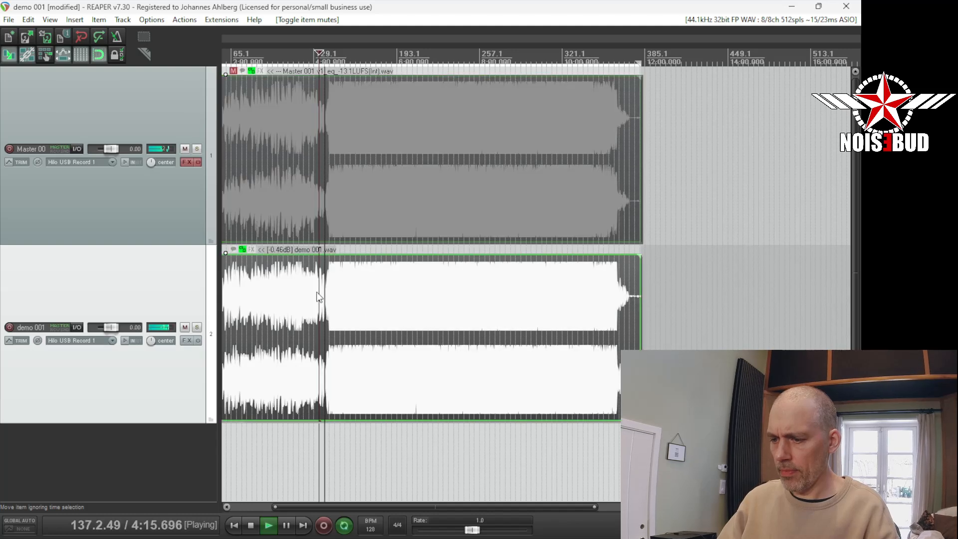
scroll(370, 285, "up", 3)
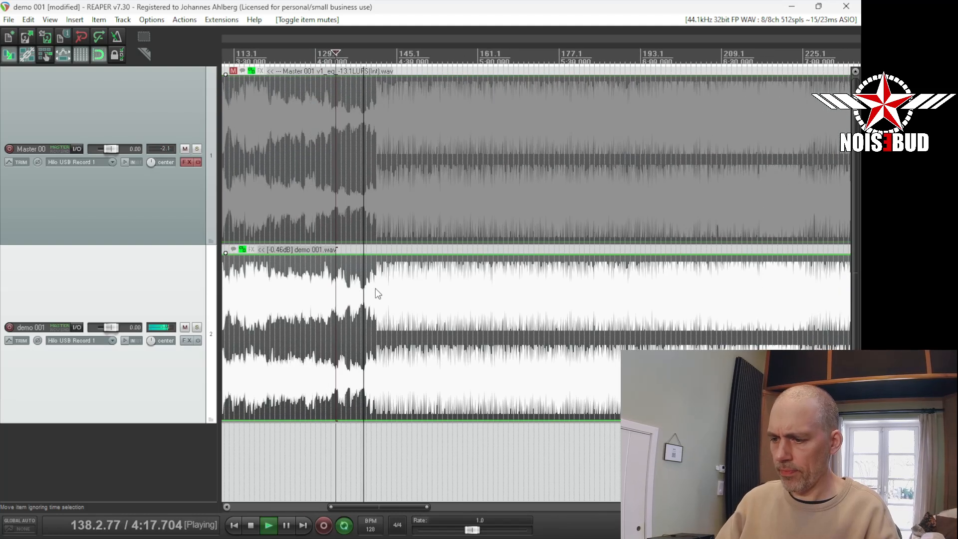
scroll(380, 301, "up", 3)
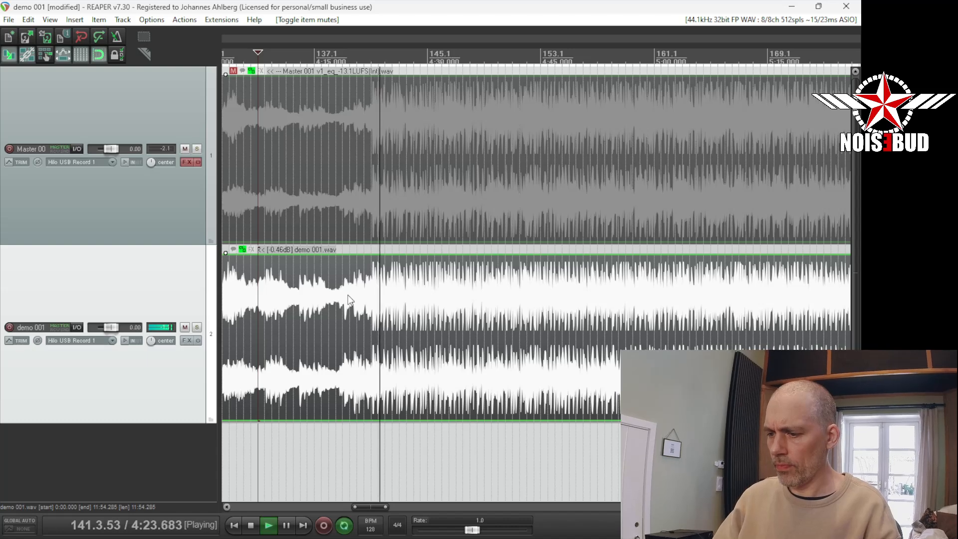
key("space")
Swap the grouped mutes to the original master and play it from just before the loud section's entry.
left_click(348, 249)
key("ctrl+m")
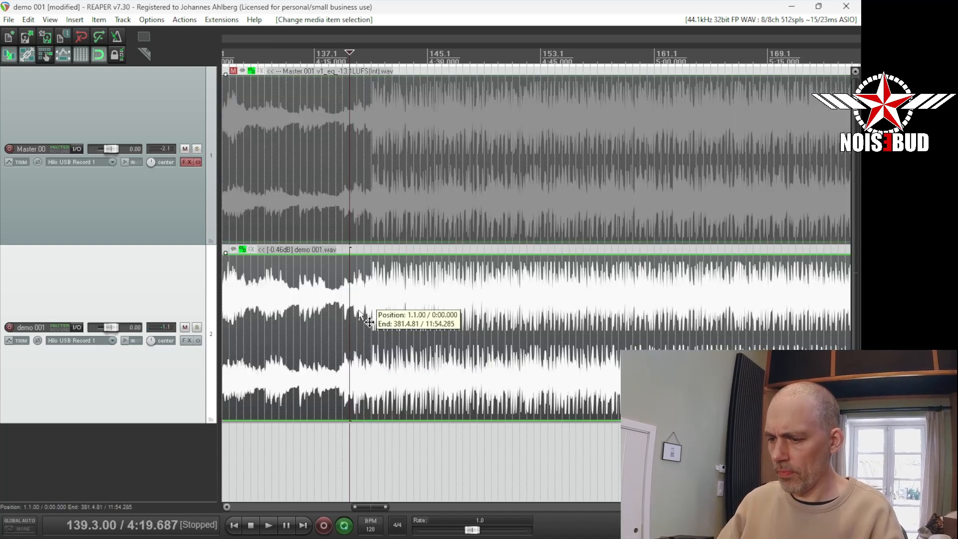
left_click(357, 250)
key("space")
scroll(354, 246, "up", 2)
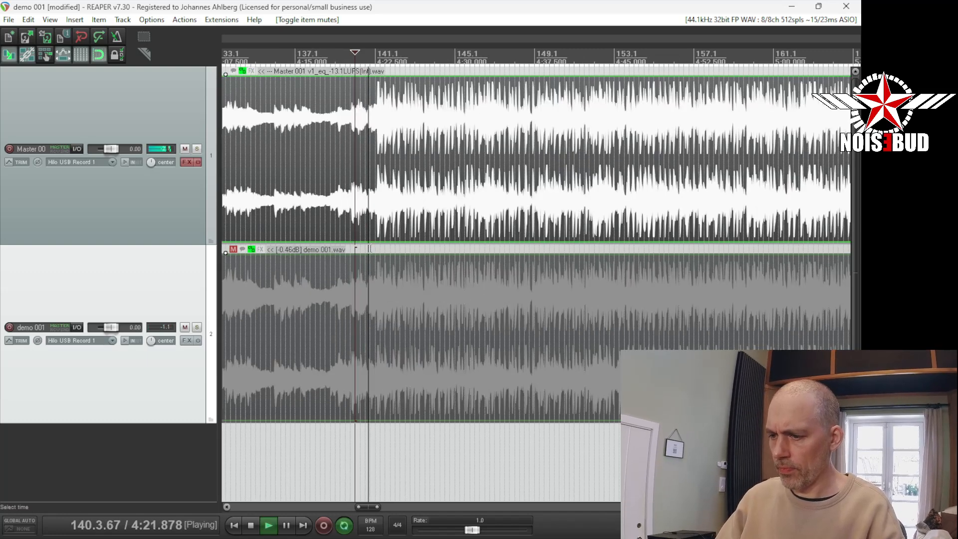
key("space")
Switch the grouped mutes to the render and play it from 4:17.812 through the loud section's entry.
left_click(326, 287)
key("ctrl+m")
key("space")
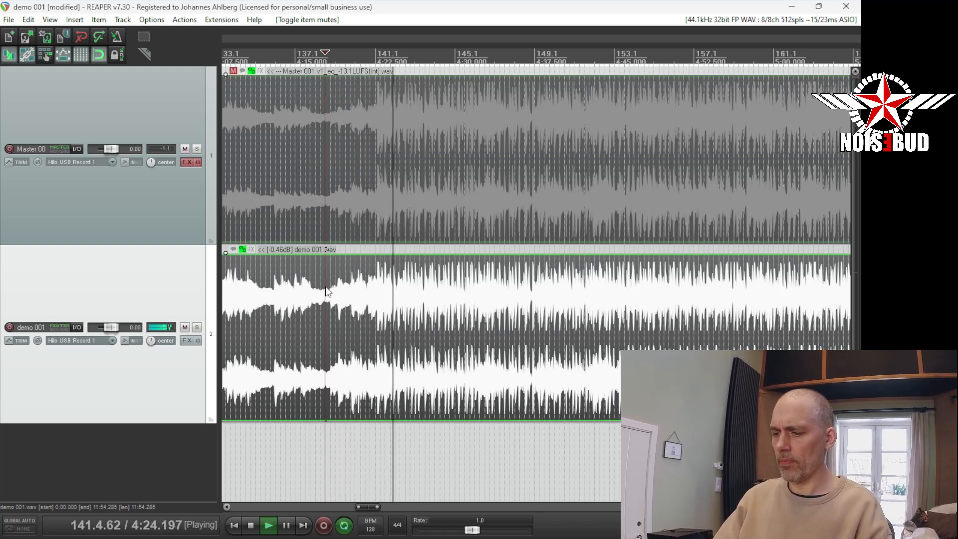
scroll(414, 256, "down", 2)
key("space")
scroll(414, 256, "down", 5)
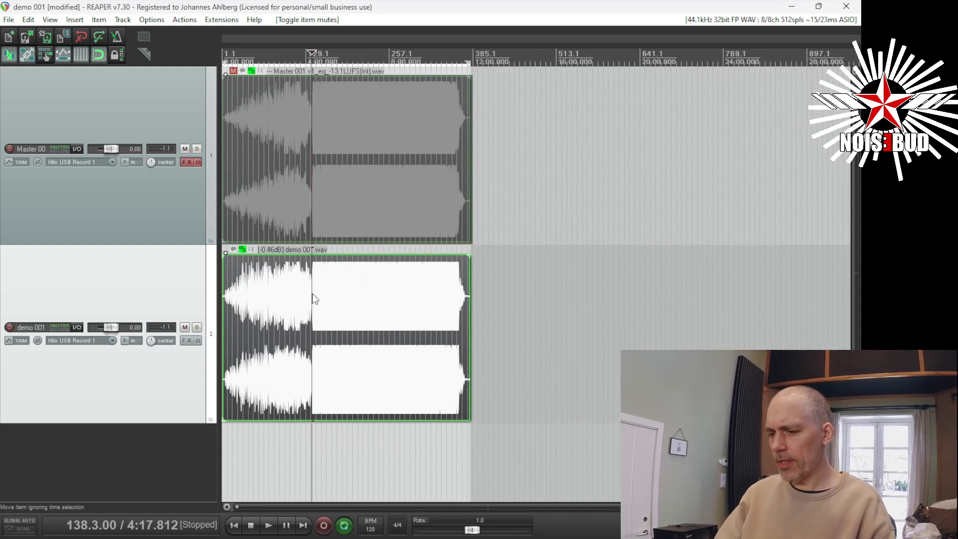
scroll(313, 302, "up", 2)
scroll(274, 320, "down", 3)
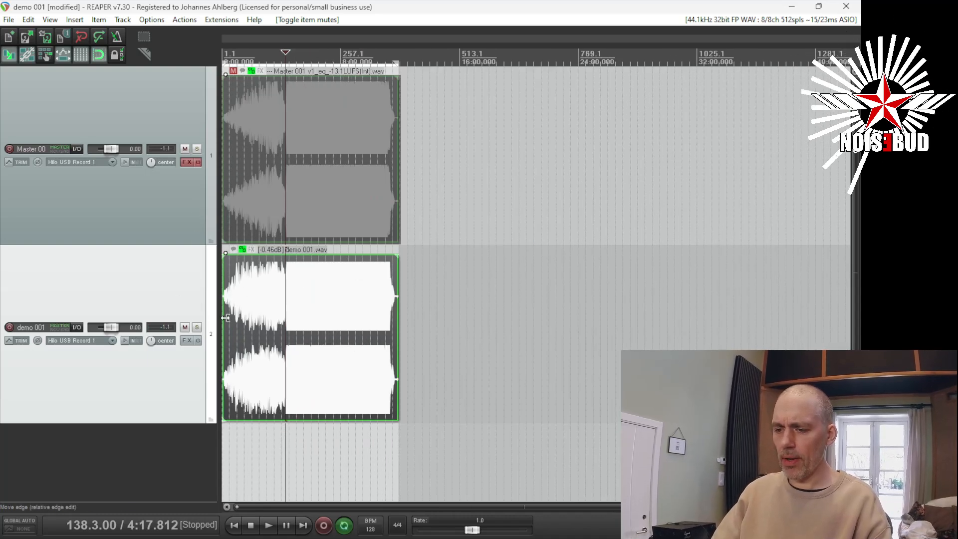
Ungroup the two items and mute the demo 001 track.
left_click(274, 300)
key("u")
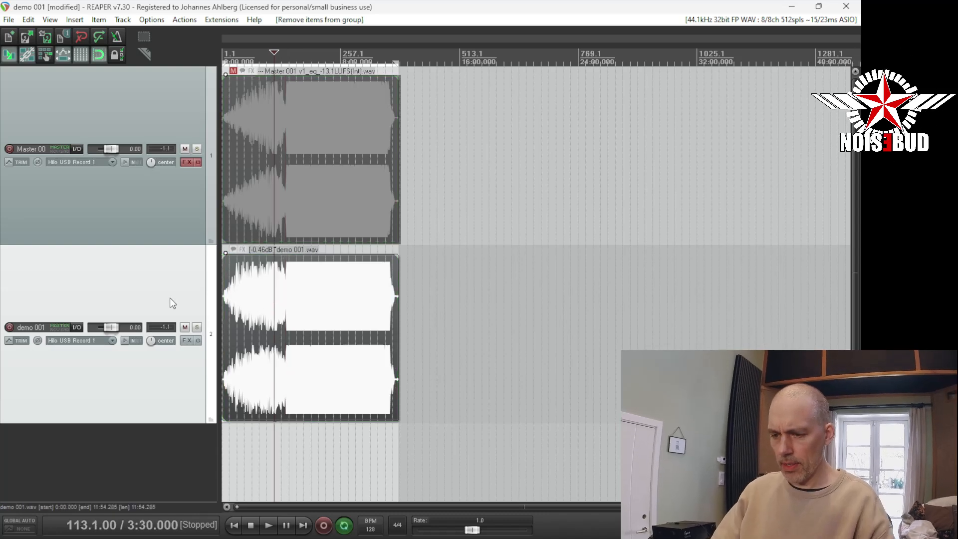
left_click(185, 328)
Enable the Master 001 track's effects and show Purr-Static Alpha002 in its own floating window, closing the effects chain.
left_click(198, 162)
left_click(186, 162)
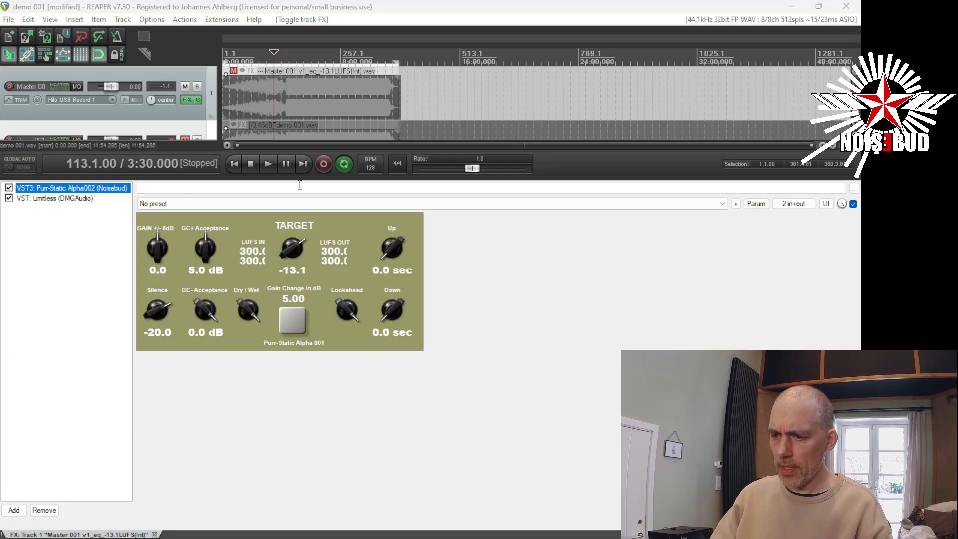
double_click(119, 189)
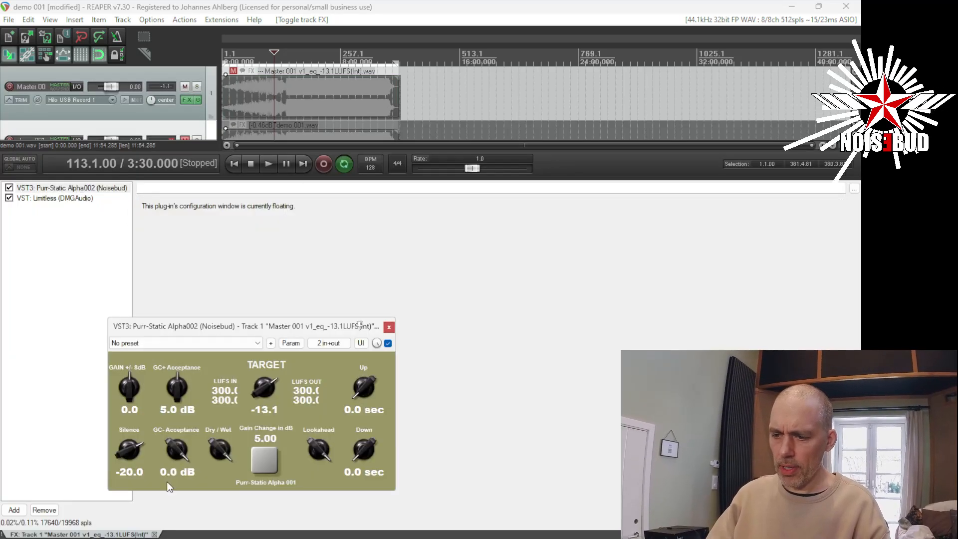
left_click(157, 533)
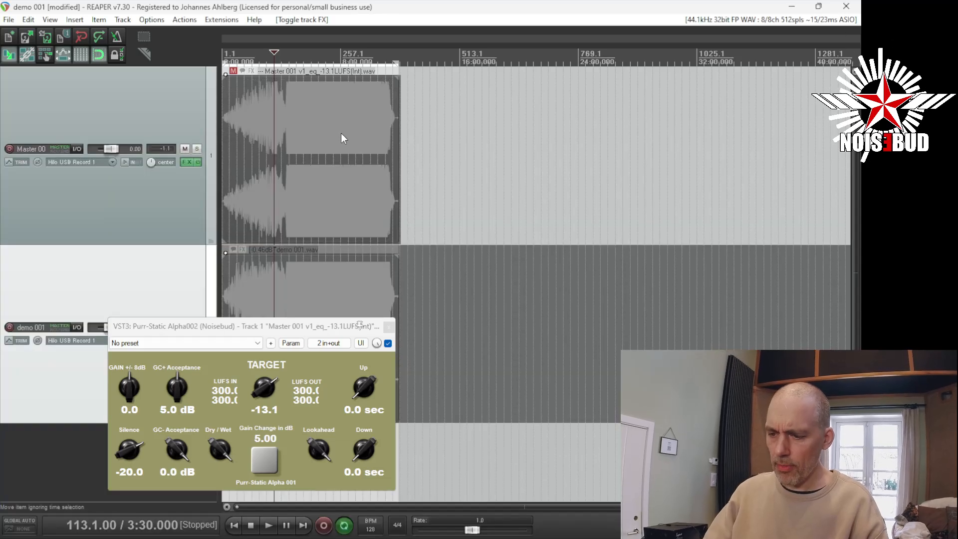
Unmute the master item and play from 4:09.375 into the loud section to watch Purr-Static's LUFS and gain change readings.
scroll(233, 170, "up", 5)
left_click(315, 133)
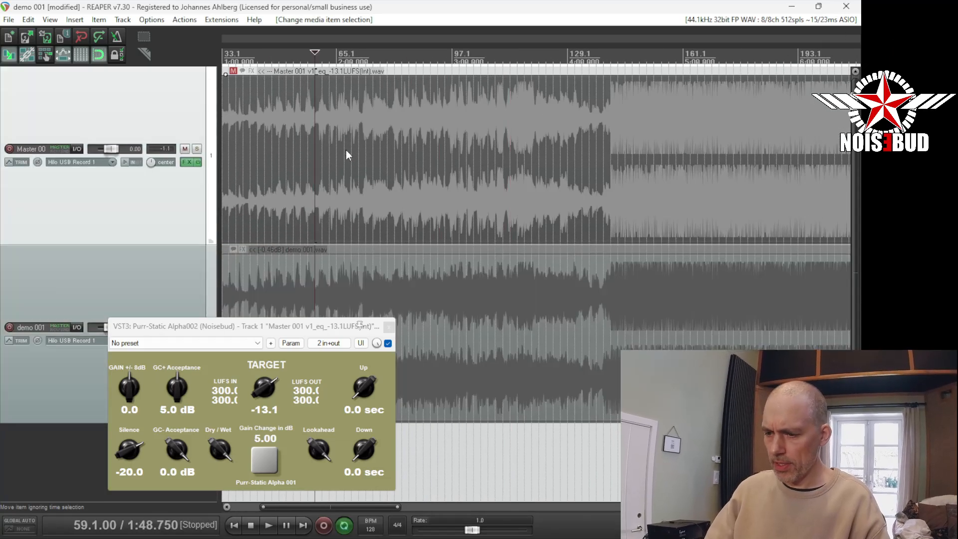
key("alt+m")
scroll(624, 155, "up", 4)
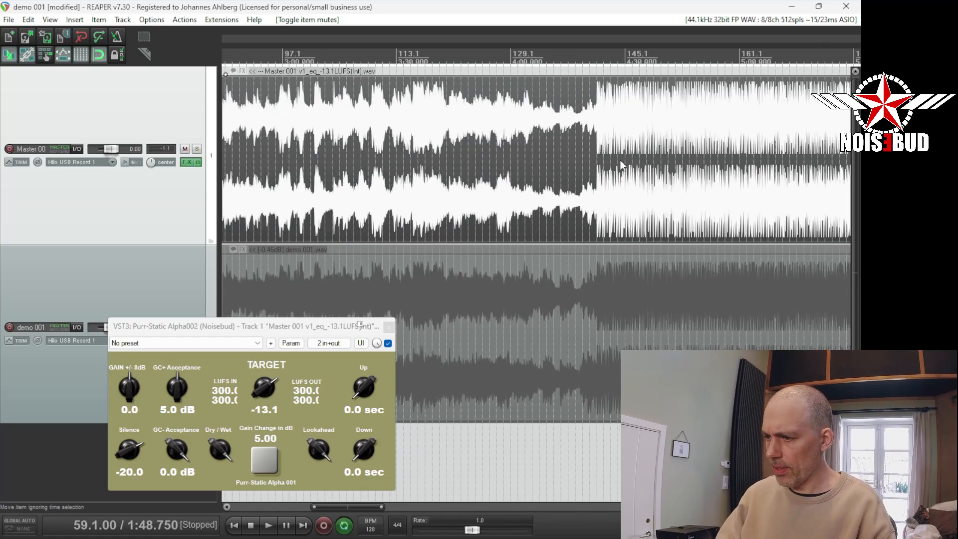
left_click(476, 133)
key("space")
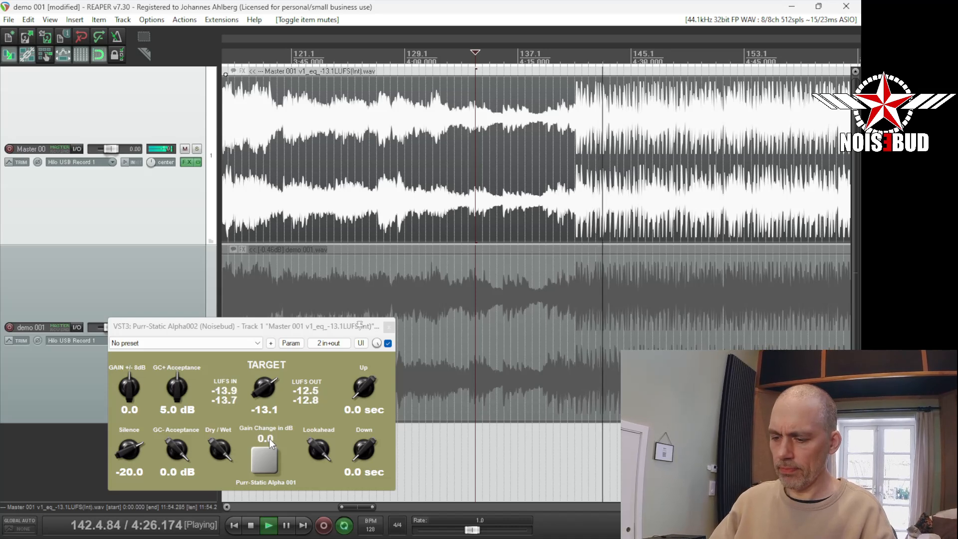
key("space")
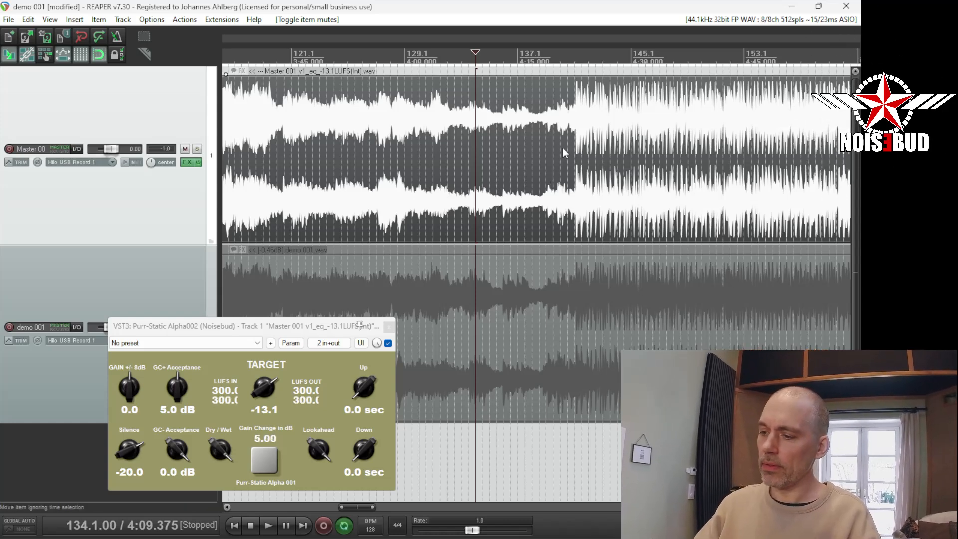
Delete the demo 001 render track.
scroll(550, 157, "down", 4)
scroll(549, 157, "down", 4)
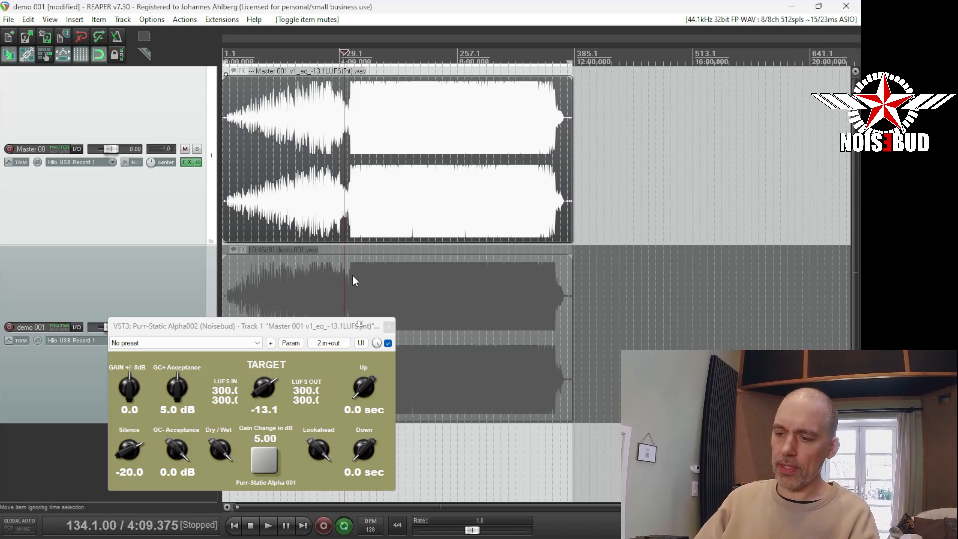
left_click(180, 265)
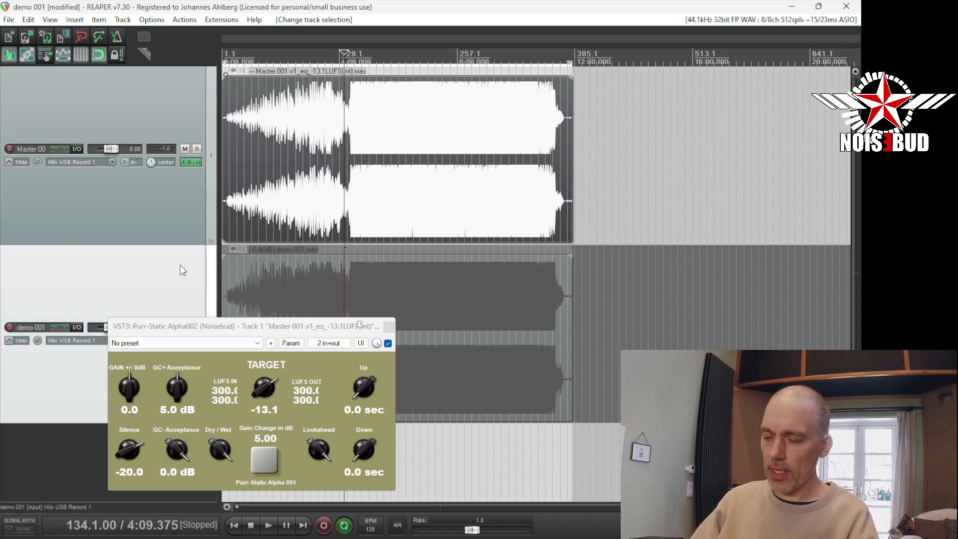
key("Delete")
left_click(417, 310)
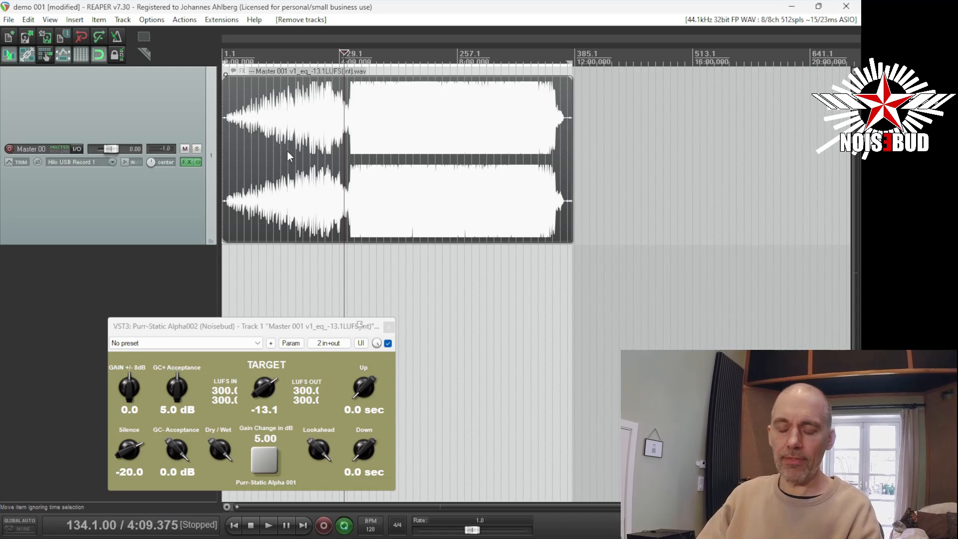
Set Purr-Static's GC+ Acceptance to 3 dB and reduce its Dry/Wet mix.
double_click(170, 412)
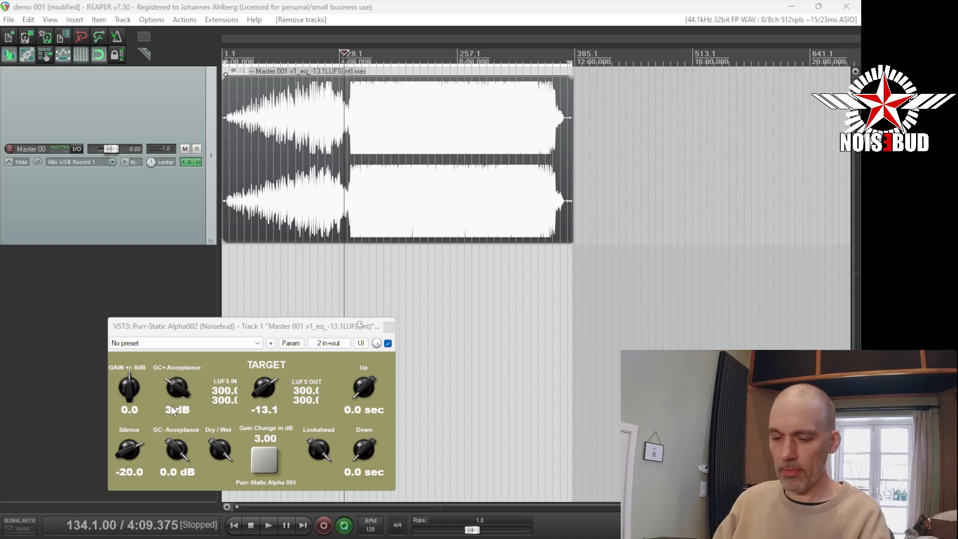
left_click(229, 453)
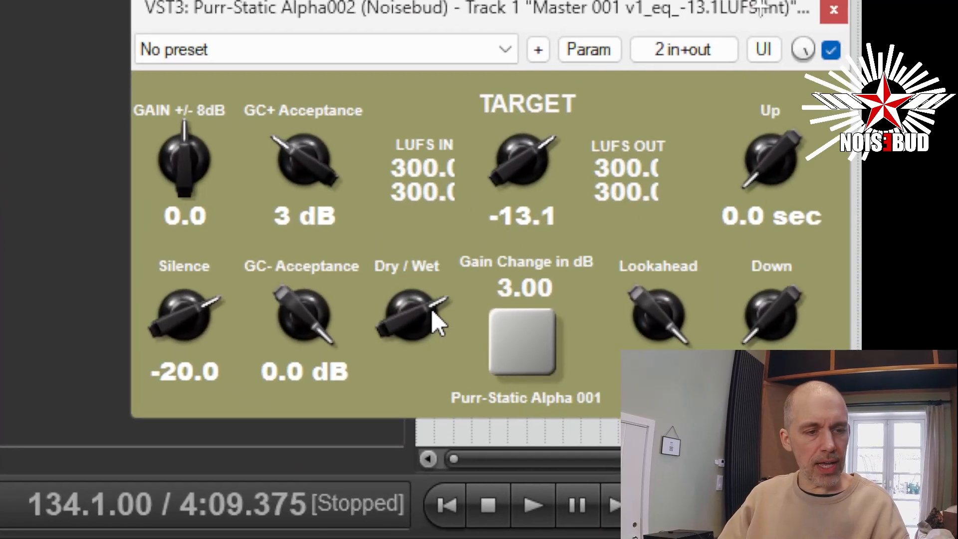
mouse_move(433, 321)
left_mouse_down()
mouse_move(432, 338)
mouse_move(432, 319)
left_mouse_up()
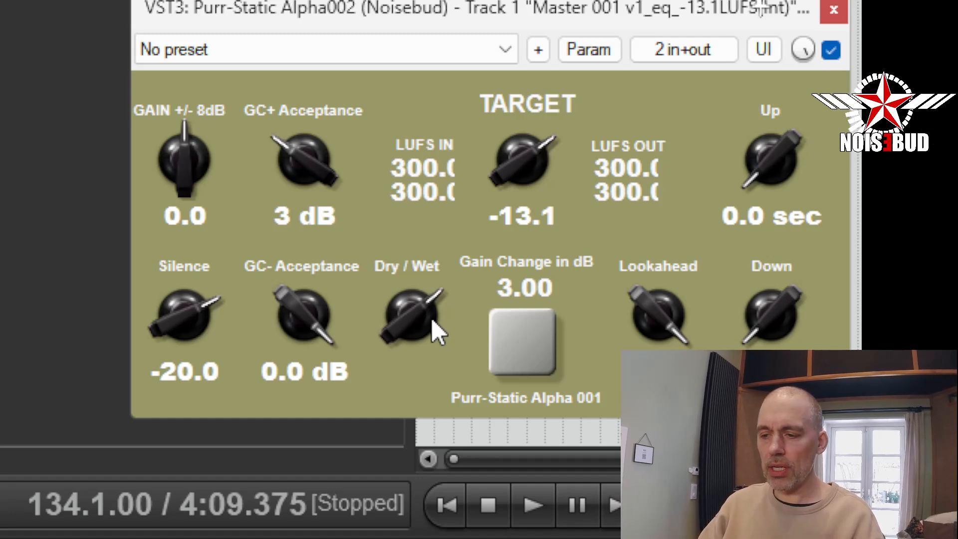
Set Purr-Static's Down time to 0.4 sec and its Up time to 0.7 sec.
left_click_drag(769, 322, 769, 290)
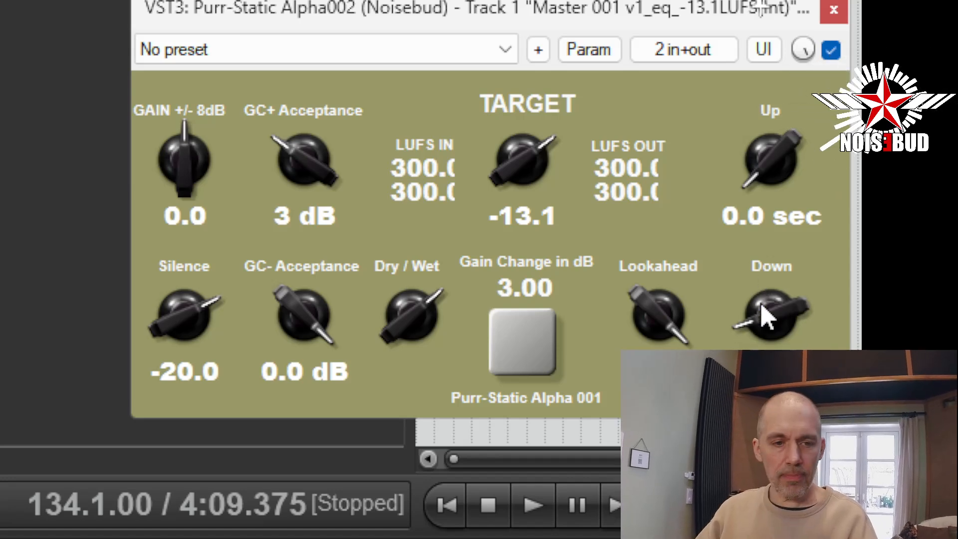
scroll(761, 305, "up", 1)
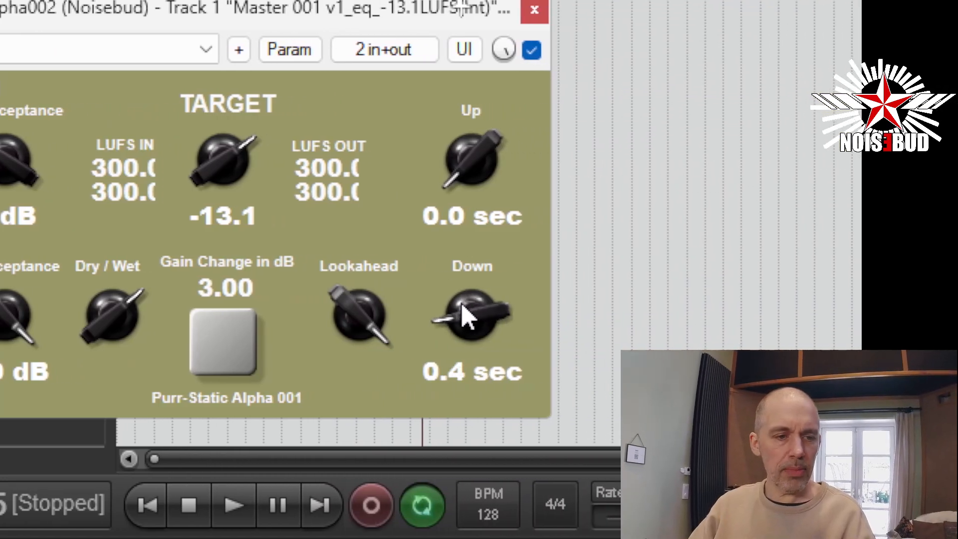
left_click_drag(483, 151, 479, 86)
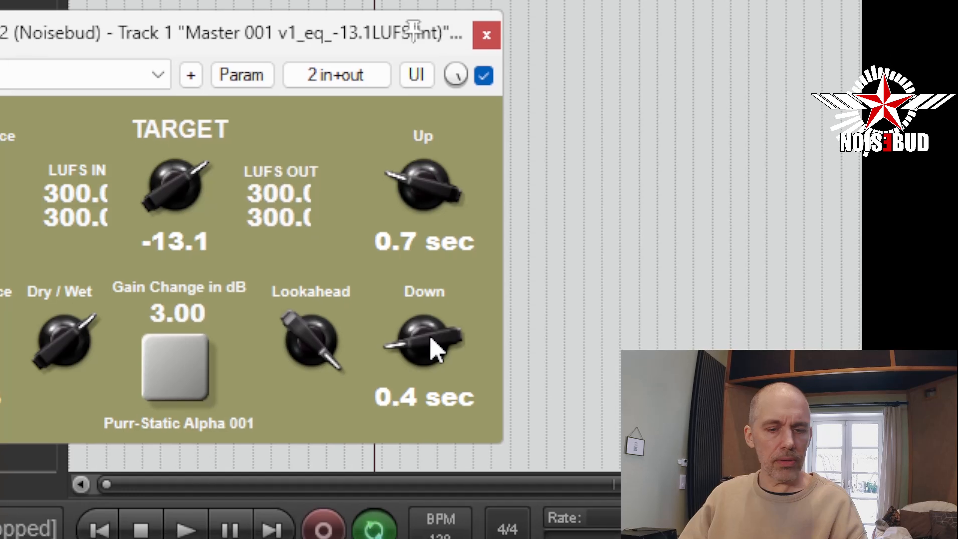
Fine-tune Purr-Static's Down time to 0.7 sec and close the plugin window.
scroll(431, 347, "up", 2)
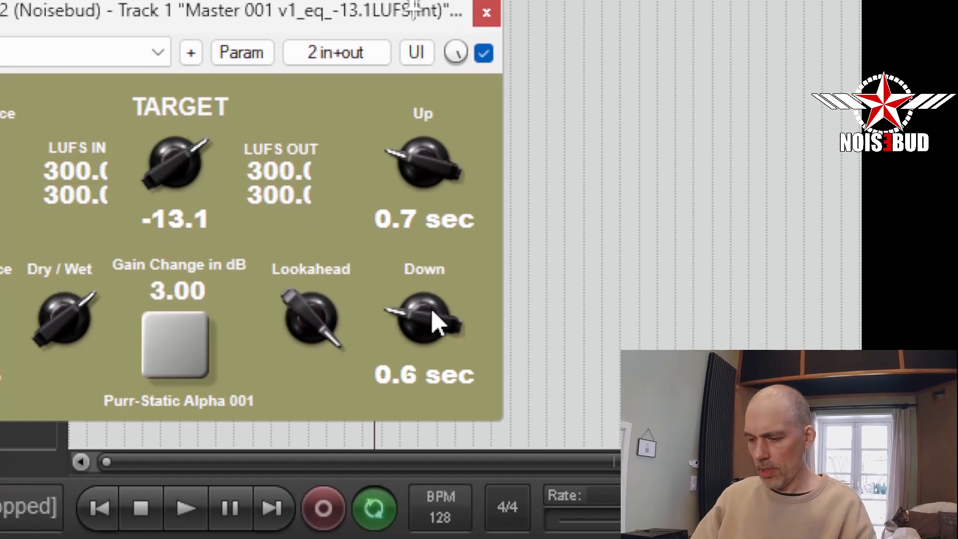
scroll(433, 322, "up", 1)
scroll(433, 322, "up", 1)
scroll(433, 322, "down", 2)
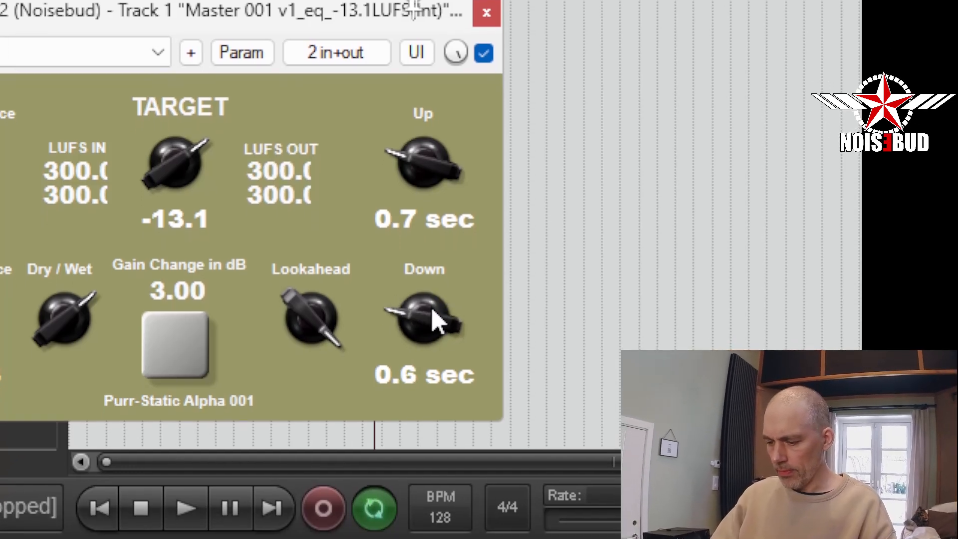
scroll(434, 319, "up", 1)
scroll(443, 154, "up", 1)
scroll(443, 167, "down", 1)
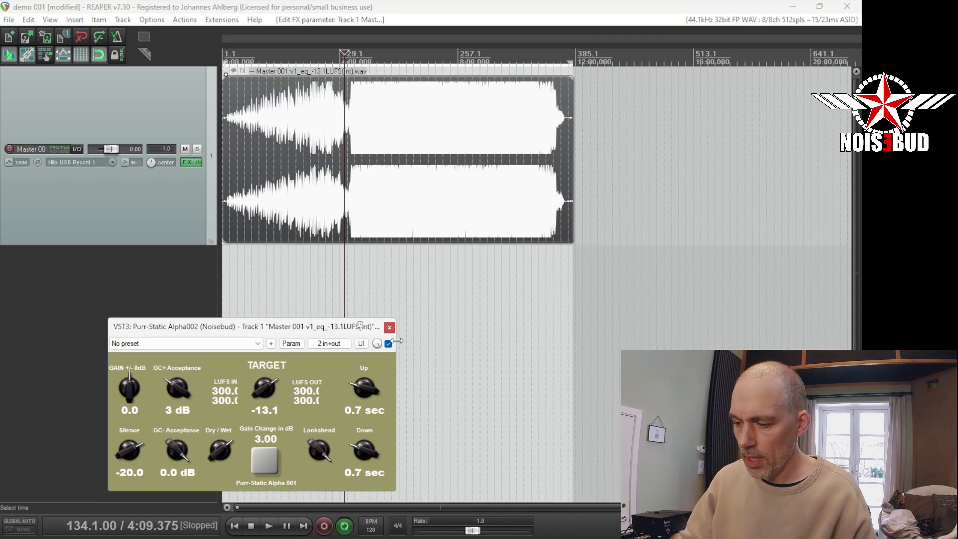
left_click(389, 327)
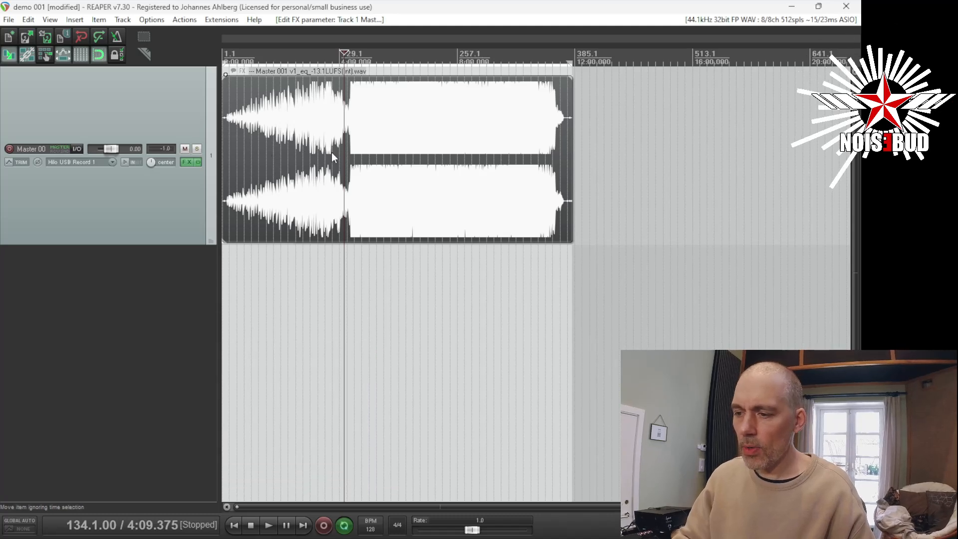
Split the master item at bar 139, in the quiet passage before the drop, and overlap the two parts with a crossfade.
left_click(346, 142)
scroll(358, 146, "up", 3)
left_click(390, 154)
key("s")
left_click_drag(394, 158, 390, 157)
Move the Master track's Purr-Static and Limitless chain onto the intro item only and close the FX window.
left_click_drag(191, 162, 271, 136)
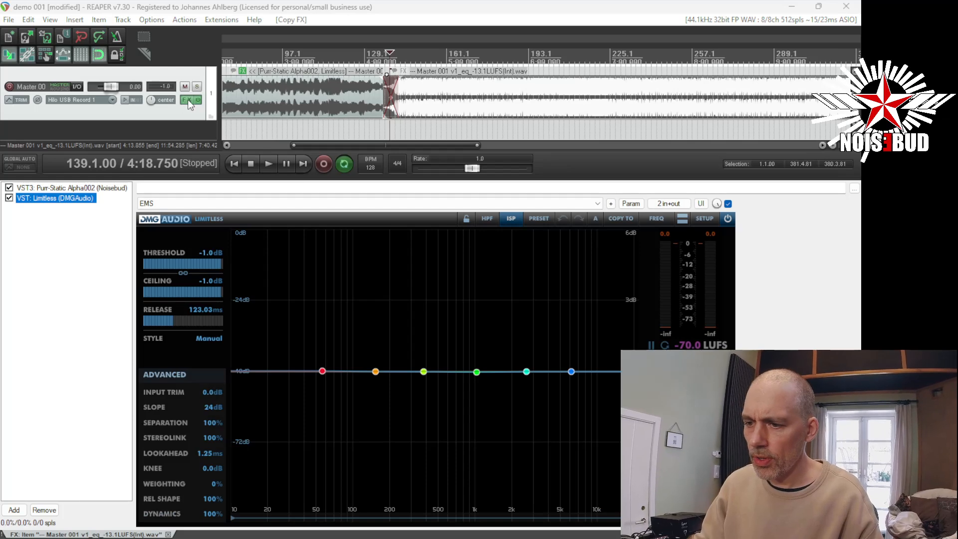
left_click(265, 101)
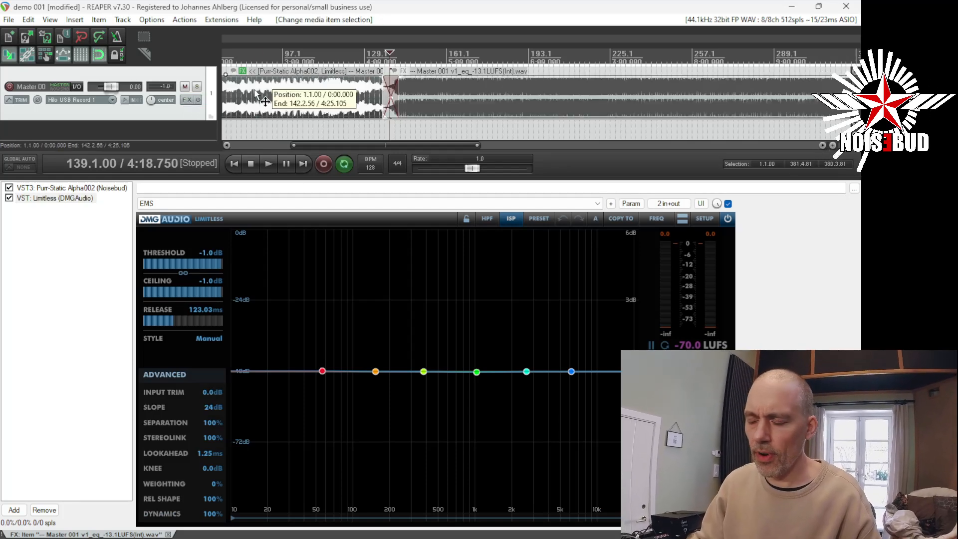
scroll(311, 112, "down", 3)
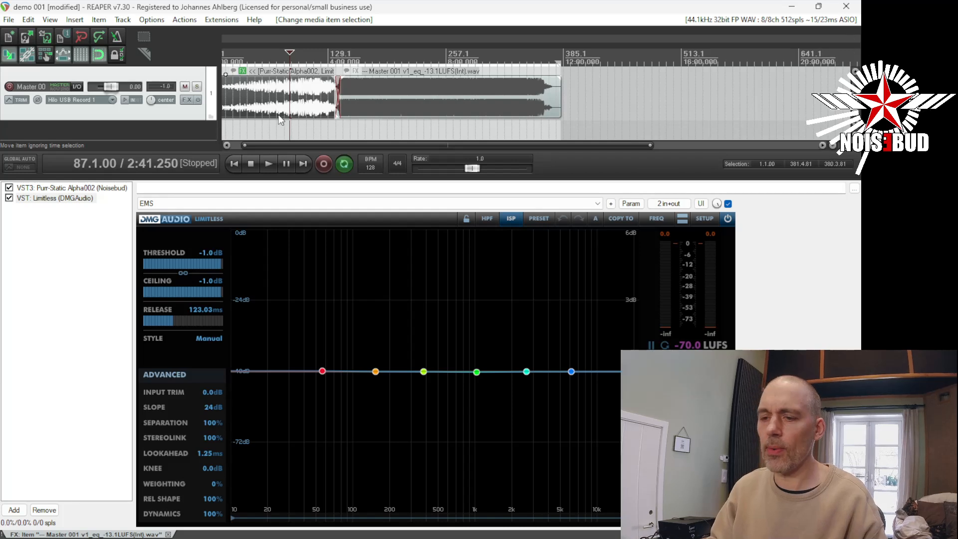
left_click(299, 98)
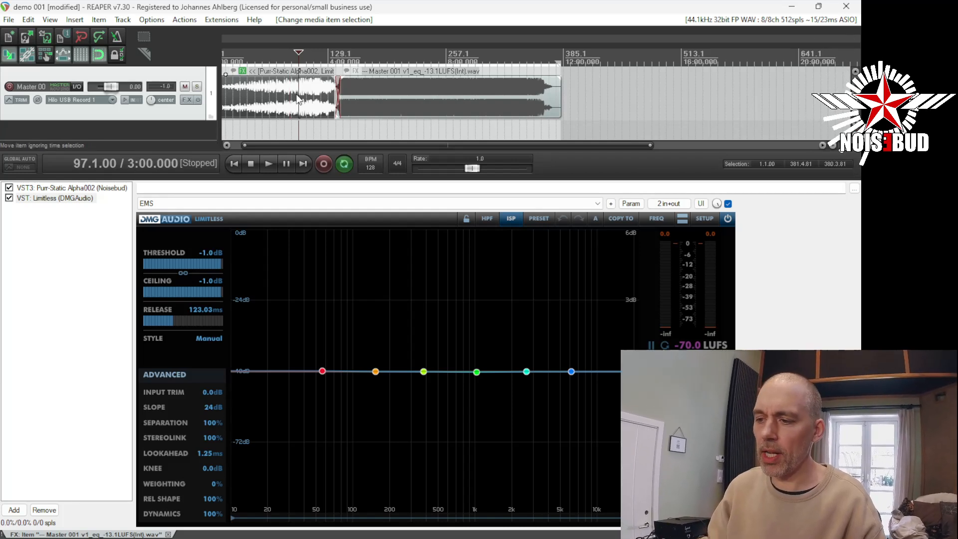
left_click(425, 95)
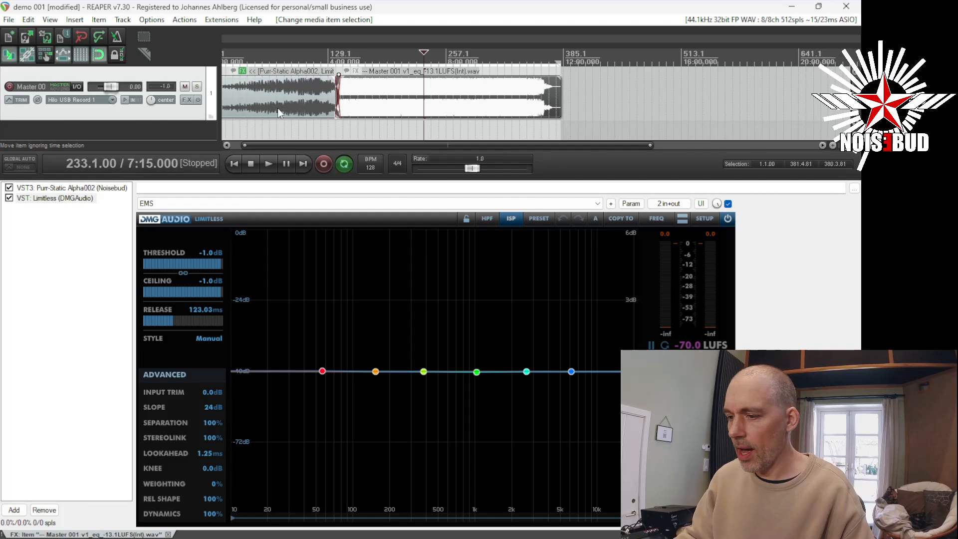
left_click(167, 535)
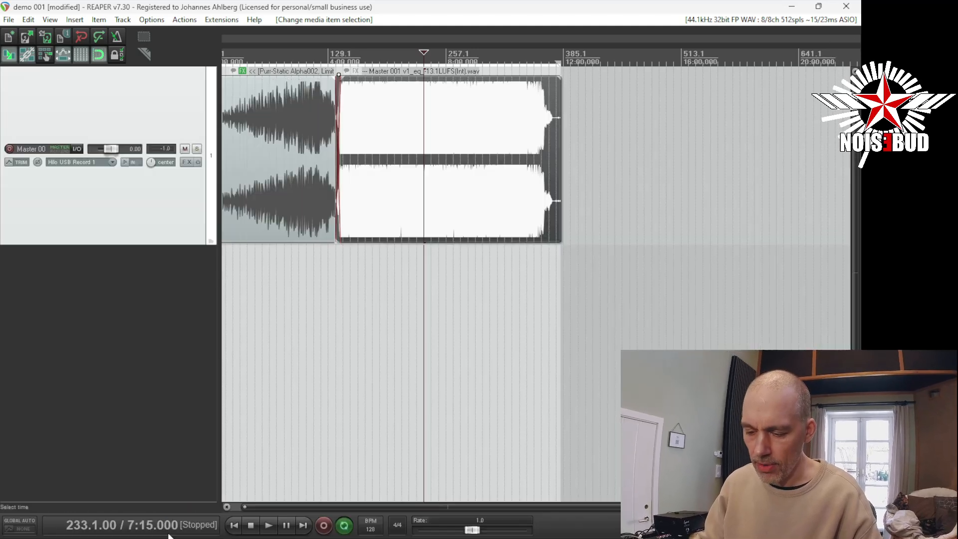
Render the selected Master track to demo 001.wav as 24-bit stereo WAV, overwriting the existing file, and close the render windows.
key("ctrl+alt+r")
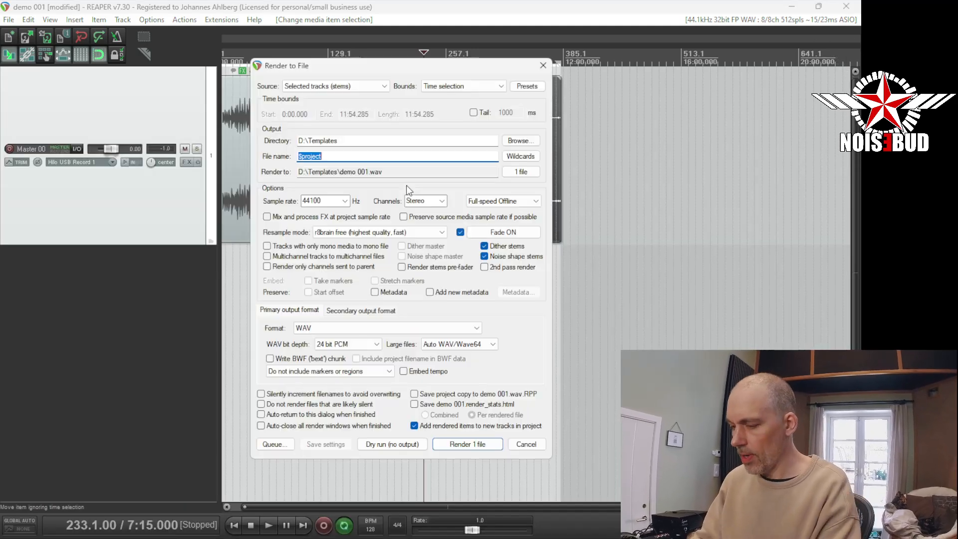
left_click(493, 444)
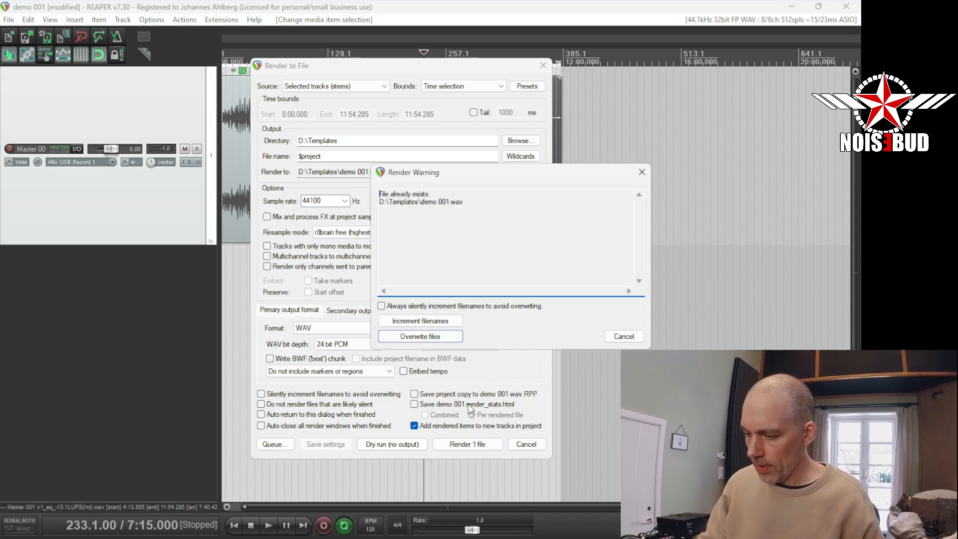
left_click(448, 335)
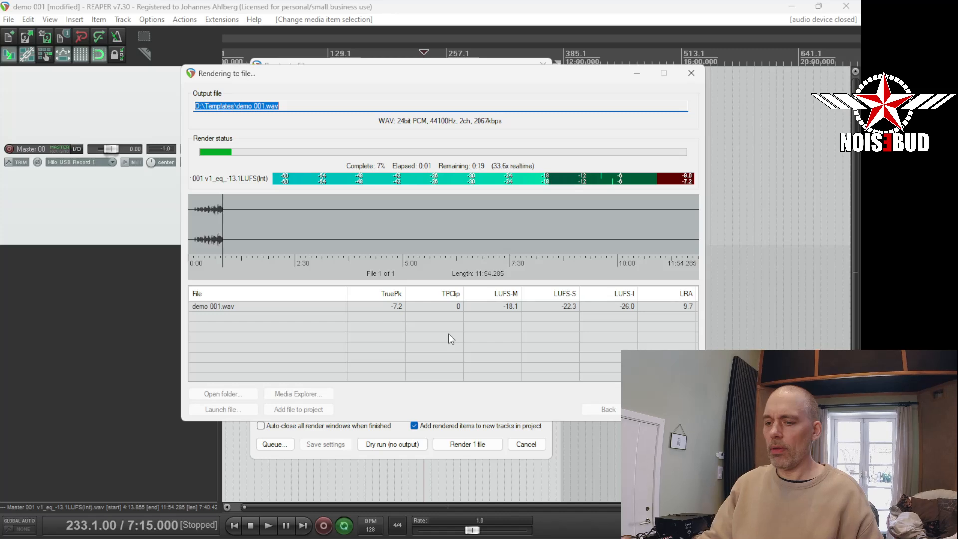
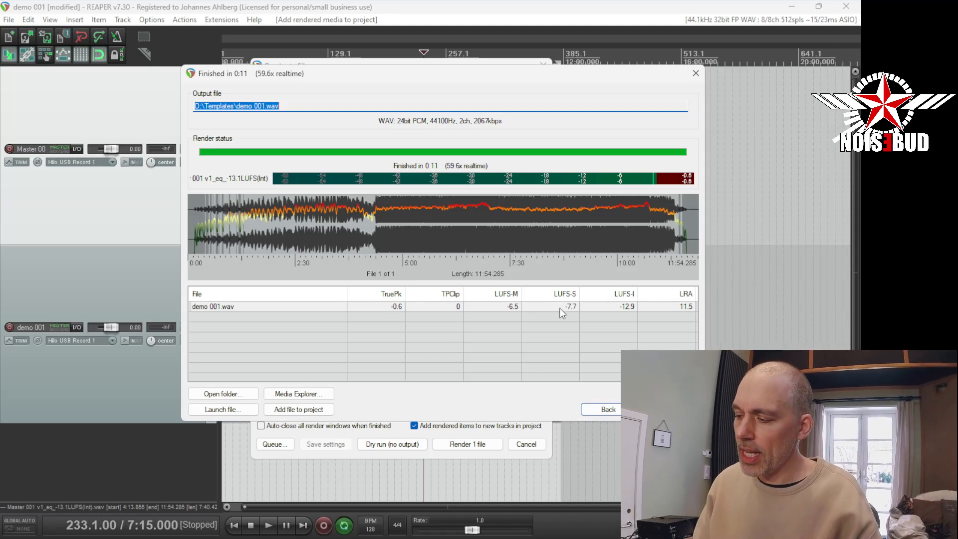
left_click(669, 409)
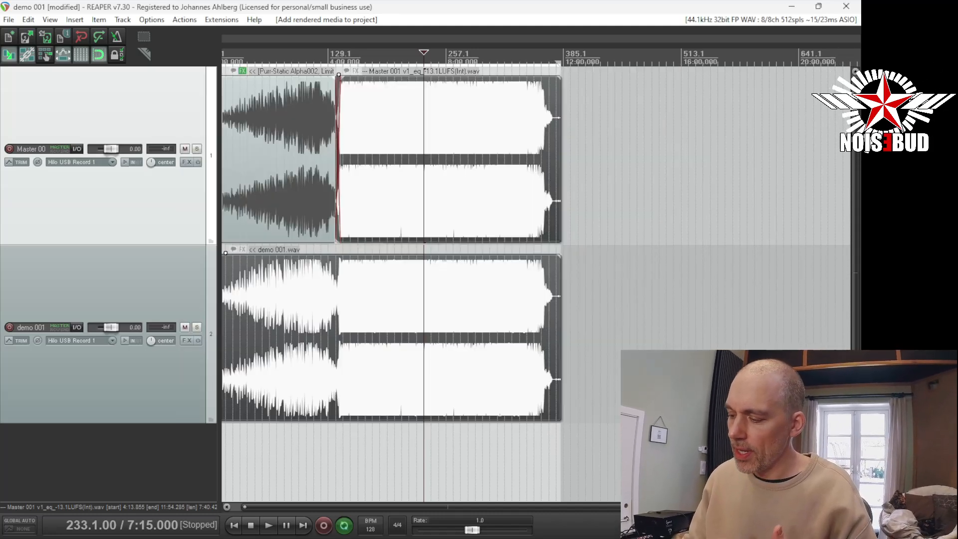
Shorten the intro item so its crossfade ends at the drop at bar 141.
left_click(340, 284)
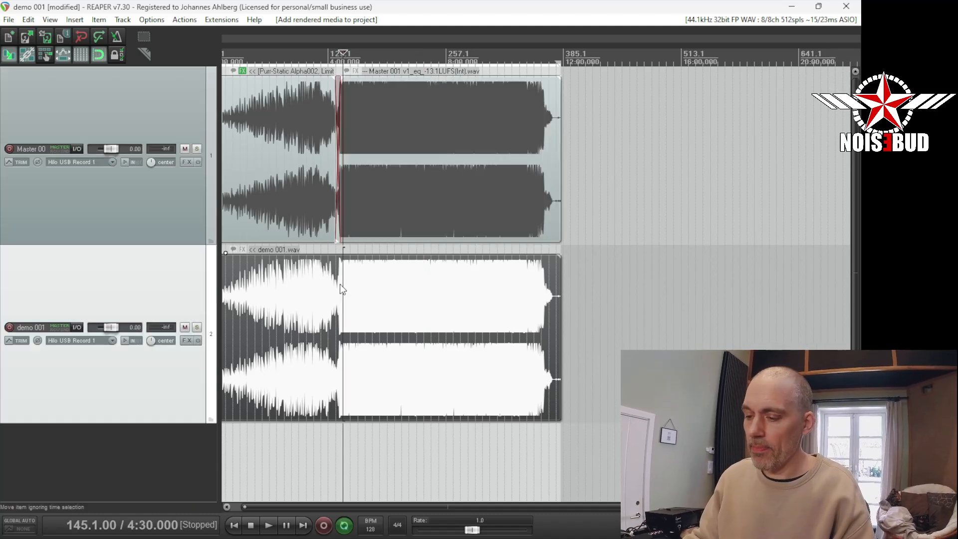
scroll(340, 283, "up", 8)
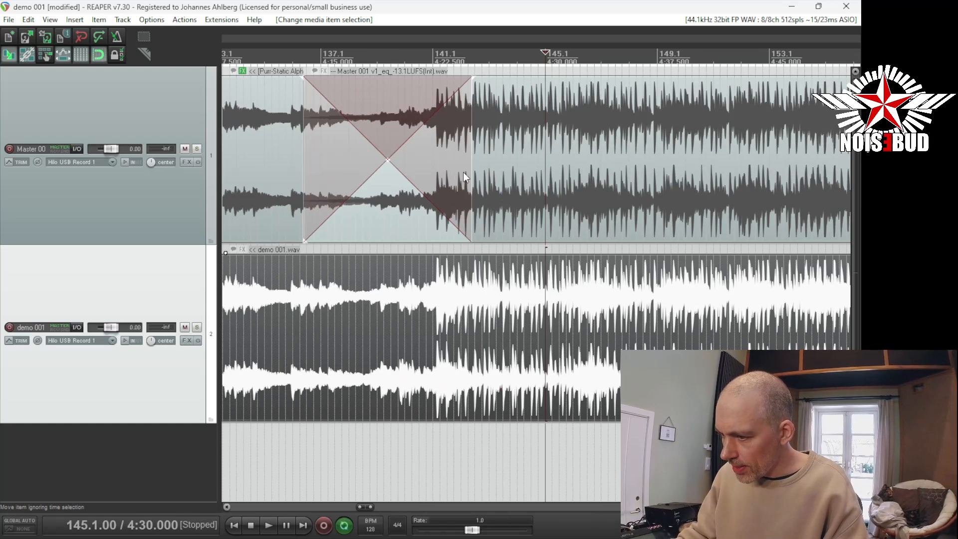
left_click_drag(472, 172, 434, 169)
scroll(466, 177, "down", 5)
scroll(467, 179, "down", 5)
Normalize the rendered demo 001 item to -13.10 LUFS-I.
left_click(404, 290)
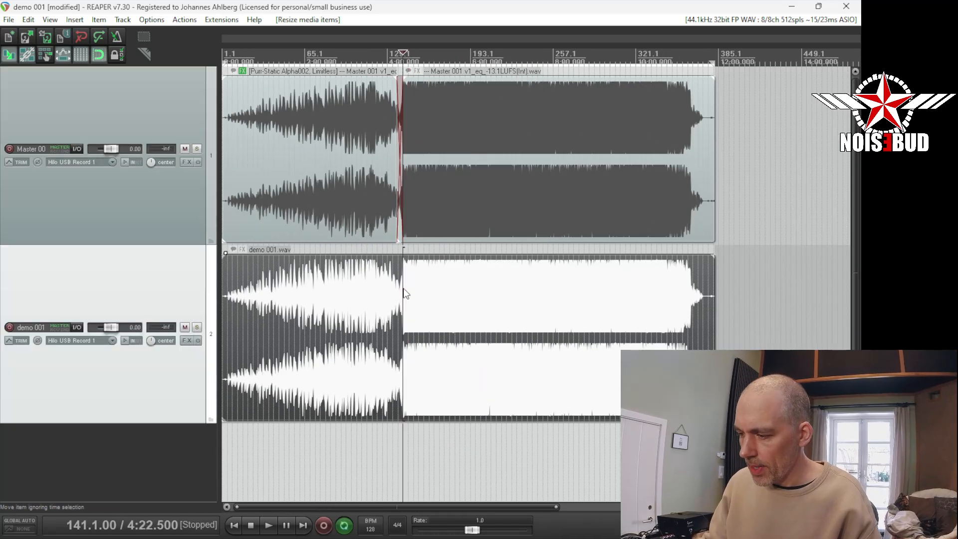
double_click(441, 292)
left_click(670, 284)
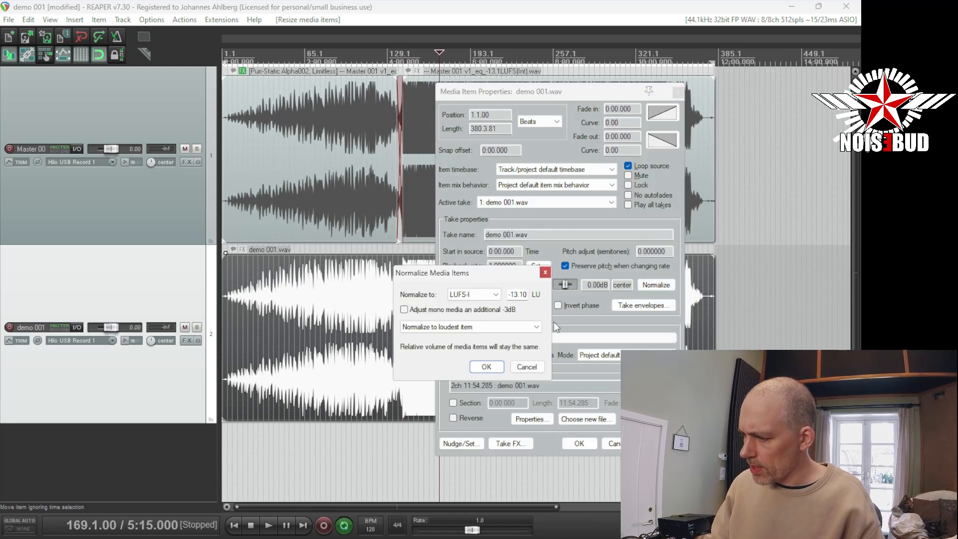
left_click(495, 366)
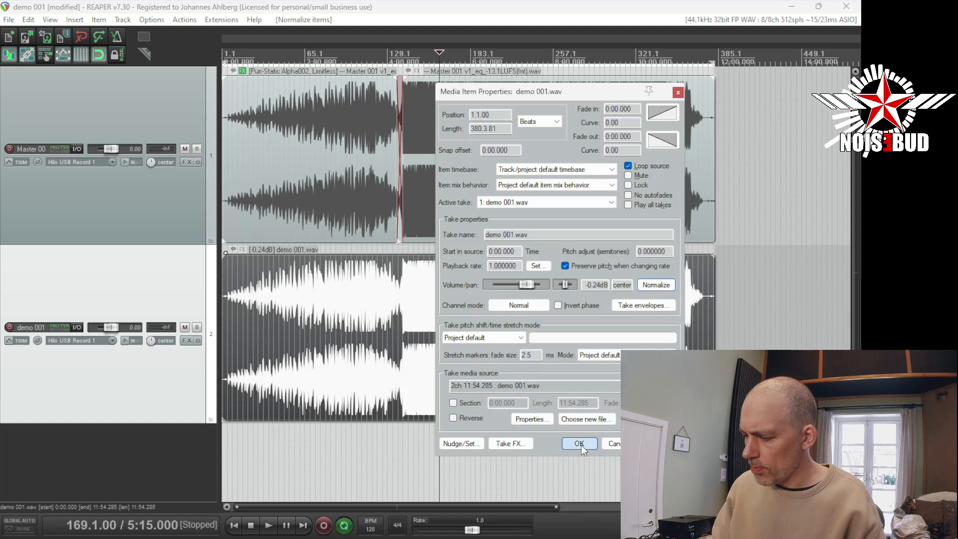
left_click(580, 444)
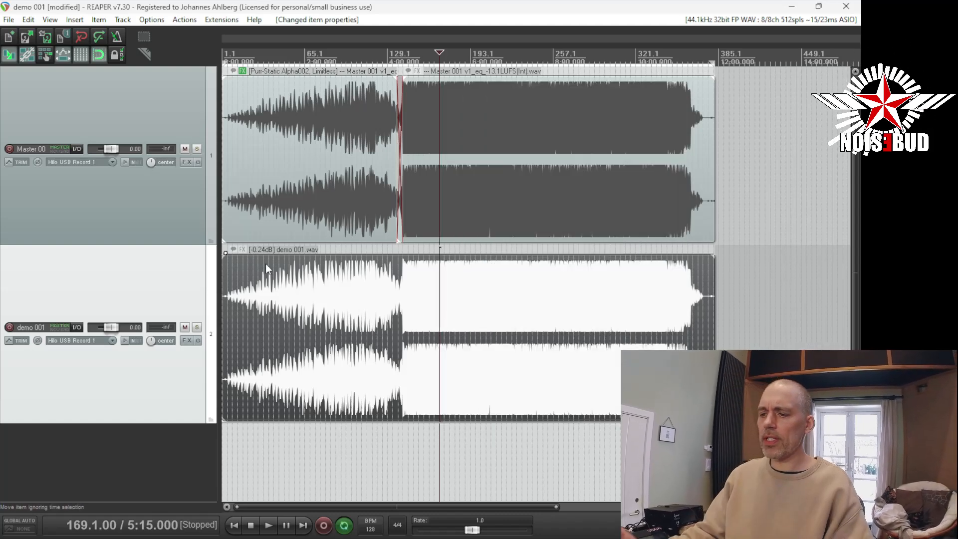
left_click(300, 305)
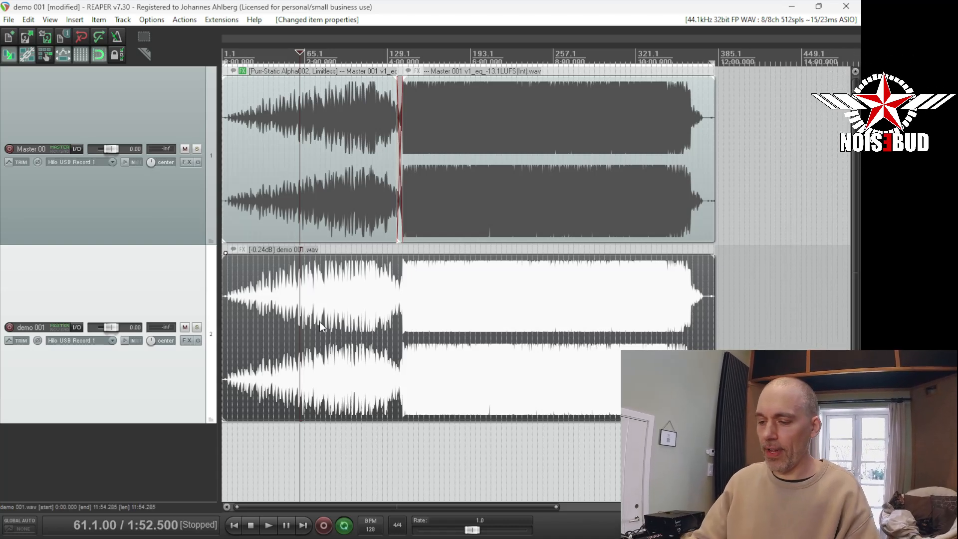
left_click(261, 306)
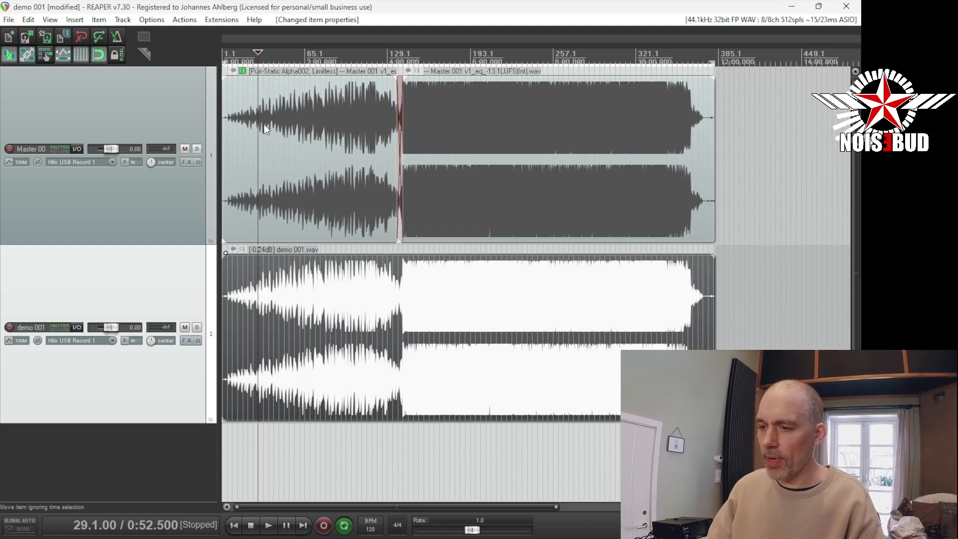
left_click(242, 70, "alt")
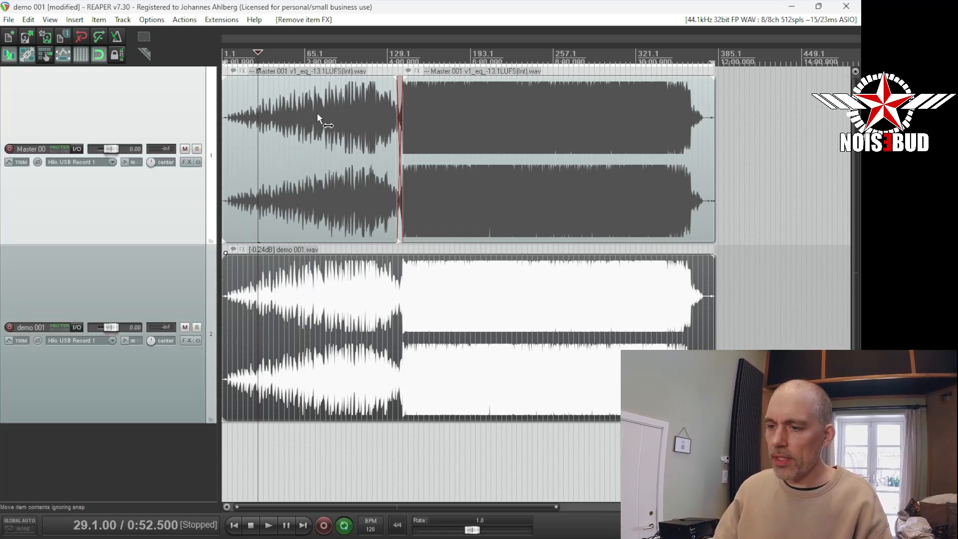
left_click(318, 139)
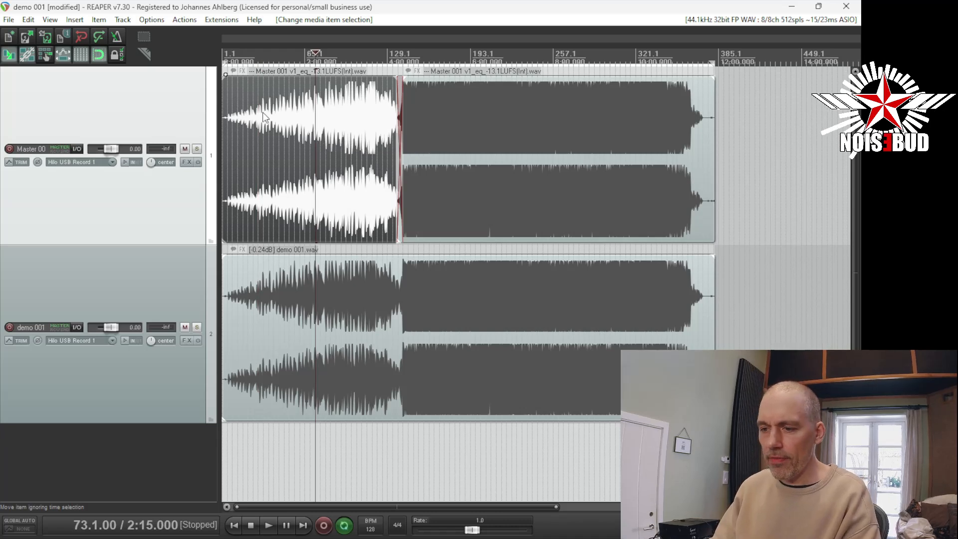
key("ctrl+z")
key("ctrl+z")
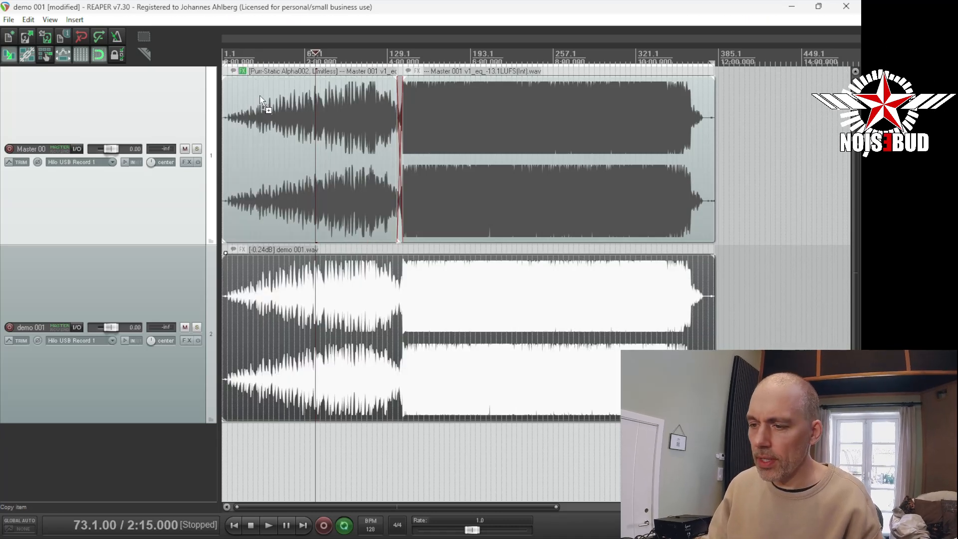
Copy the intro item's FX chain to the Master track, bypass it there, and remove the FX from the item.
left_click(188, 164)
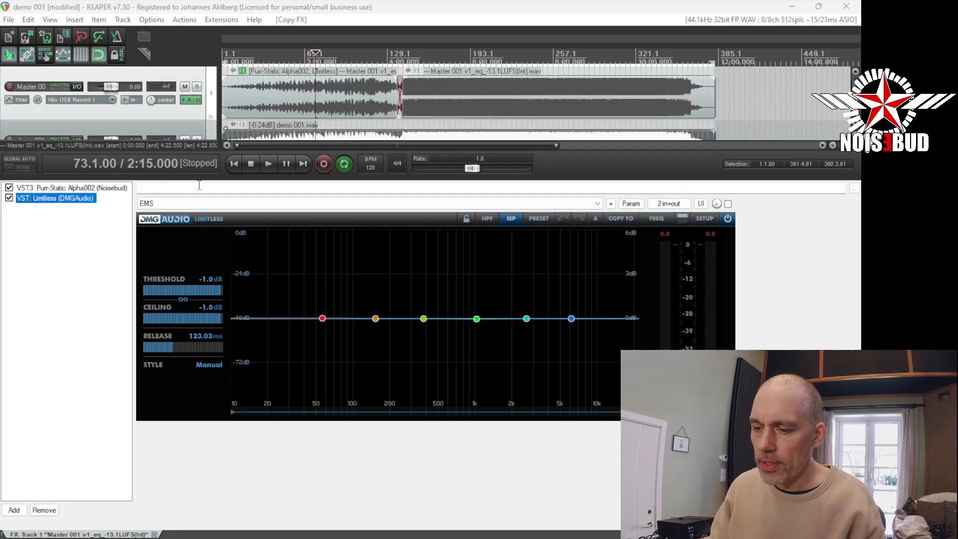
left_click(197, 100)
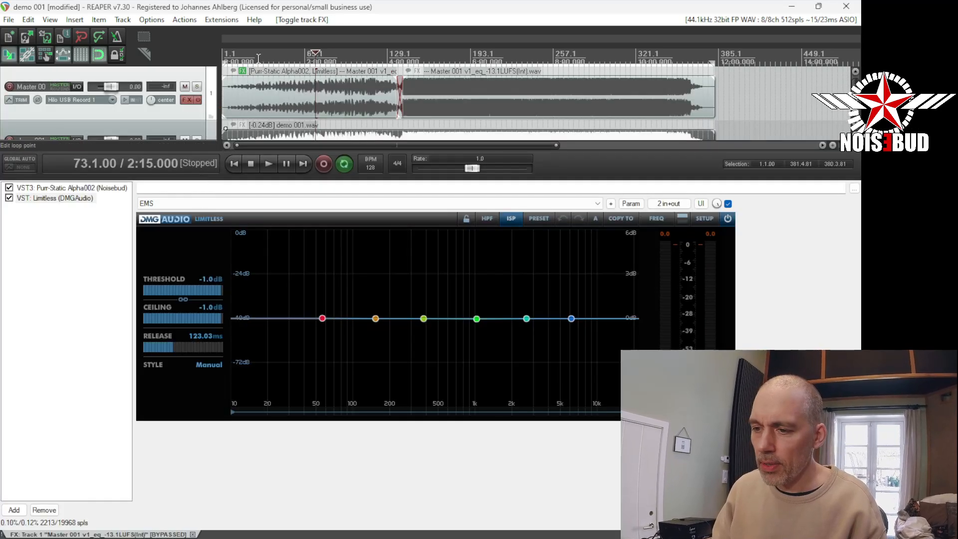
left_click(244, 72, "alt")
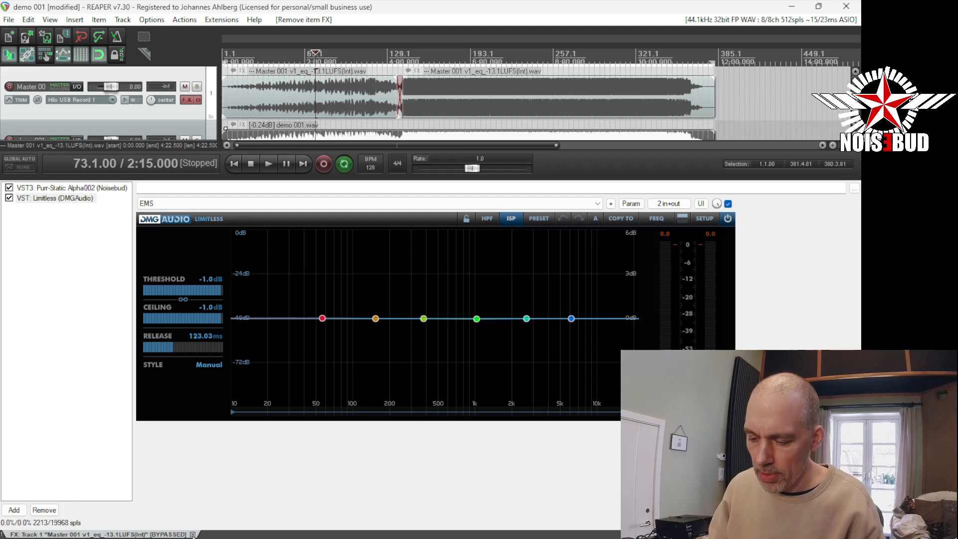
left_click(193, 534)
Delete the intro item and extend the remaining master item back to the project start.
left_click(326, 172)
key("Delete")
left_click_drag(400, 168, 223, 168)
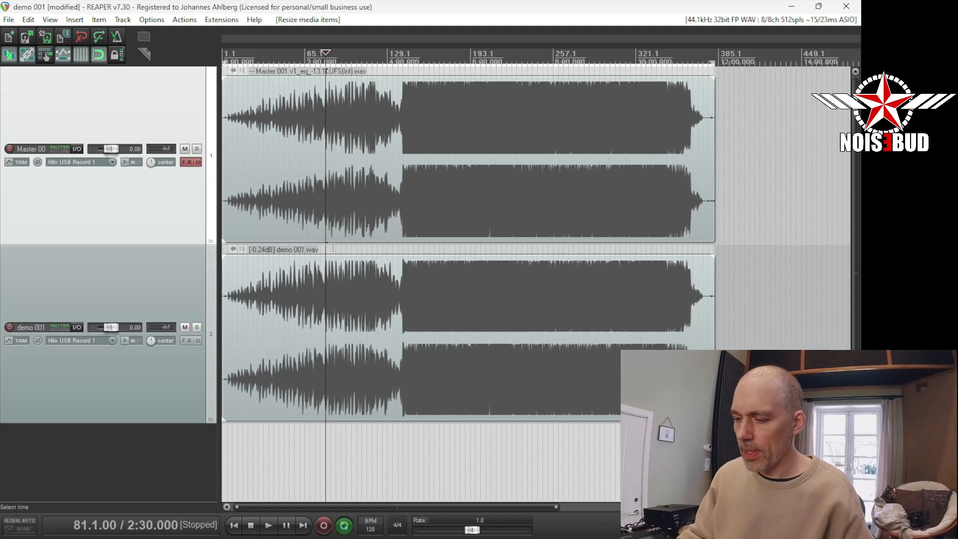
Mute the demo 001 item and group it with the original master item for alternating mutes.
left_click_drag(341, 263, 370, 301)
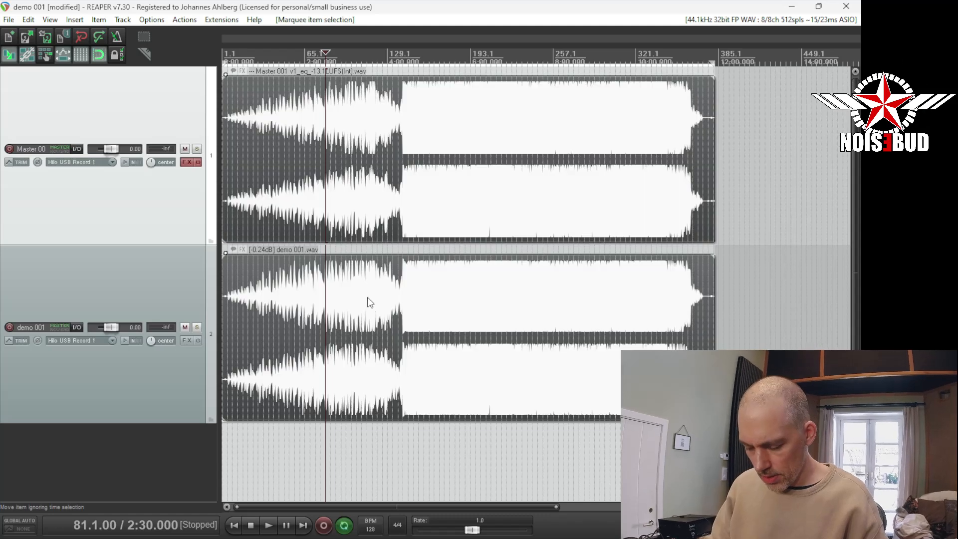
left_click(368, 300)
key("ctrl+f")
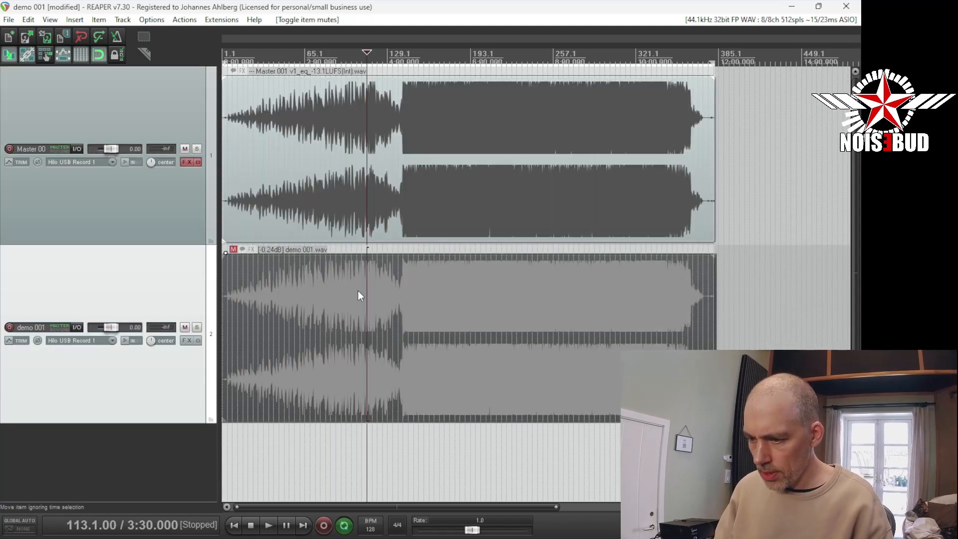
left_click_drag(334, 205, 370, 311)
key("ctrl+g")
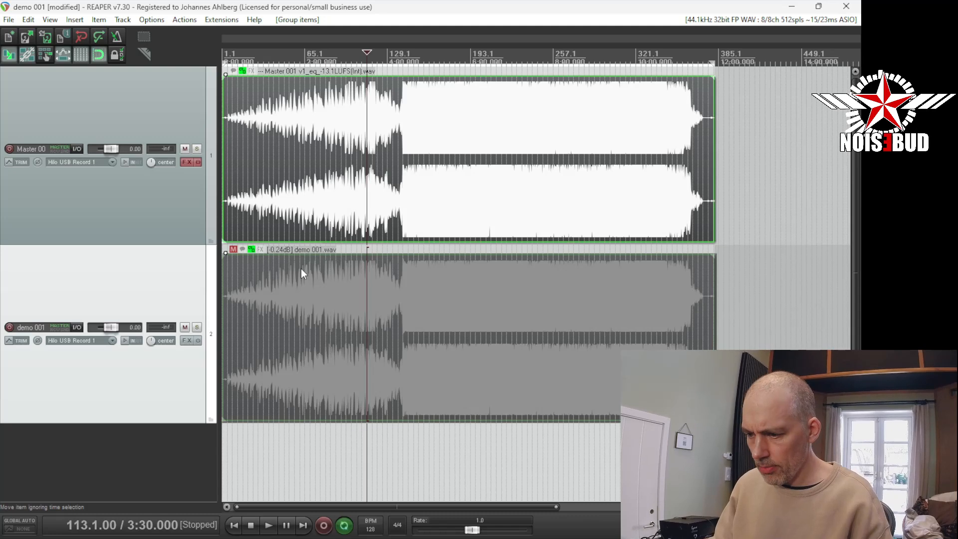
Play the early intro from about bar 25, alternating the mutes between the original master and demo 001, and stop playback.
left_click(264, 294)
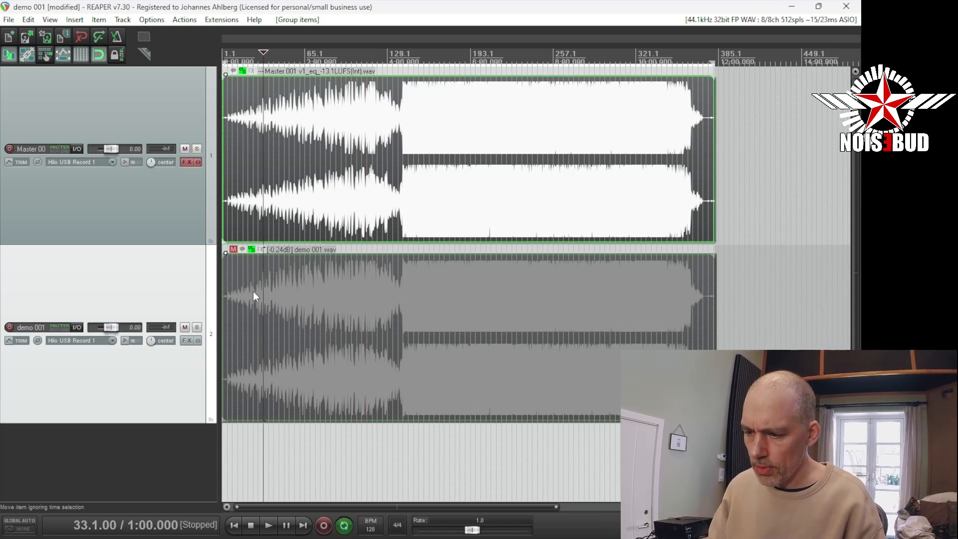
left_click(253, 291)
key("space")
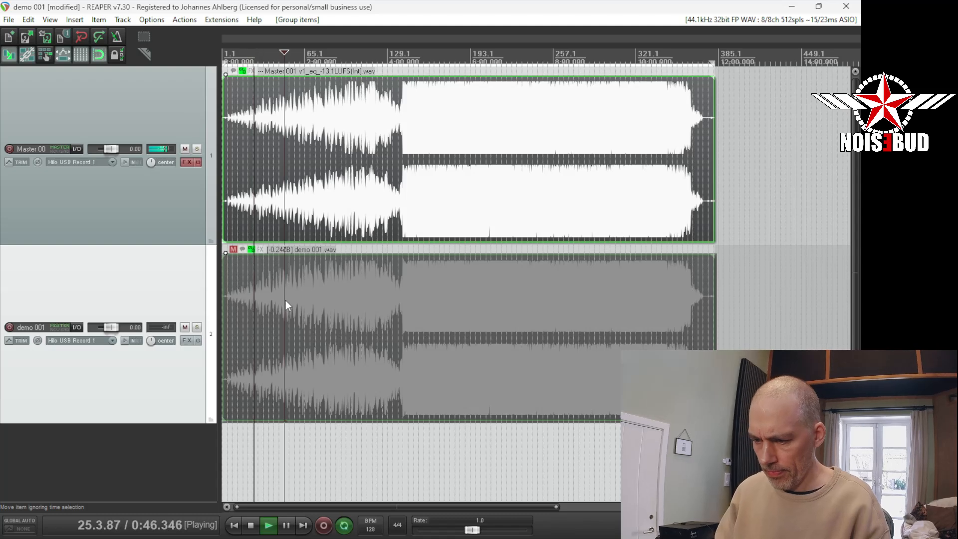
key("ctrl+f")
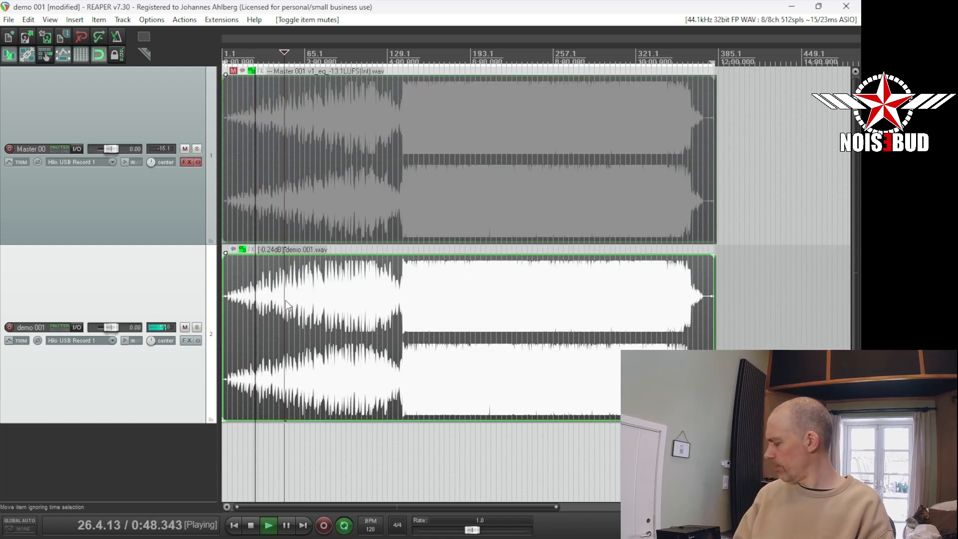
key("ctrl+f")
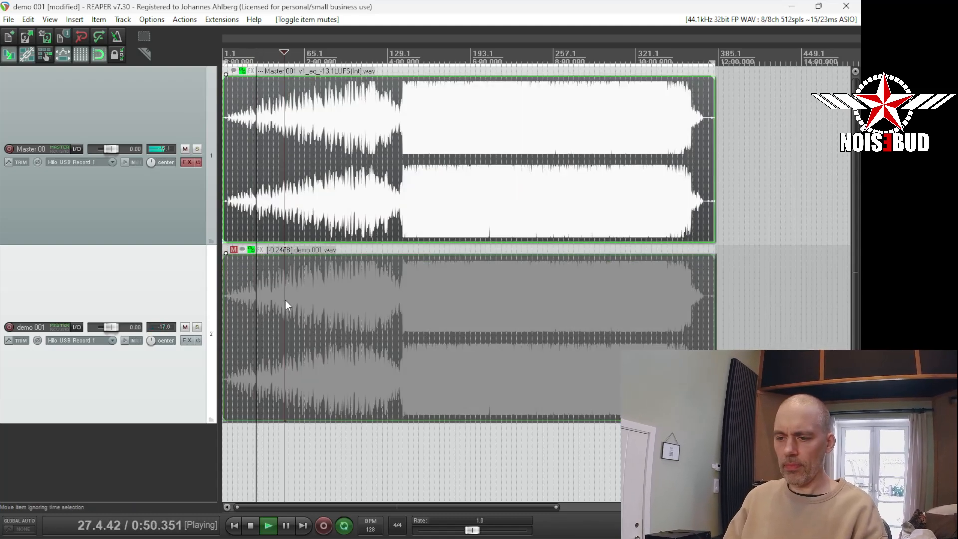
key("ctrl+f")
key("ctrl+f")
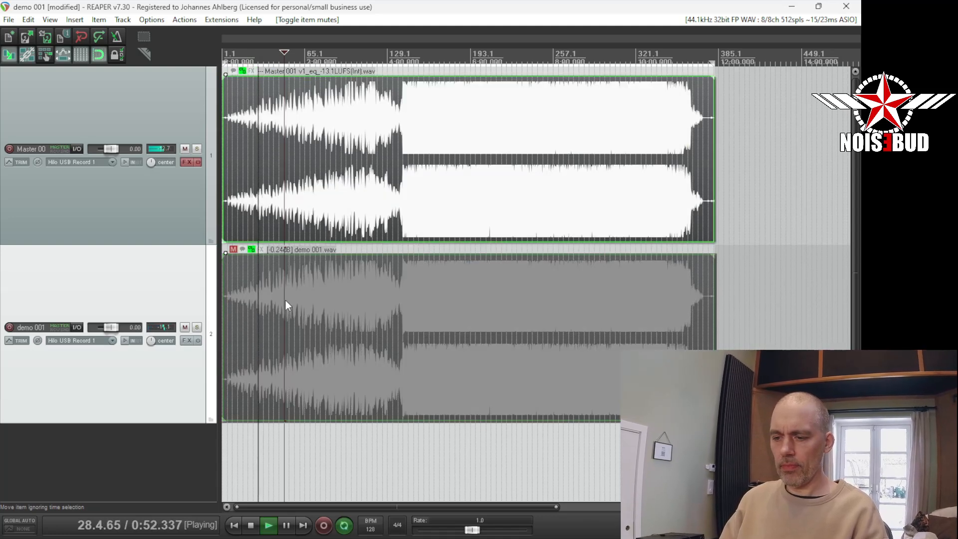
key("ctrl+f")
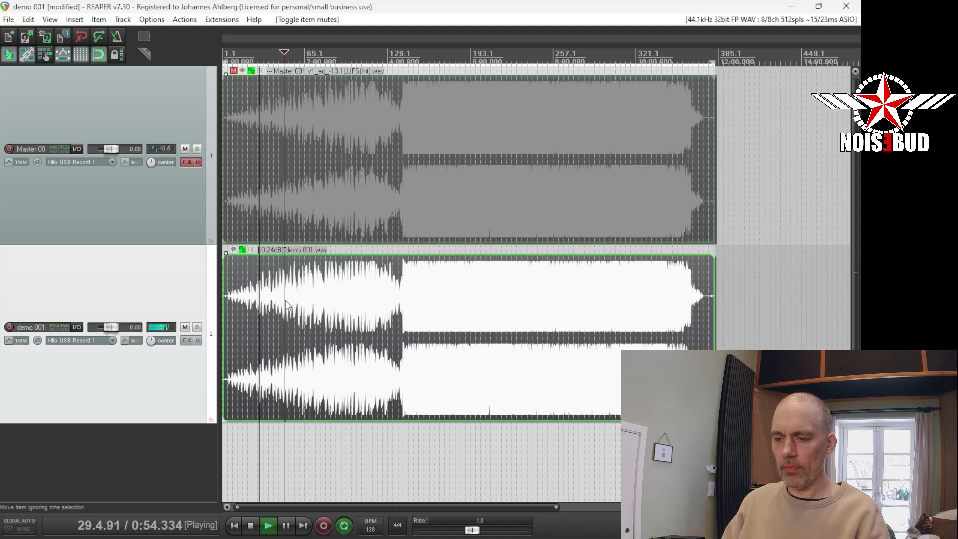
key("ctrl+f")
key("ctrl+f")
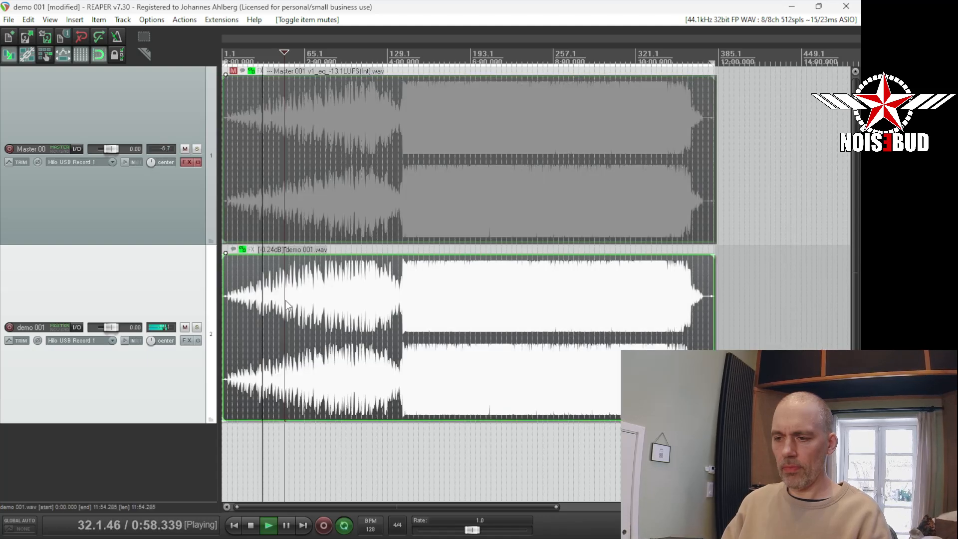
key("ctrl+f")
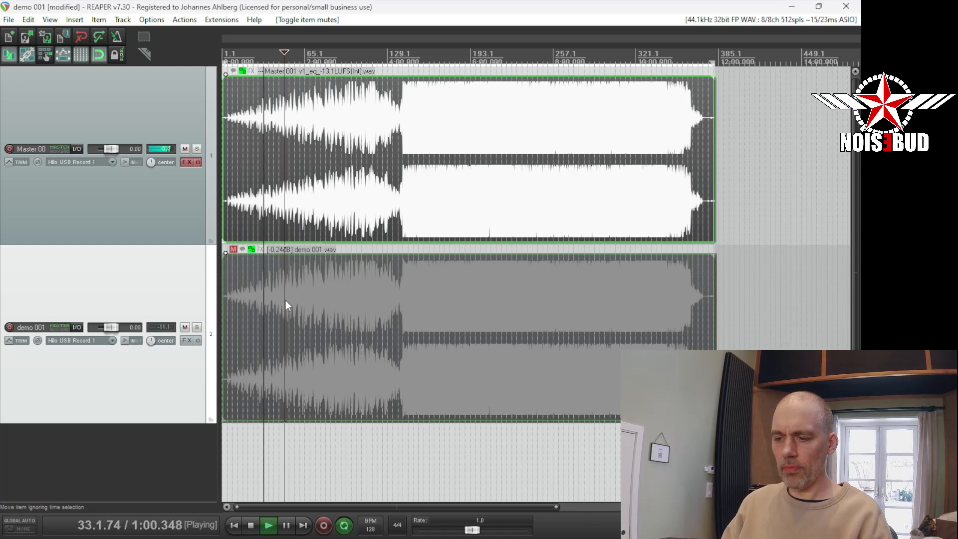
key("ctrl+f")
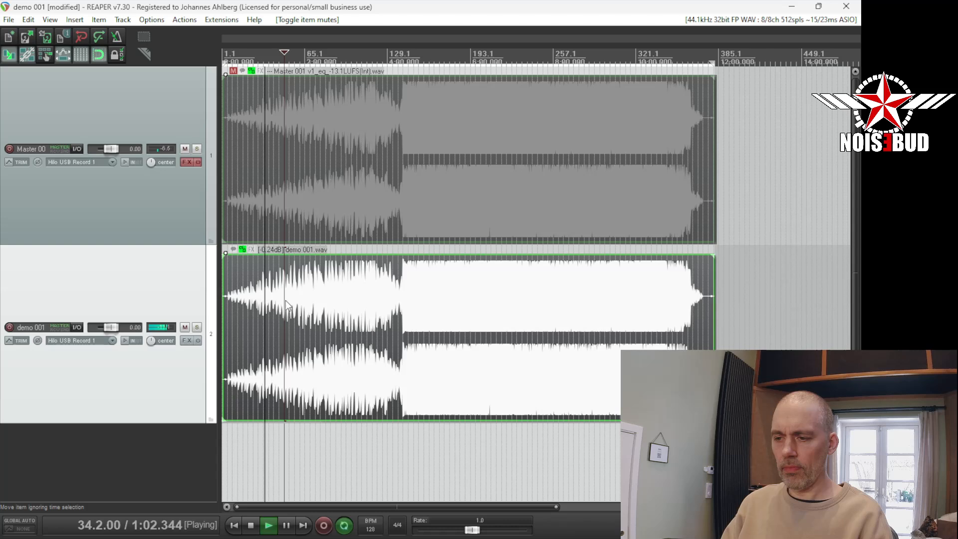
key("ctrl+f")
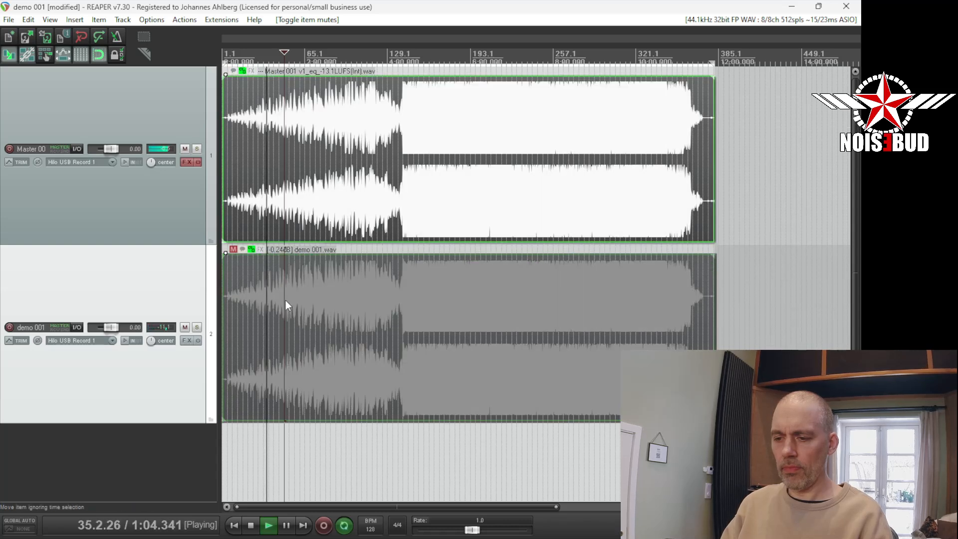
key("ctrl+f")
key("space")
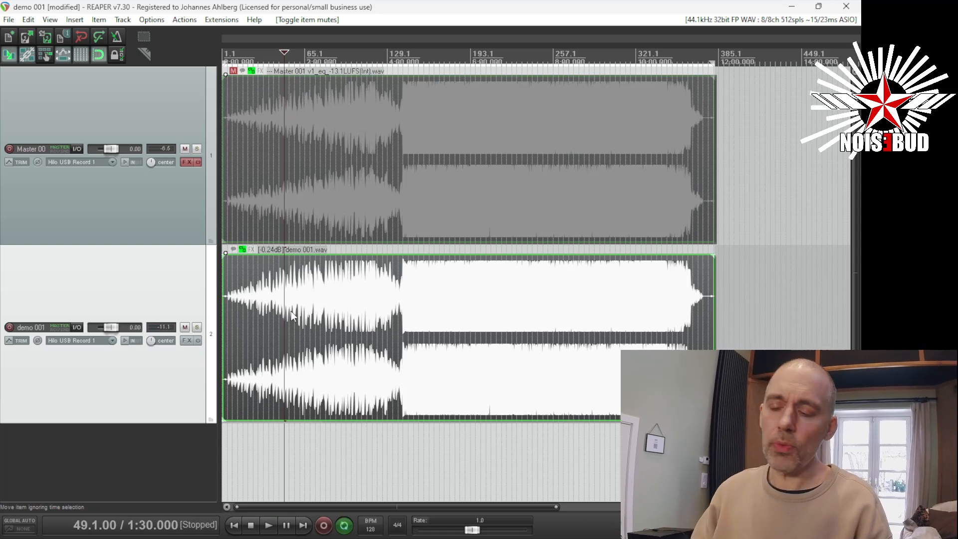
Review the Purr-Static settings in the Master track's FX chain and close the chain.
left_click(350, 275)
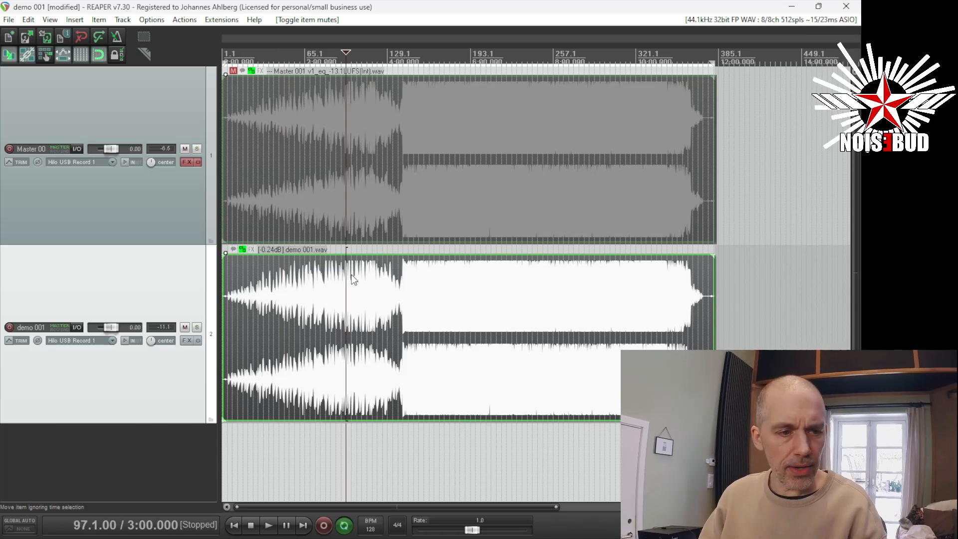
left_click(187, 161)
left_click(71, 188)
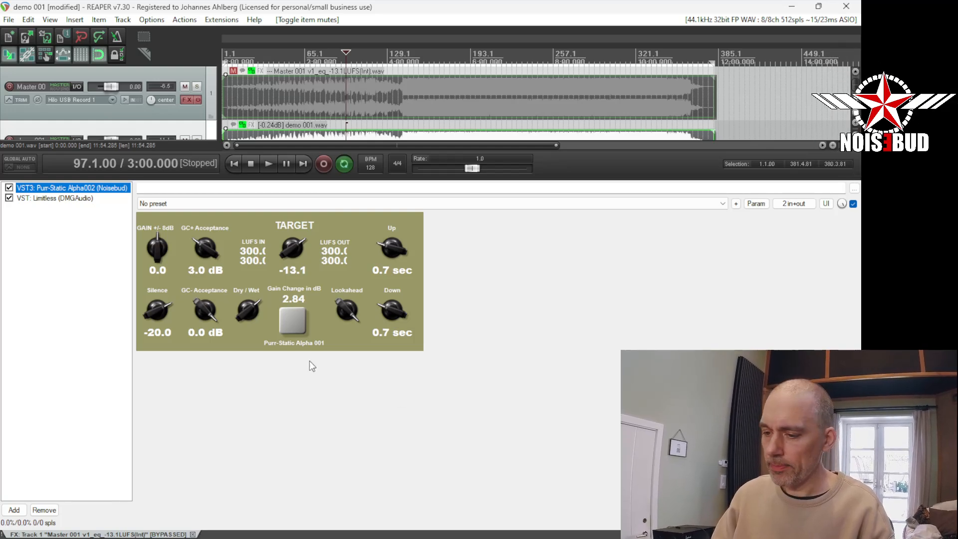
left_click(192, 535)
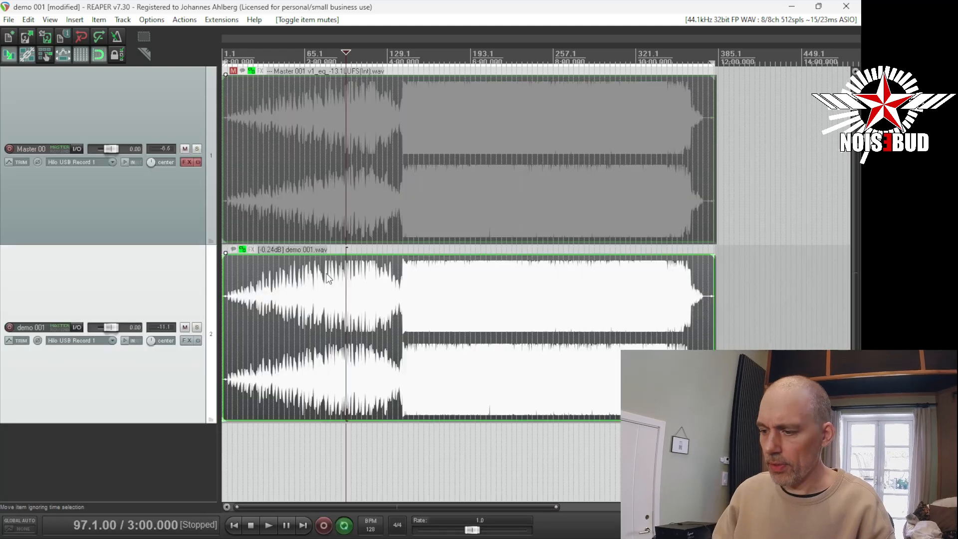
Play the late intro from about bar 109 and switch between the original master and demo 001 by toggling their mutes.
scroll(327, 278, "up", 1)
scroll(336, 283, "down", 1)
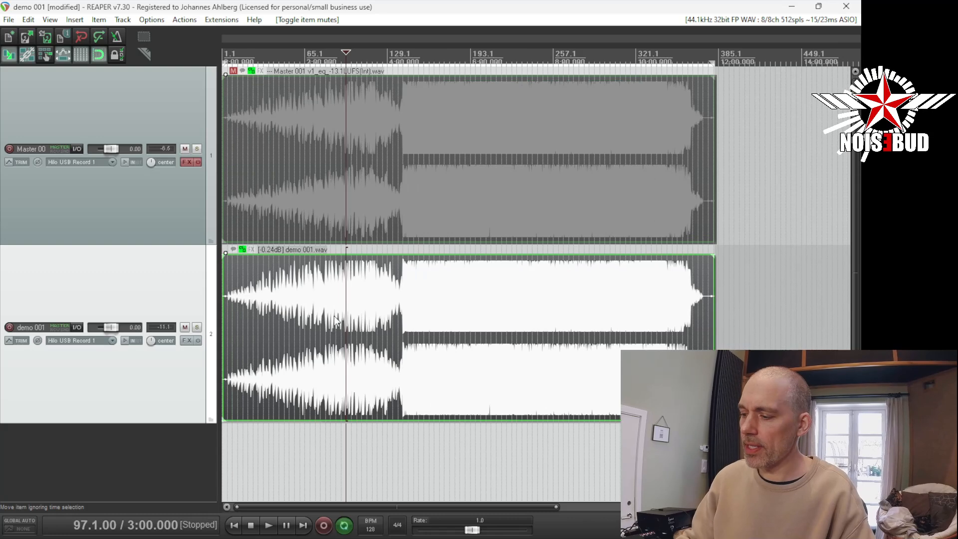
left_click(362, 278)
key("space")
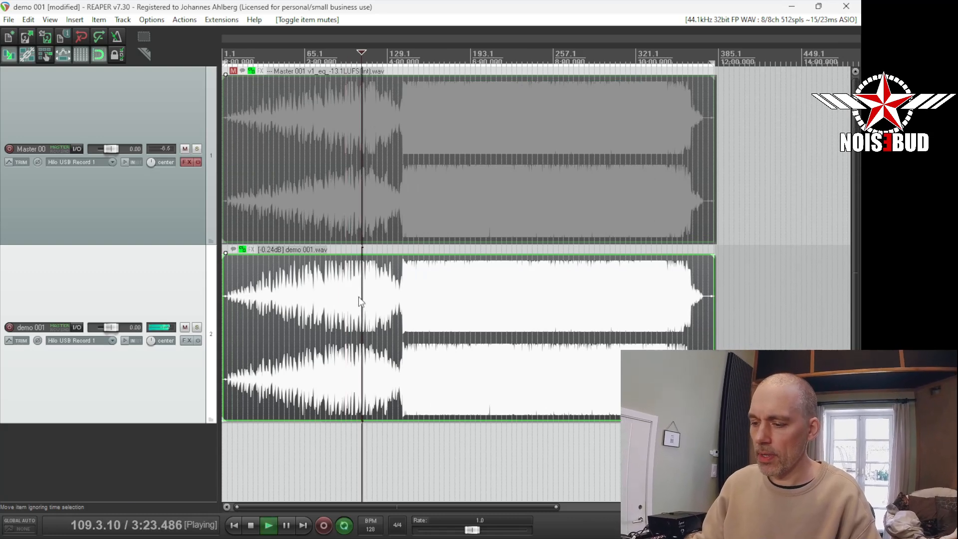
key("ctrl+m")
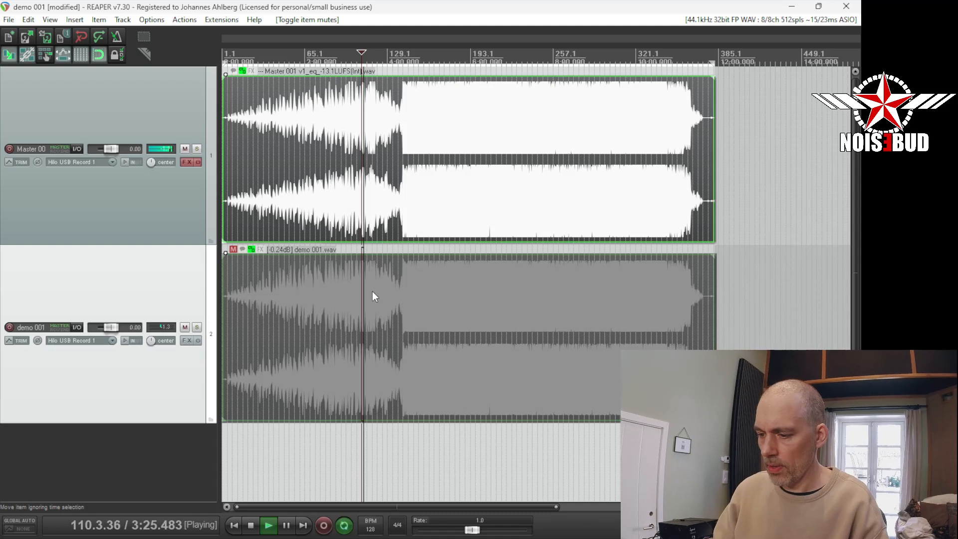
key("ctrl+m")
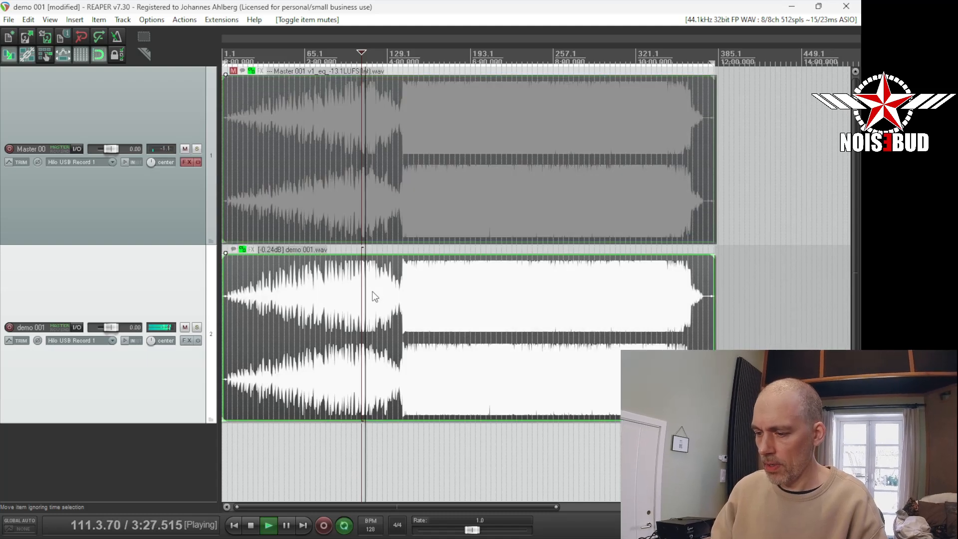
Compare the end of the intro from bar 125 onwards by repeatedly swapping the mutes of the original master and demo 001 during playback.
left_click(382, 279)
key("ctrl+m")
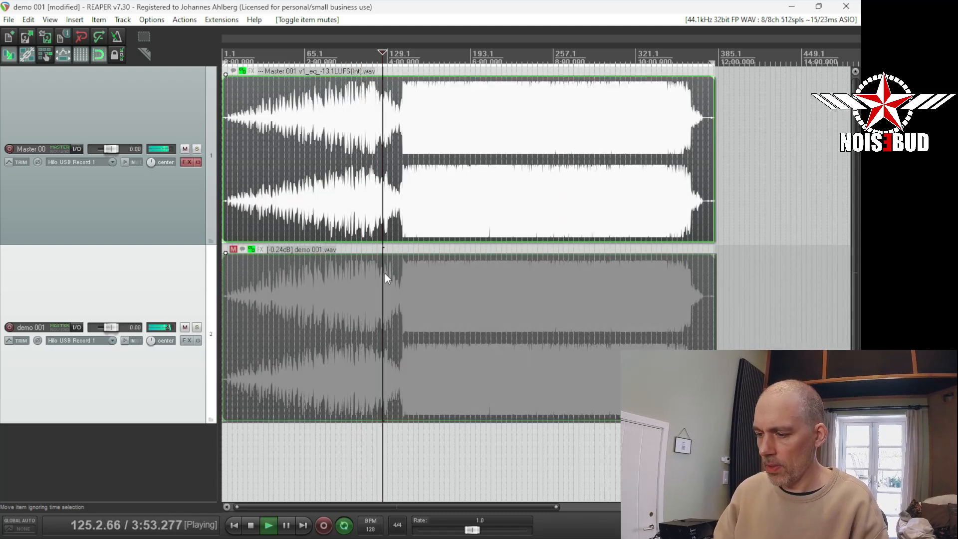
key("ctrl+m")
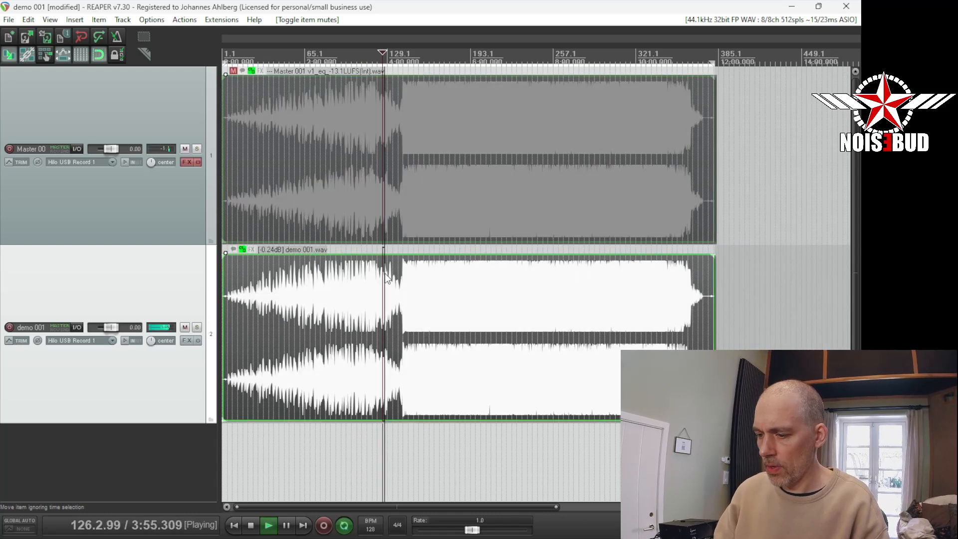
key("ctrl+m")
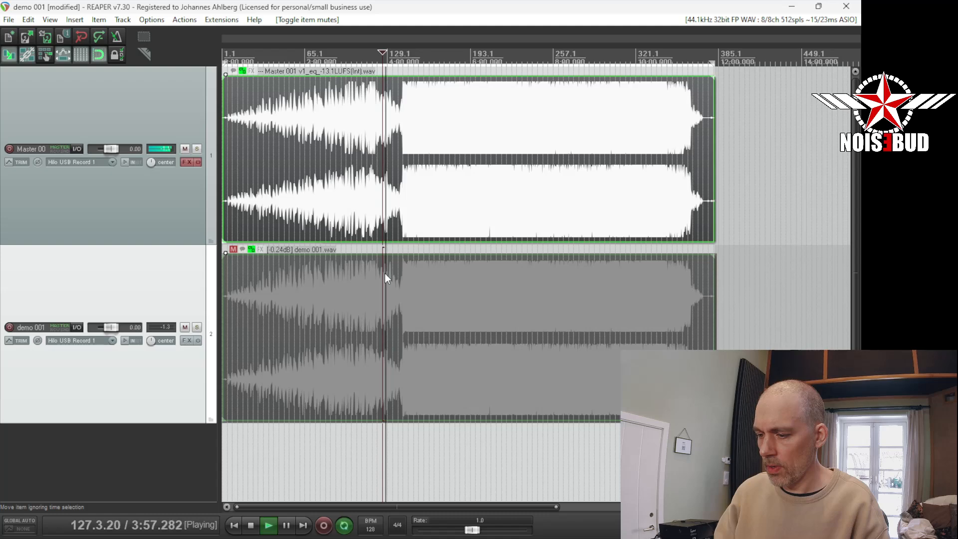
key("ctrl+m")
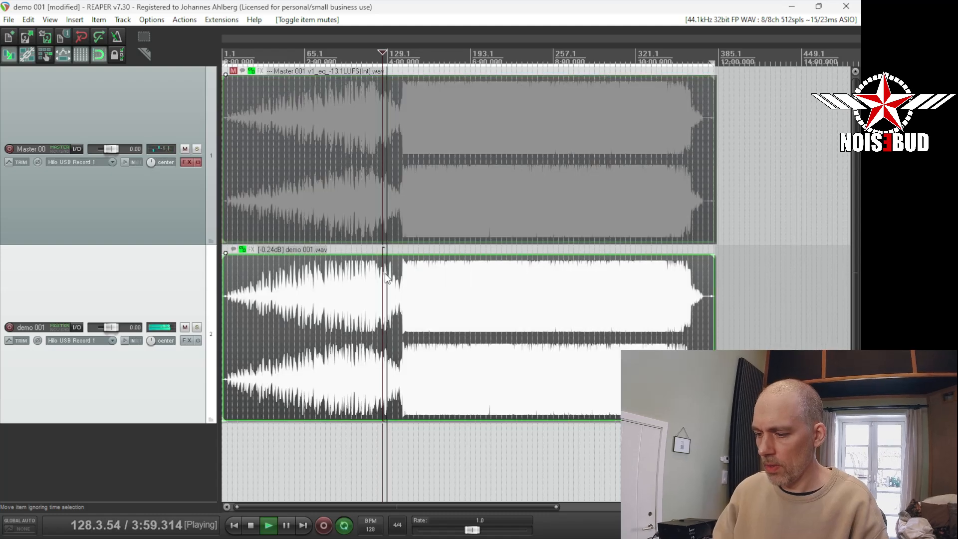
key("ctrl+m")
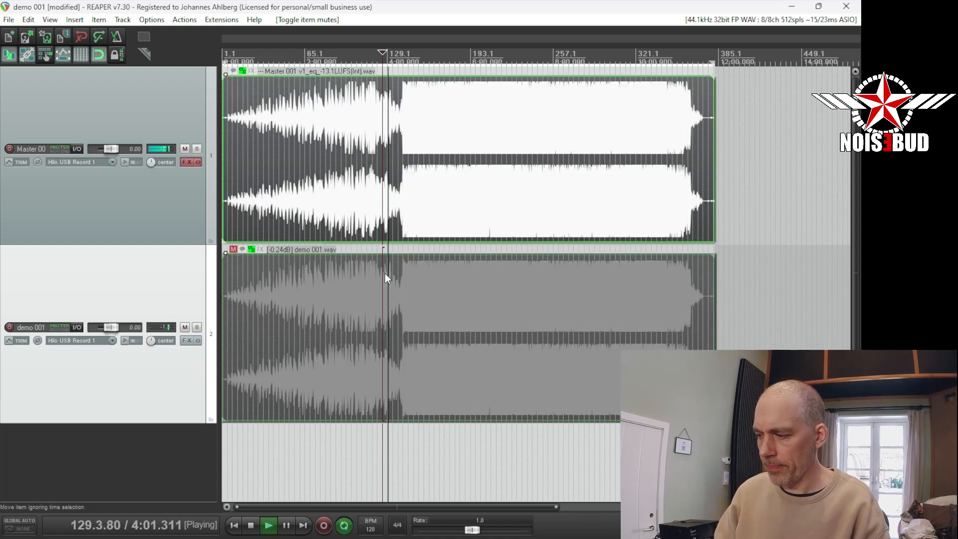
key("ctrl+m")
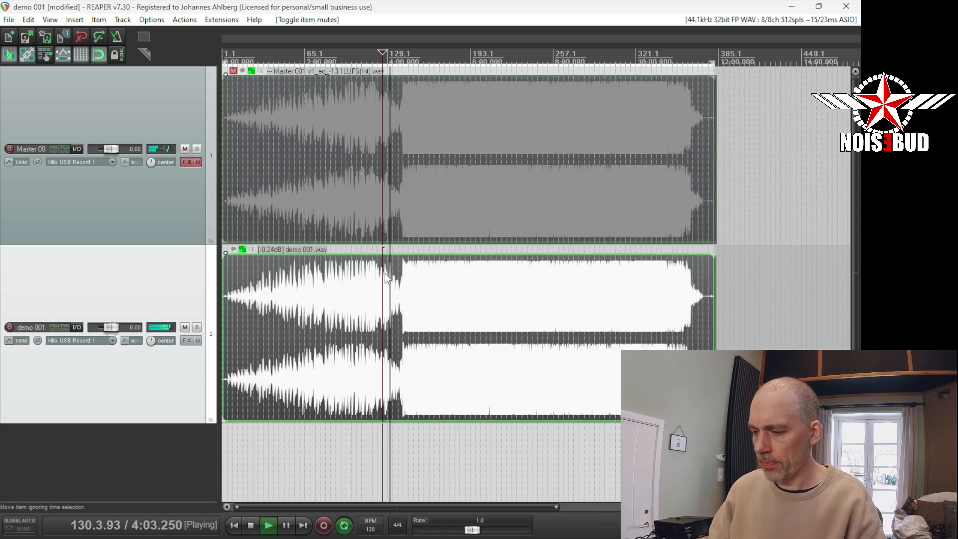
key("ctrl+m")
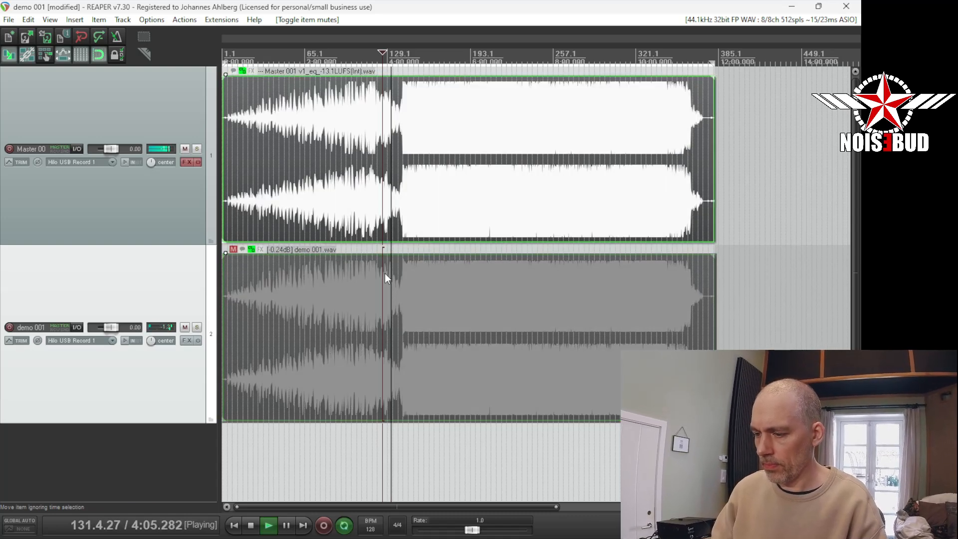
key("ctrl+m")
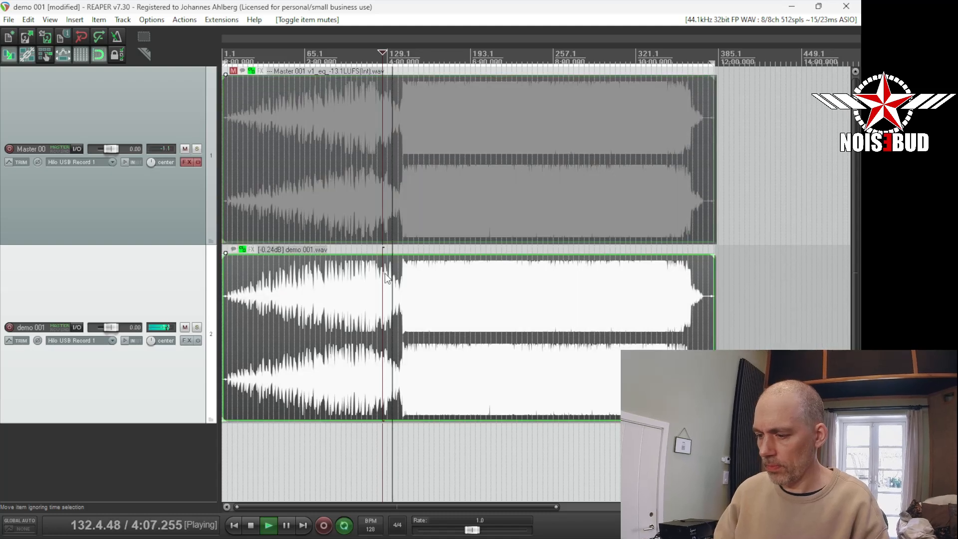
key("ctrl+m")
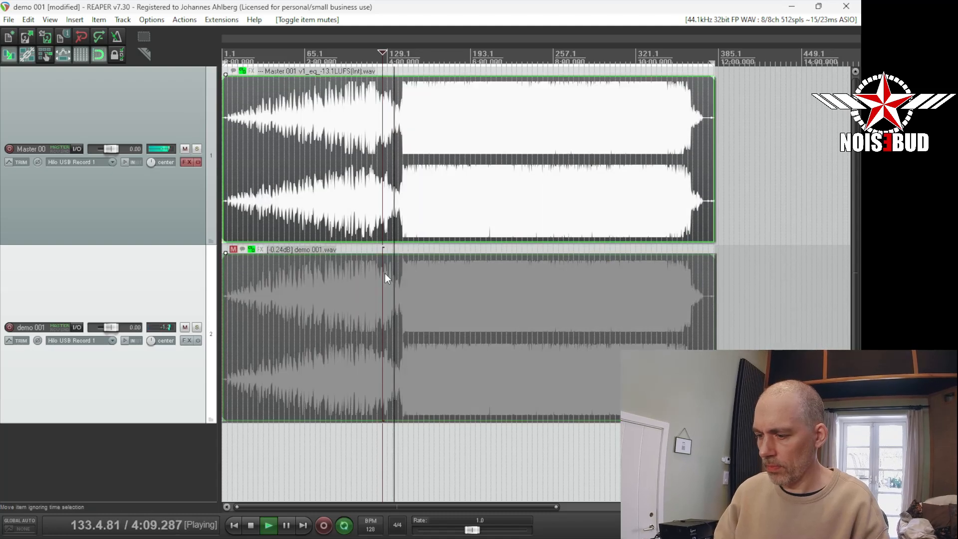
key("ctrl+m")
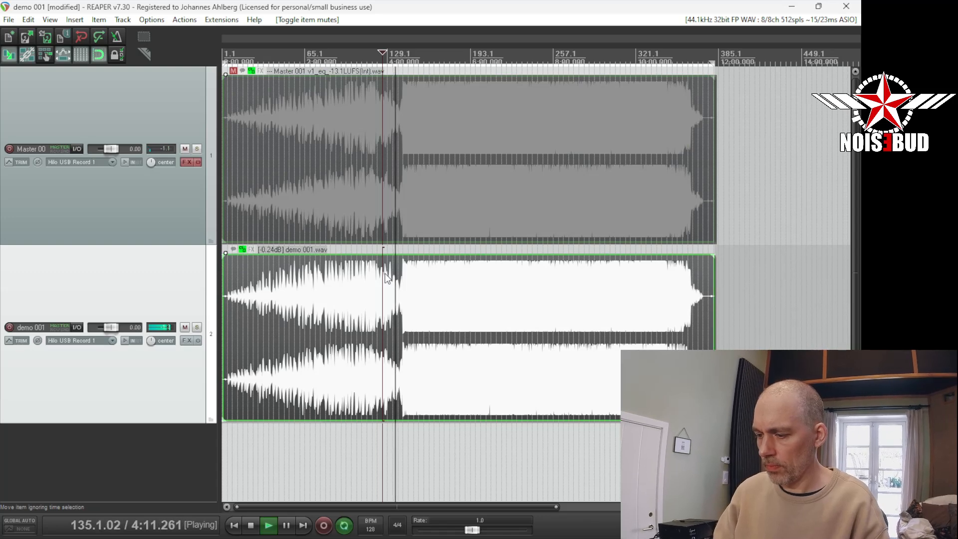
Compare both versions across the transition from the intro into the loud main section, and stop playback.
scroll(413, 284, "up", 3)
key("ctrl+m")
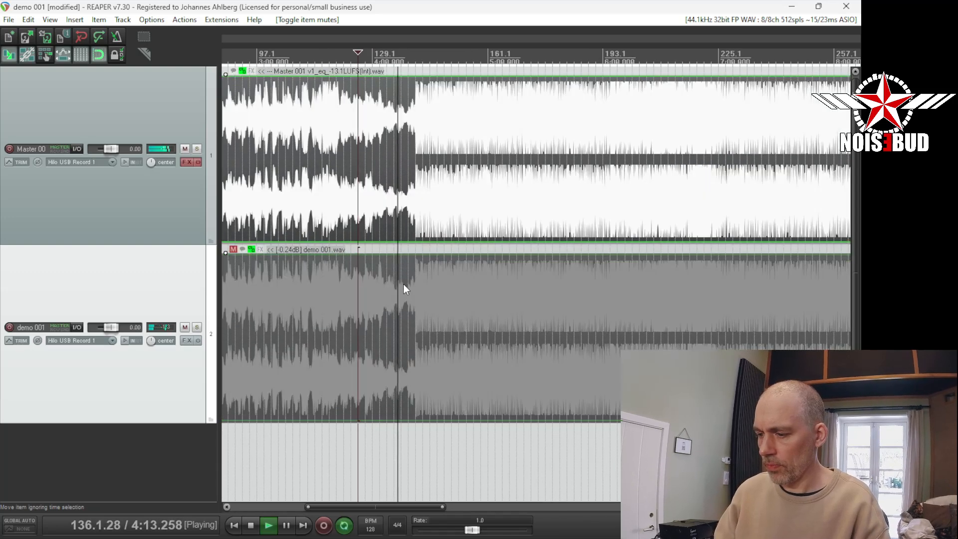
key("ctrl+m")
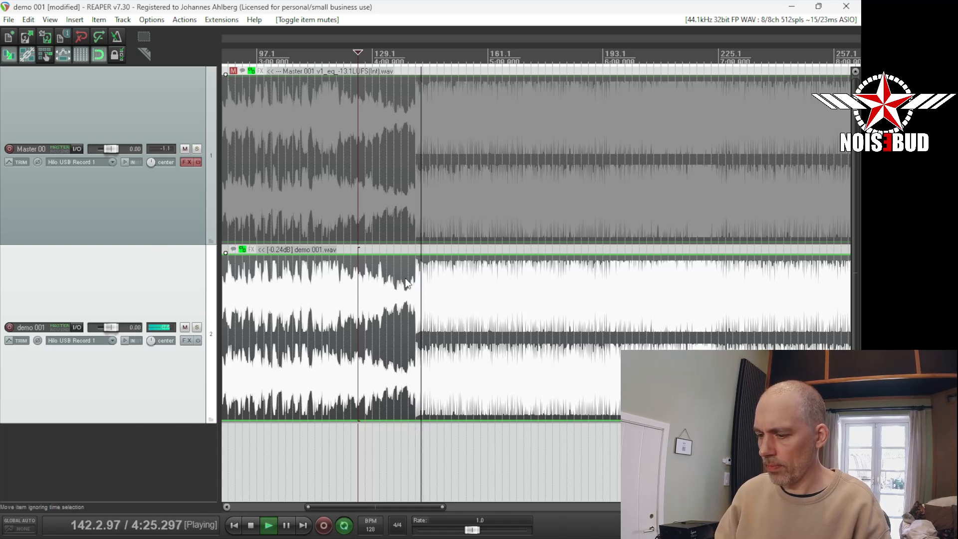
key("space")
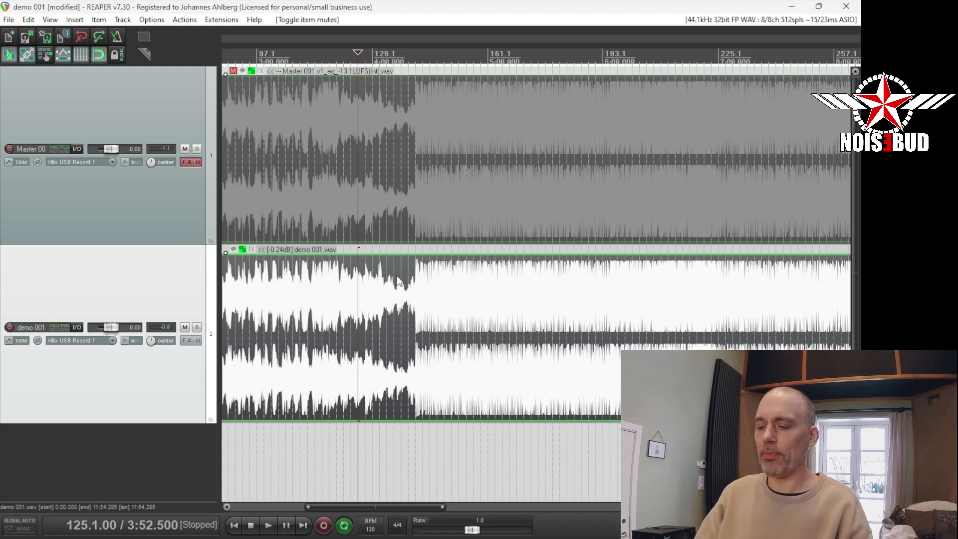
scroll(395, 280, "down", 4)
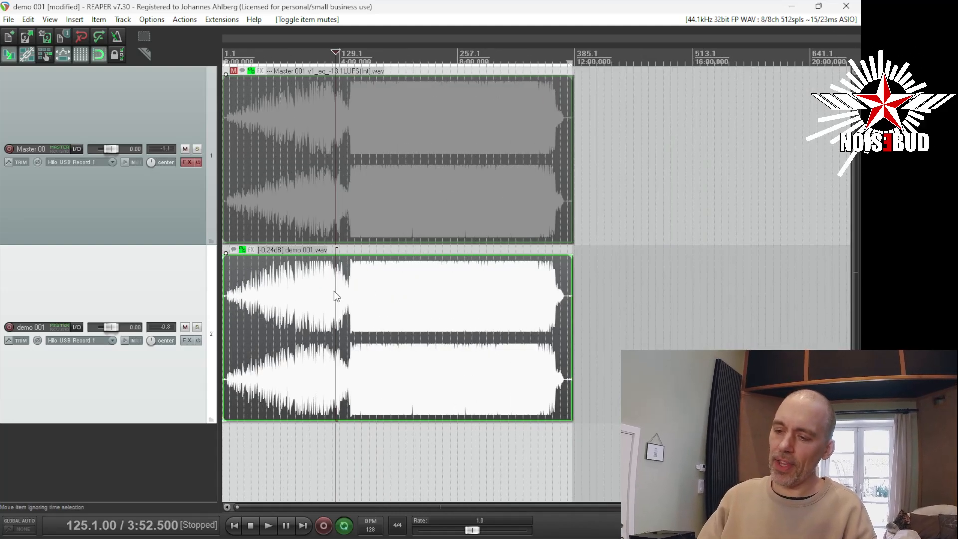